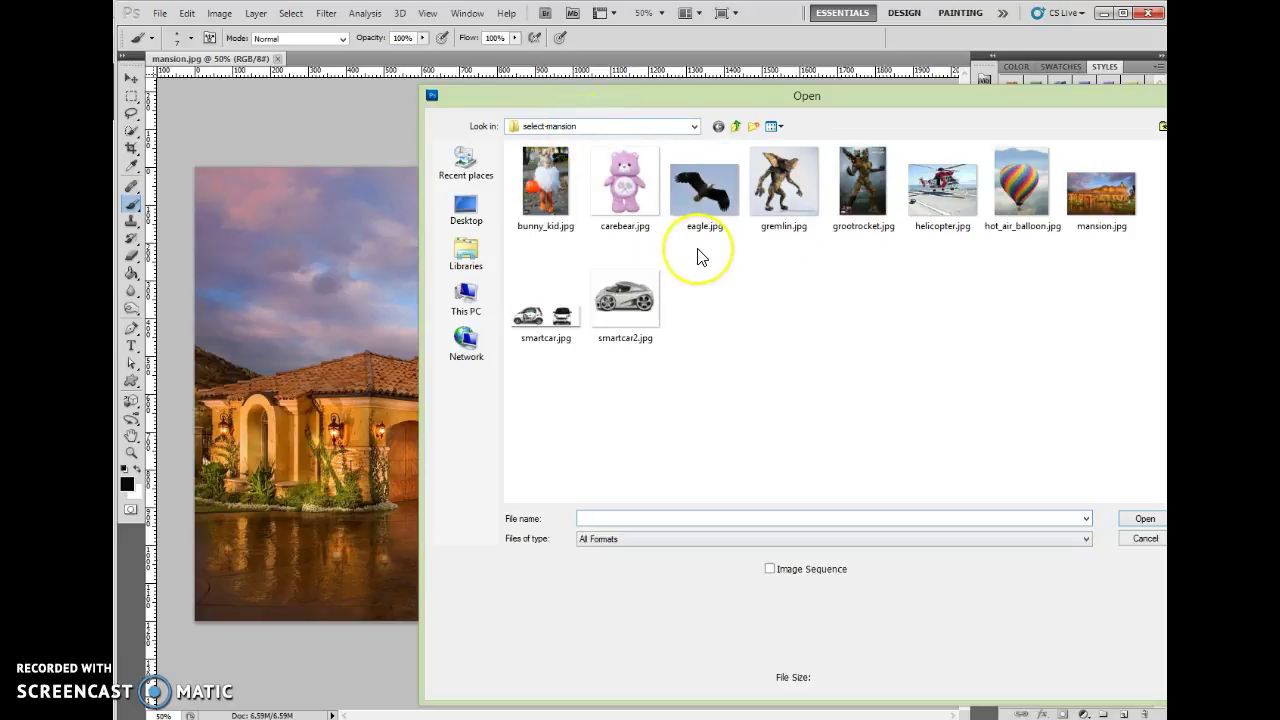
Open smartcar.jpg from the select mansion folder and enlarge the side-view car to 300%
left_click(558, 322)
left_click(1144, 518)
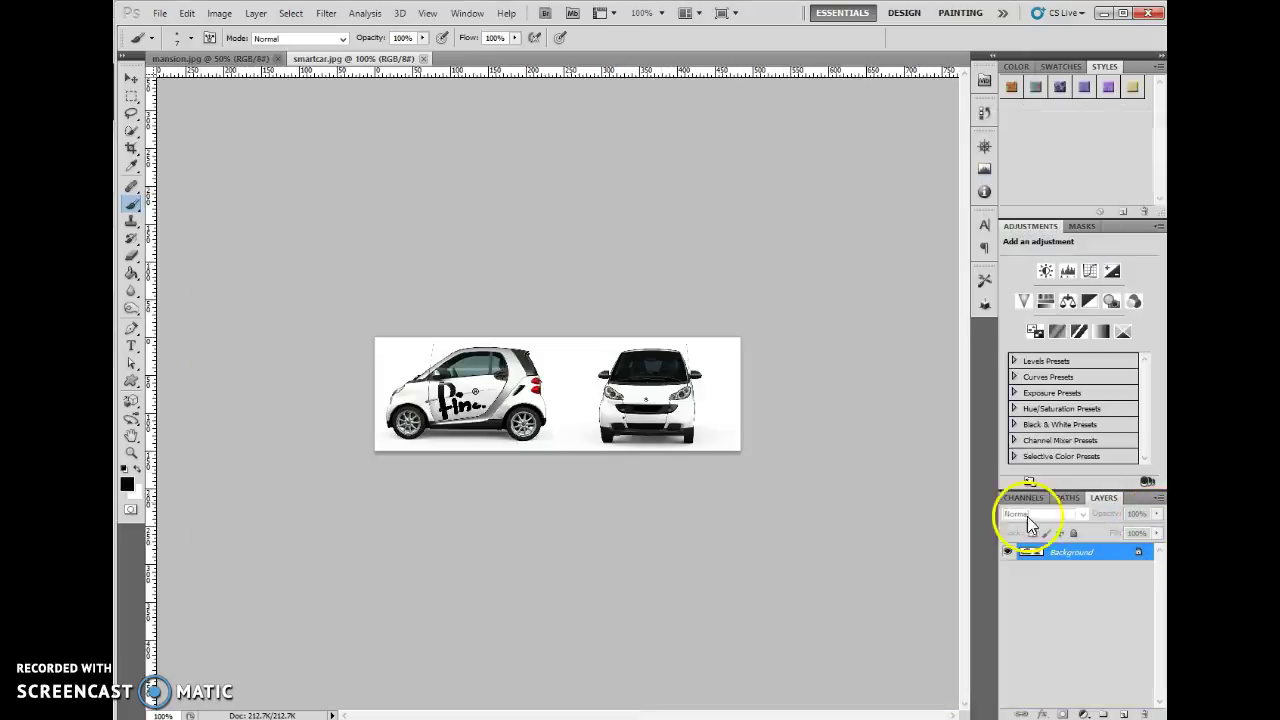
left_click(131, 452)
left_click(520, 416)
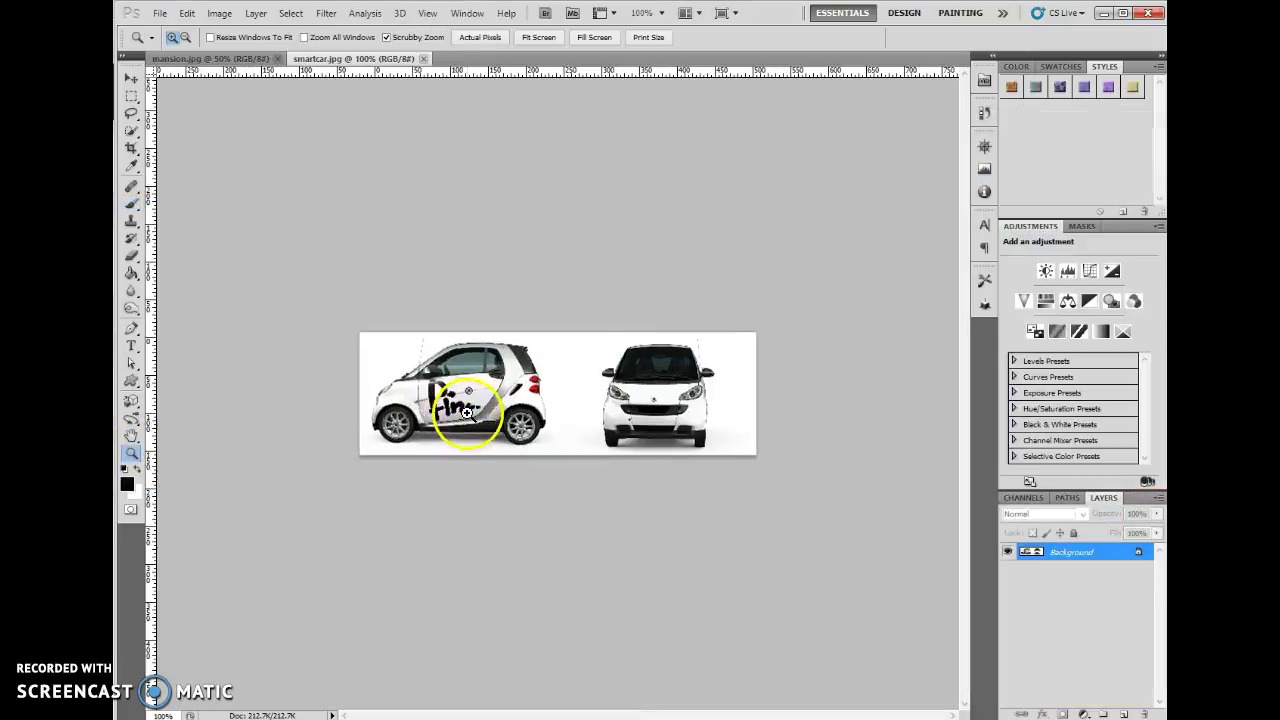
left_click(268, 402)
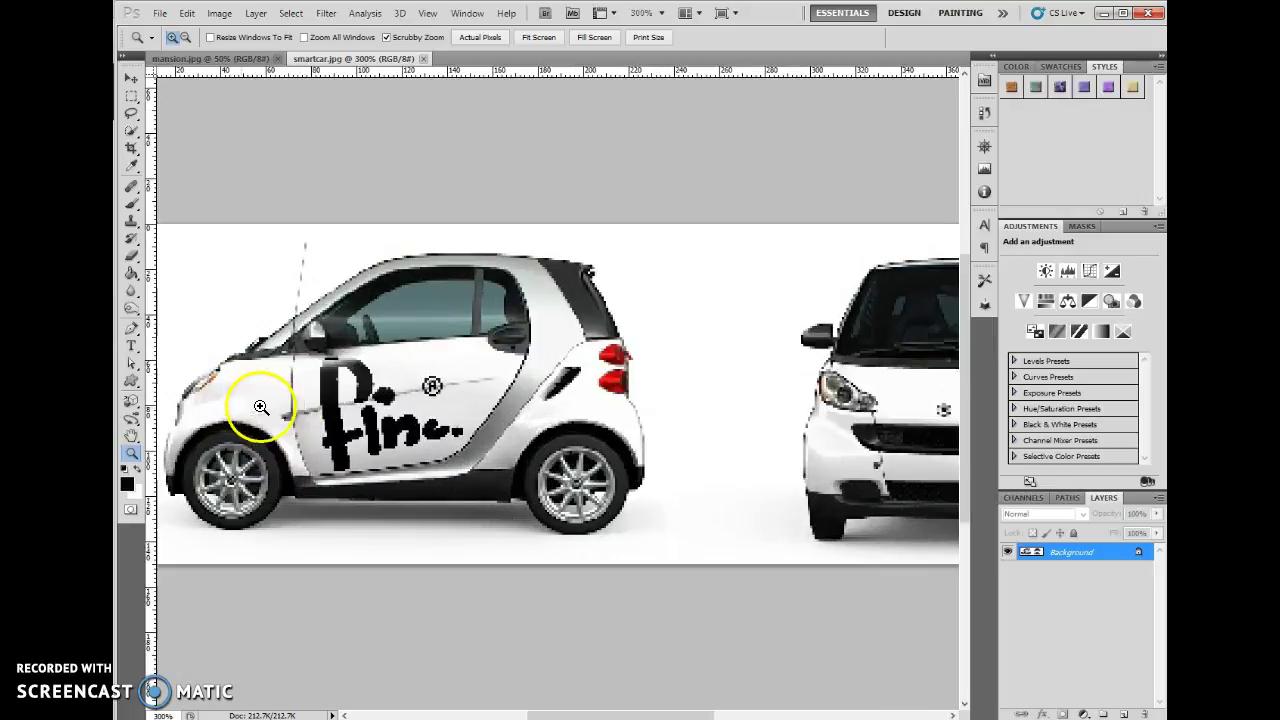
left_click_drag(545, 715, 518, 715)
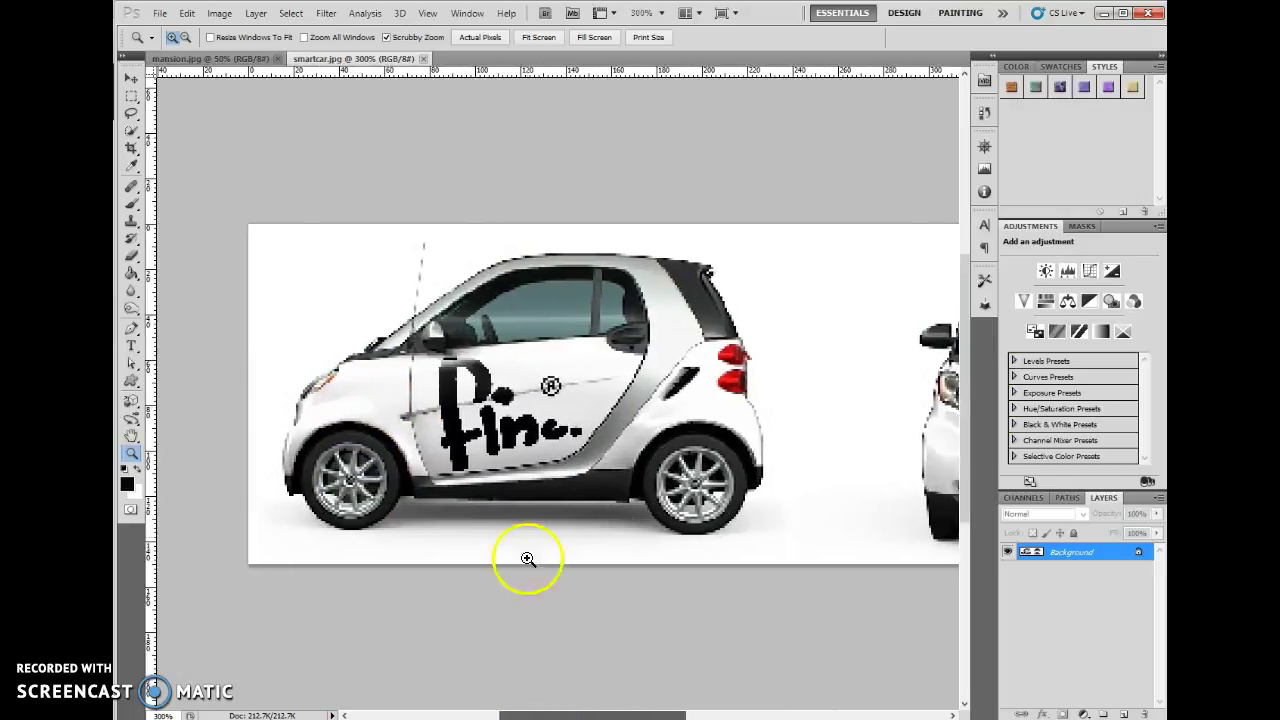
Put smartcar.jpg into Quick Mask mode
left_click(130, 510)
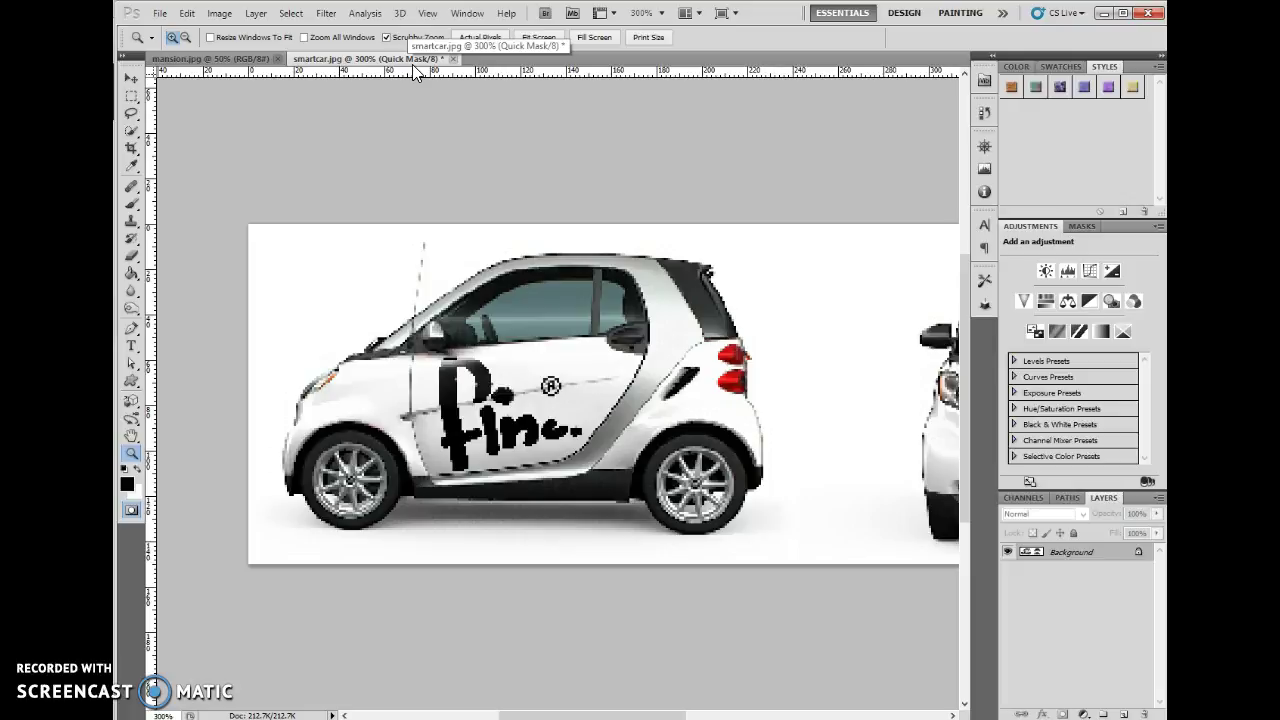
key("q")
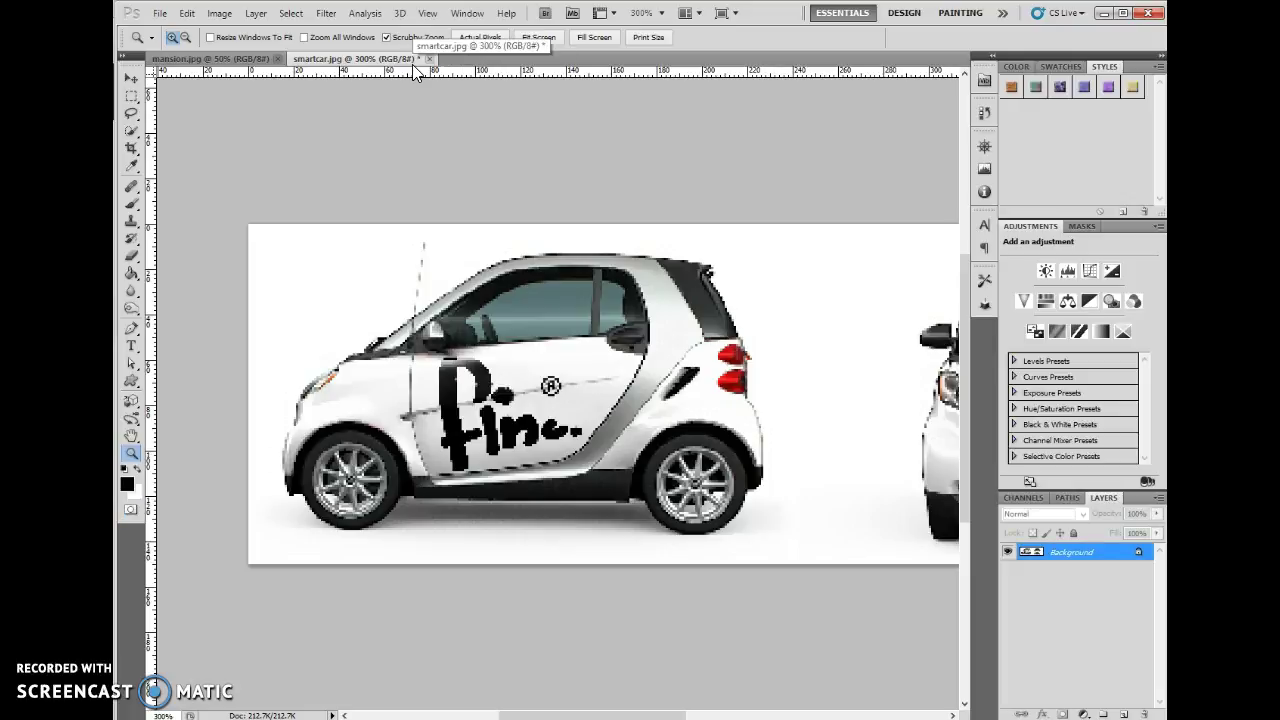
key("q")
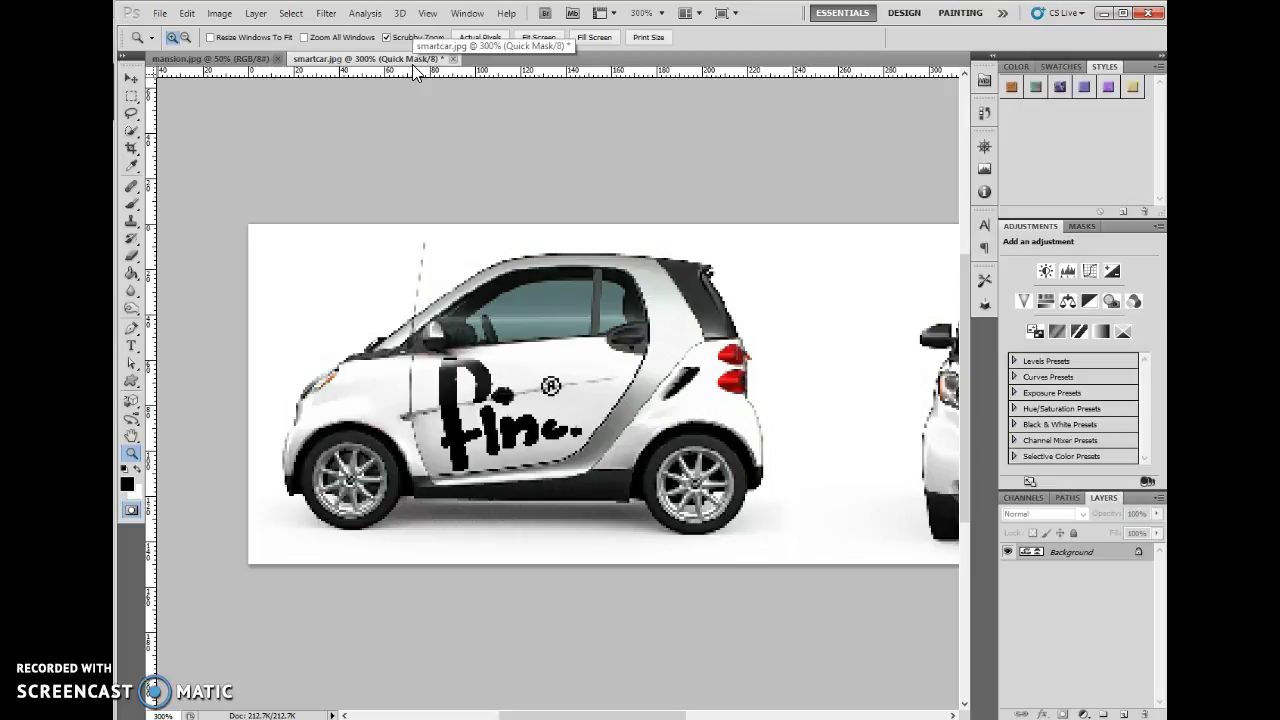
key("q")
key("q")
left_click(386, 65)
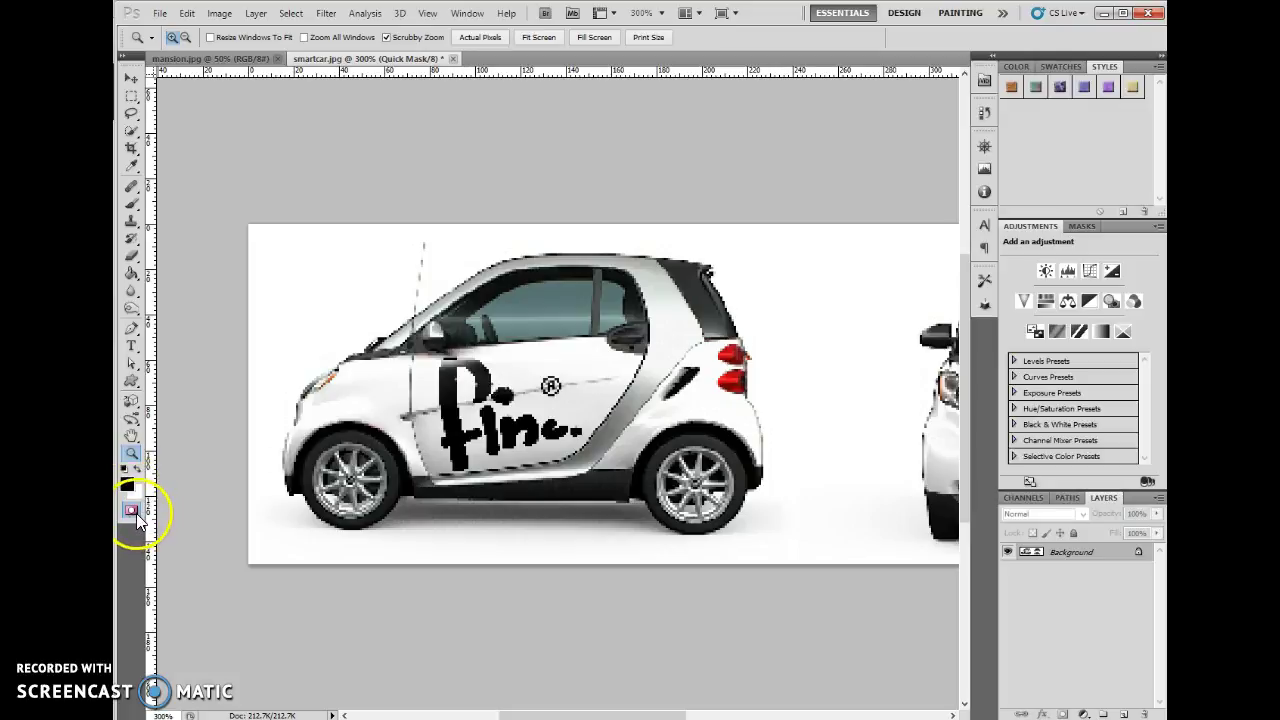
Activate the Brush tool with black as the foreground colour and review its size and hardness settings
left_click(133, 207)
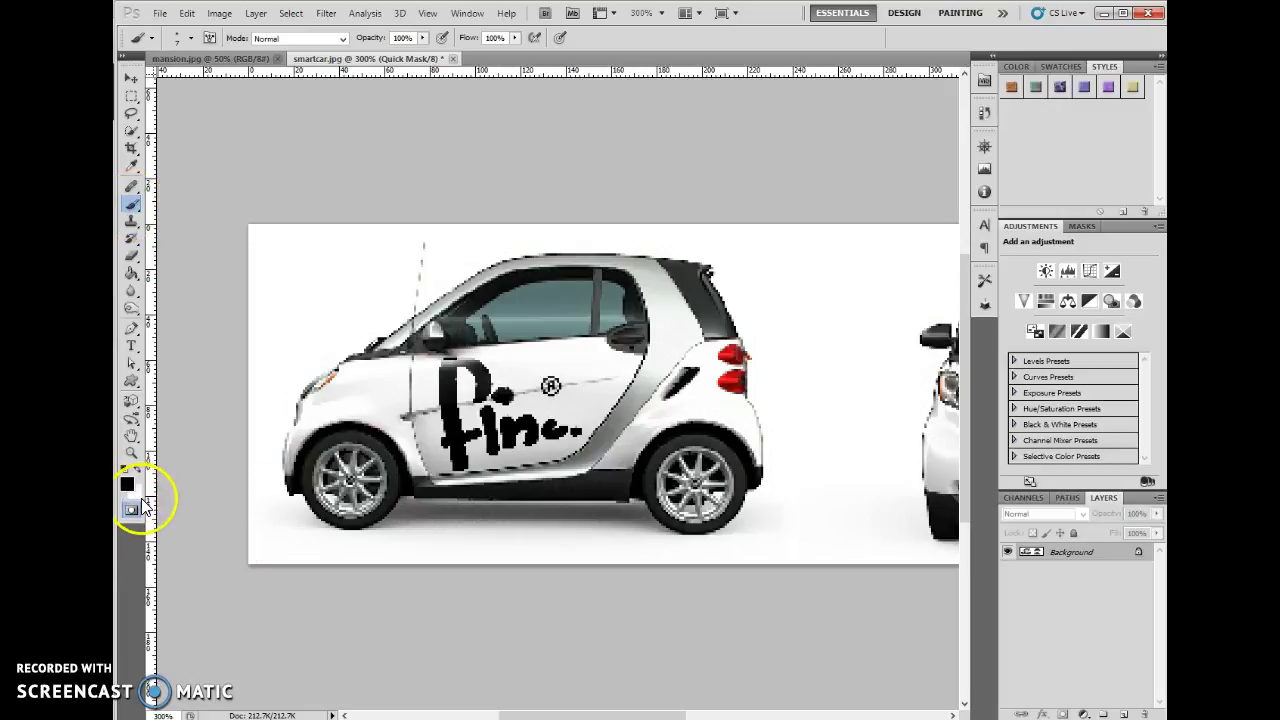
left_click(127, 486)
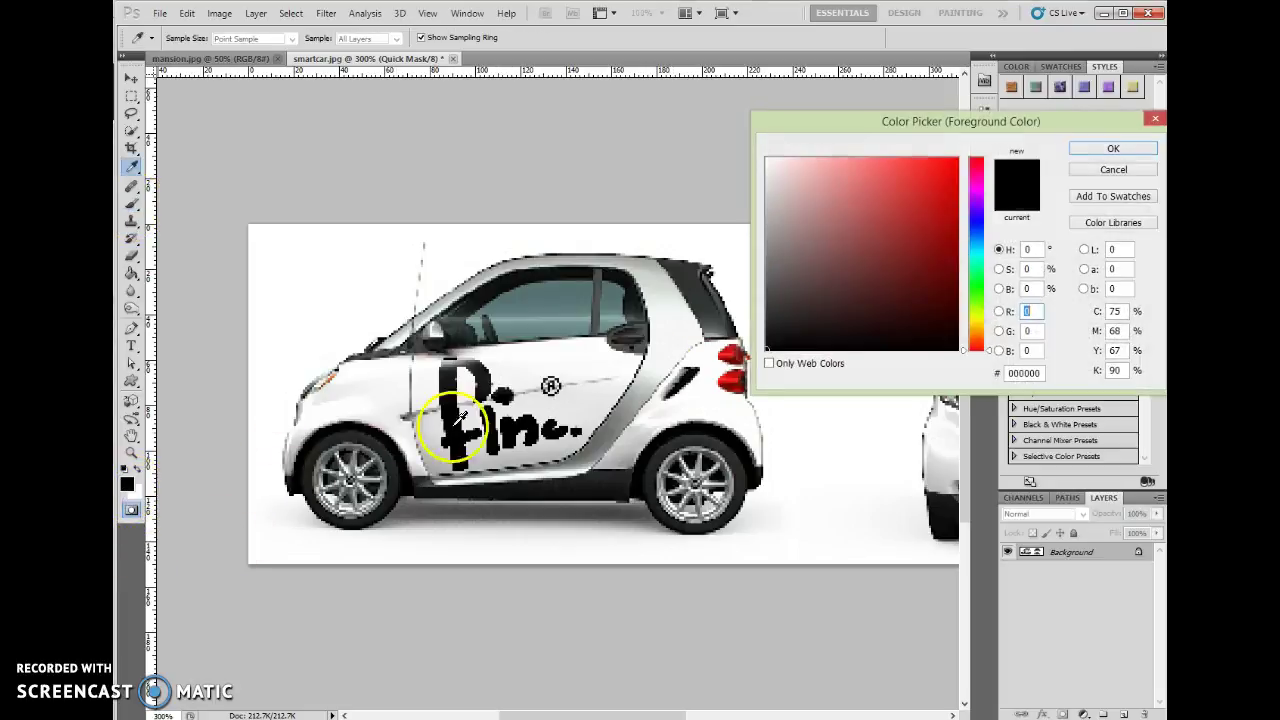
left_click_drag(823, 314, 971, 262)
left_click(1155, 120)
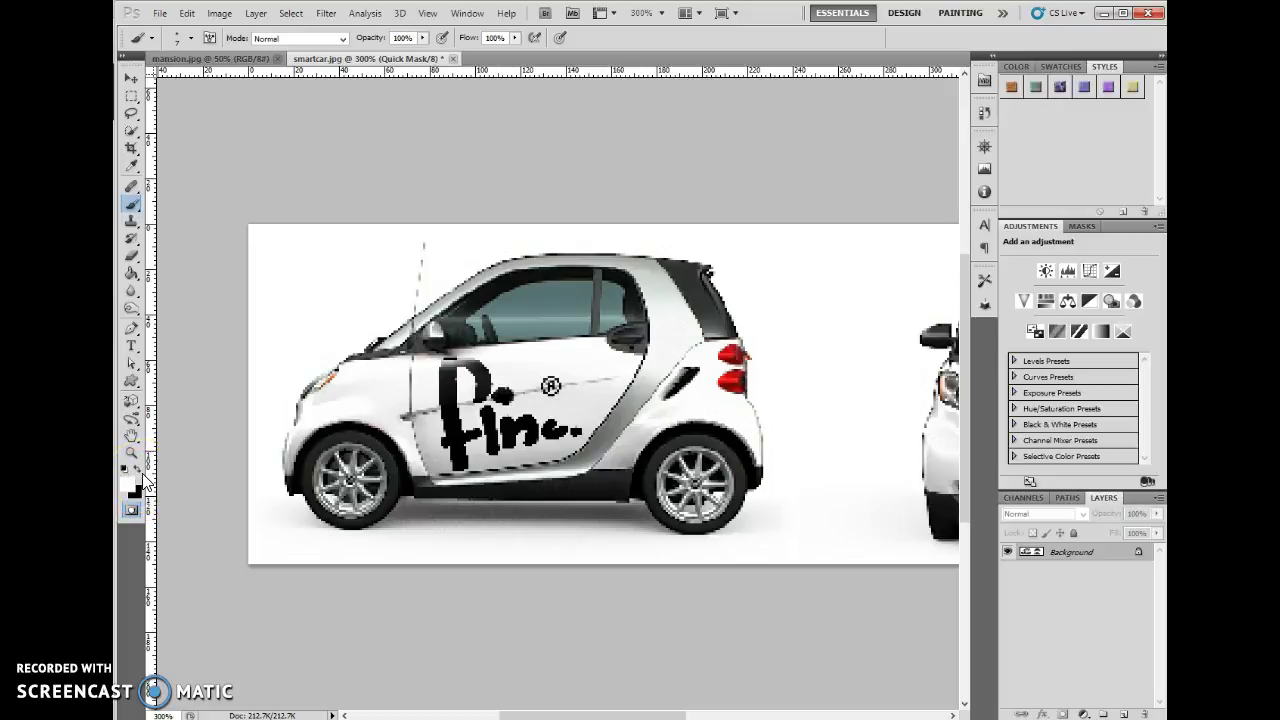
left_click(144, 479)
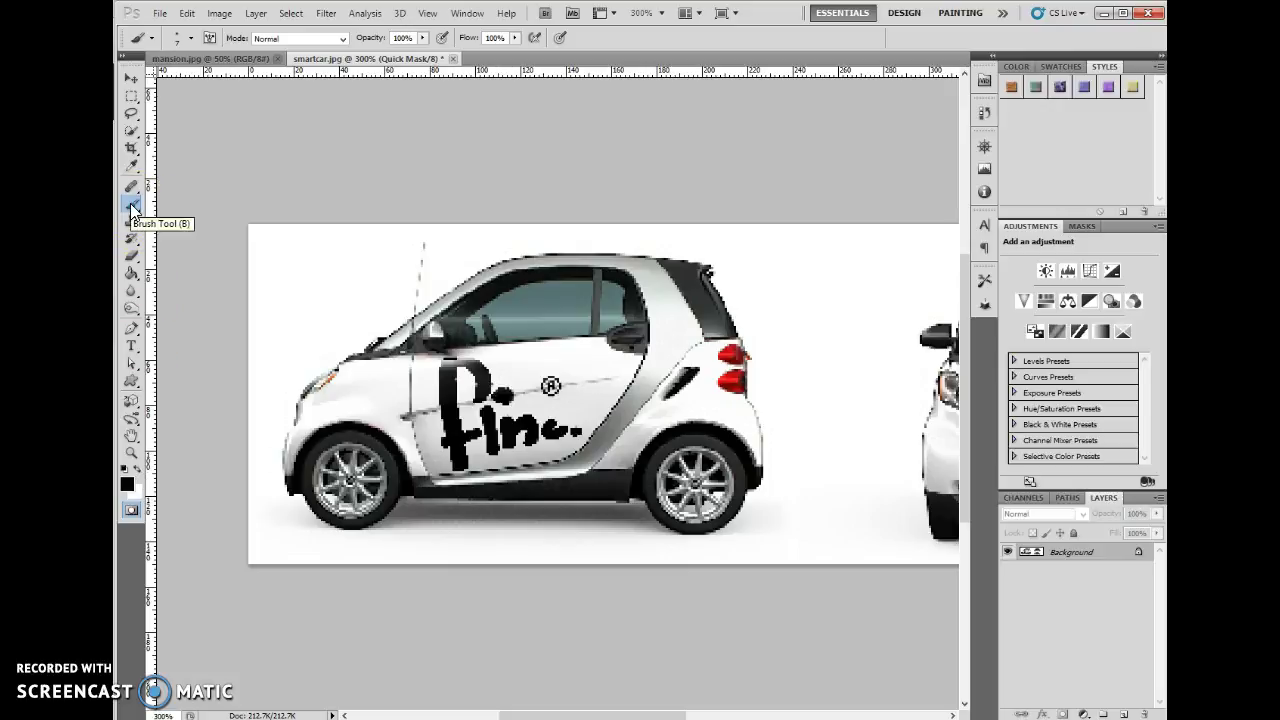
left_click(191, 40)
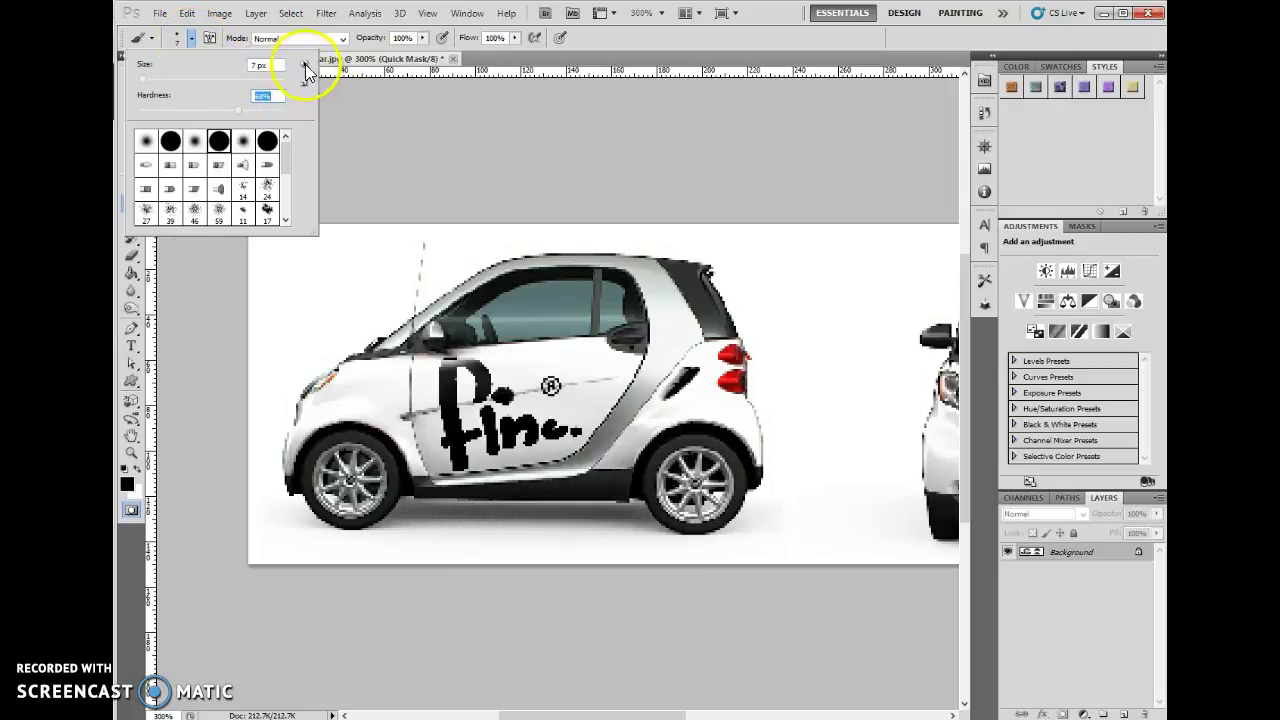
left_click(191, 42)
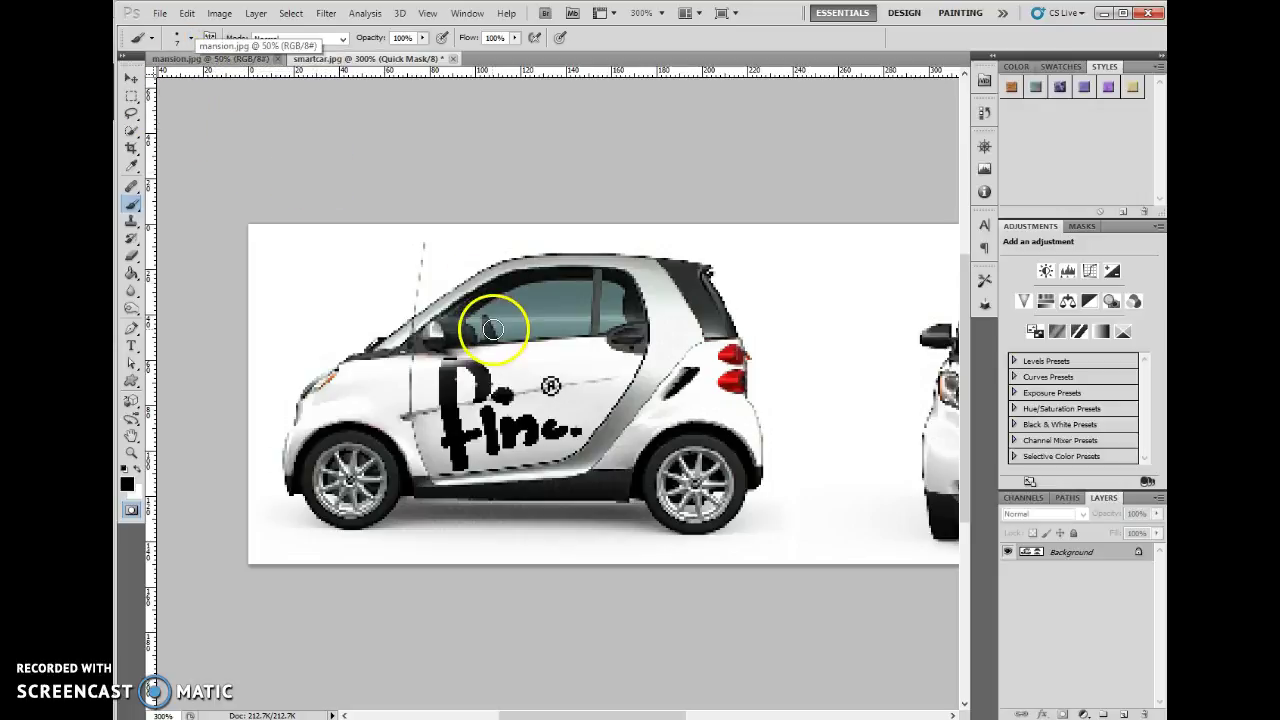
Paint the quick mask over the whole side-view car in black, starting with the brush at 25 px
key("bracketright")
key("bracketright")
key("bracketright")
key("bracketright")
key("bracketright")
key("bracketright")
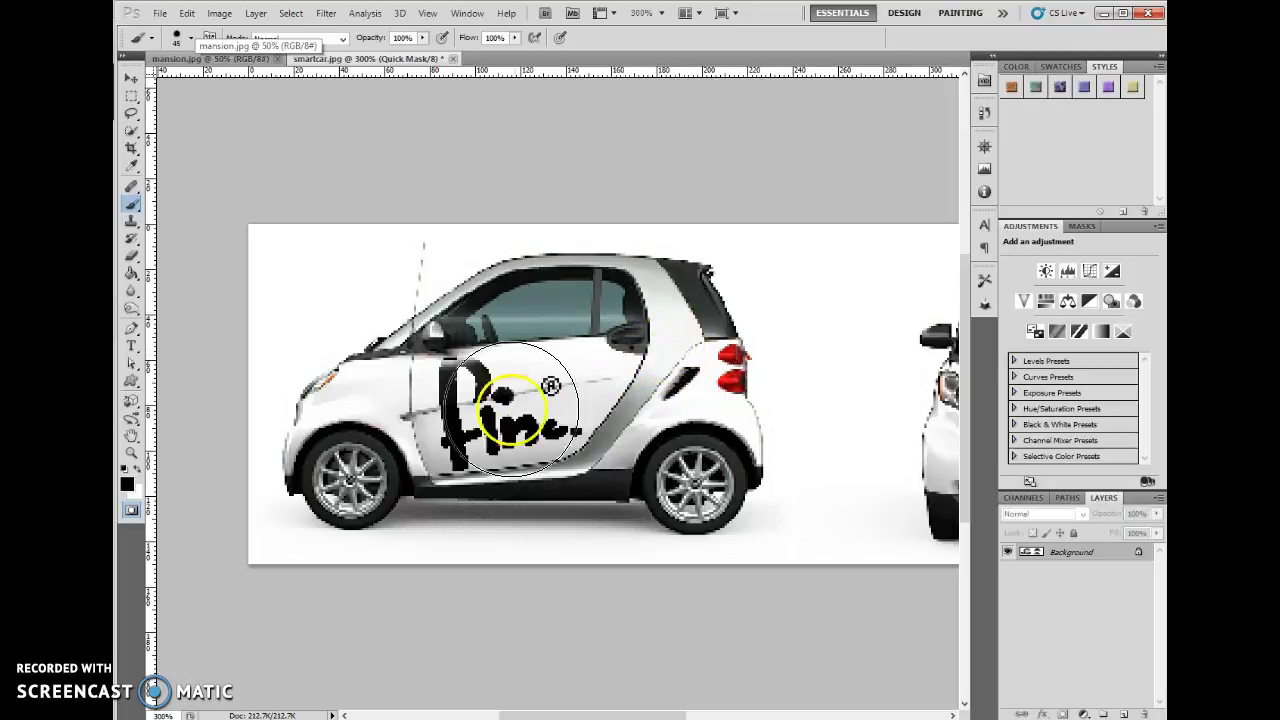
key("bracketright")
key("bracketleft")
key("bracketleft")
key("bracketleft")
key("bracketleft")
key("bracketleft")
key("bracketleft")
key("bracketleft")
mouse_move(363, 437)
left_mouse_down()
mouse_move(377, 405)
mouse_move(332, 427)
left_mouse_up()
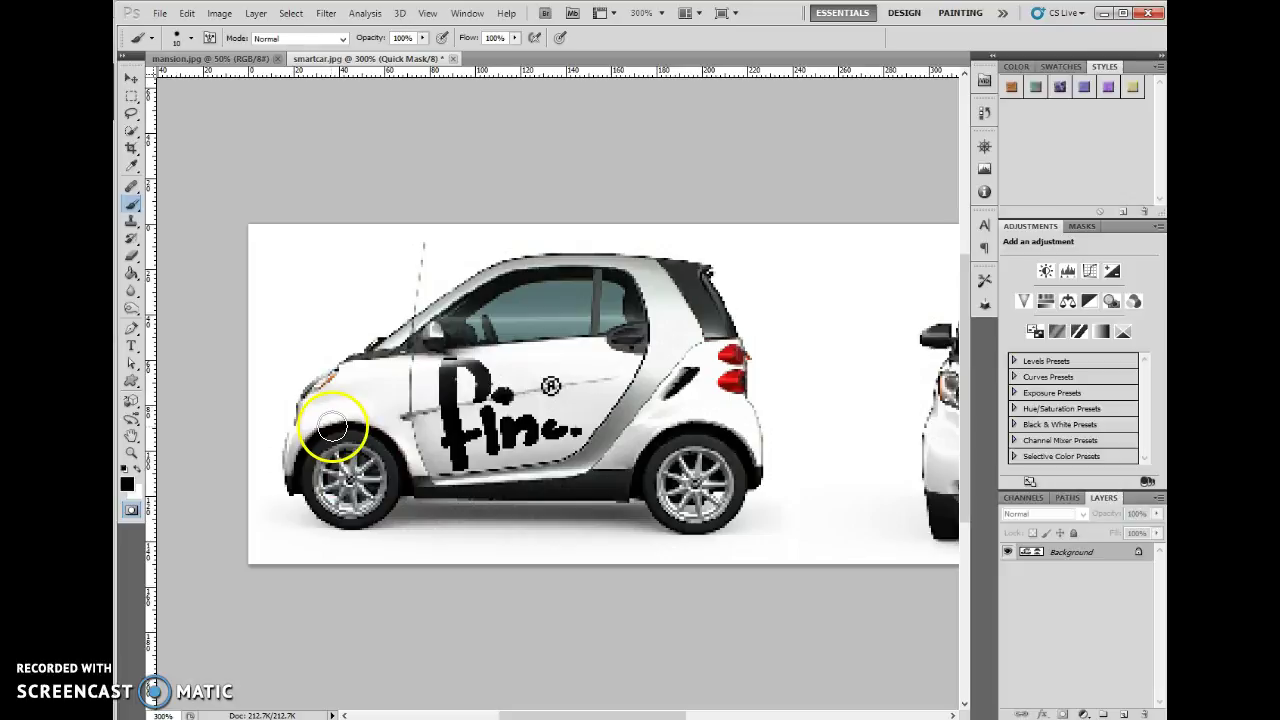
key("bracketright")
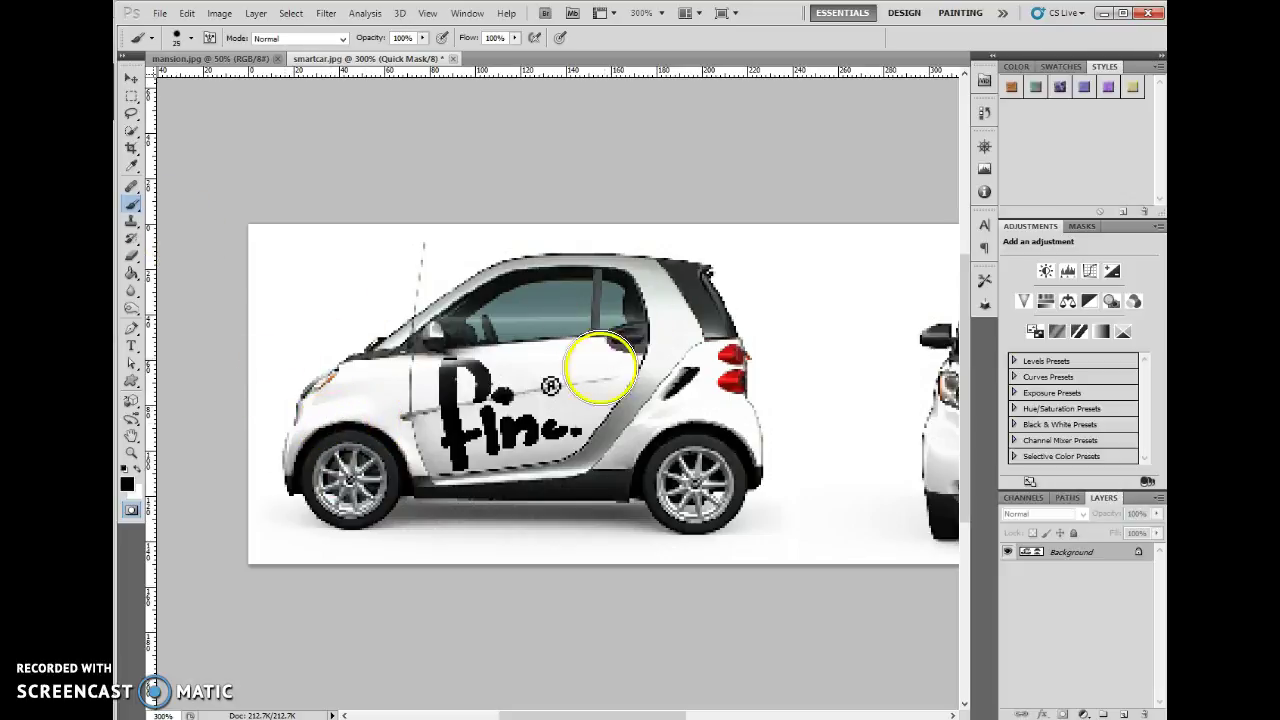
mouse_move(360, 410)
left_mouse_down()
mouse_move(685, 421)
mouse_move(696, 445)
mouse_move(708, 416)
mouse_move(581, 399)
mouse_move(374, 414)
mouse_move(507, 368)
mouse_move(639, 379)
mouse_move(685, 411)
mouse_move(692, 370)
mouse_move(708, 374)
mouse_move(682, 332)
mouse_move(541, 340)
mouse_move(416, 368)
mouse_move(337, 439)
mouse_move(366, 398)
mouse_move(338, 404)
mouse_move(309, 465)
mouse_move(323, 408)
mouse_move(390, 371)
mouse_move(353, 398)
mouse_move(388, 370)
mouse_move(342, 389)
mouse_move(394, 378)
mouse_move(449, 327)
mouse_move(433, 338)
mouse_move(553, 287)
mouse_move(490, 304)
mouse_move(567, 287)
mouse_move(498, 298)
mouse_move(657, 289)
mouse_move(506, 290)
mouse_move(671, 288)
mouse_move(730, 460)
mouse_move(720, 438)
mouse_move(634, 457)
mouse_move(391, 463)
mouse_move(334, 449)
mouse_move(372, 457)
mouse_move(371, 486)
mouse_move(295, 478)
mouse_move(323, 486)
mouse_move(343, 523)
mouse_move(378, 502)
mouse_move(366, 514)
mouse_move(315, 492)
mouse_move(323, 523)
mouse_move(374, 500)
mouse_move(334, 491)
mouse_move(389, 489)
mouse_move(349, 497)
mouse_move(314, 474)
mouse_move(300, 429)
mouse_move(321, 388)
mouse_move(377, 343)
mouse_move(380, 354)
mouse_move(549, 271)
mouse_move(698, 273)
mouse_move(726, 323)
mouse_move(751, 480)
mouse_move(337, 486)
mouse_move(331, 514)
mouse_move(319, 501)
mouse_move(686, 480)
mouse_move(657, 491)
mouse_move(671, 522)
mouse_move(737, 486)
mouse_move(712, 514)
mouse_move(654, 494)
mouse_move(731, 491)
mouse_move(709, 519)
mouse_move(686, 523)
mouse_move(697, 471)
mouse_move(691, 491)
mouse_move(629, 457)
mouse_move(594, 457)
mouse_move(714, 443)
mouse_move(834, 393)
left_mouse_up()
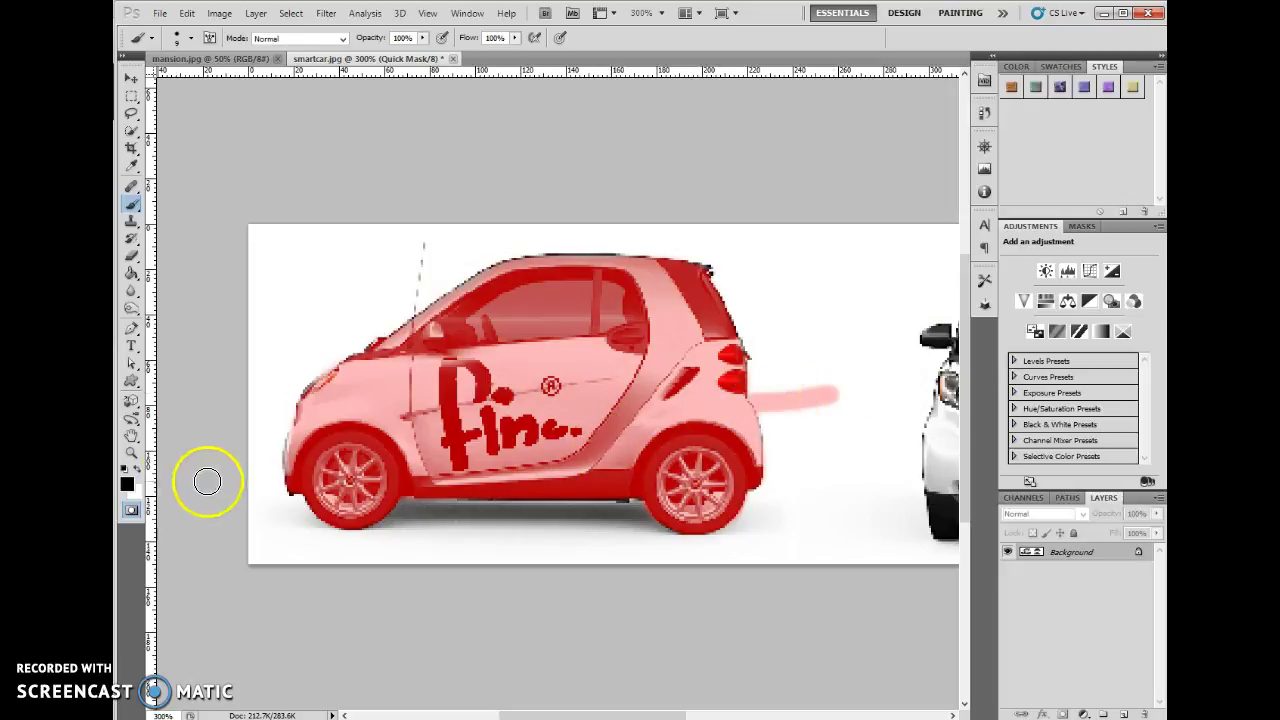
Remove the mask overspill behind the car with white and fill the missed roof edge with black
left_click(138, 470)
mouse_move(846, 409)
left_mouse_down()
mouse_move(834, 454)
mouse_move(834, 413)
mouse_move(813, 398)
mouse_move(793, 421)
mouse_move(761, 389)
mouse_move(781, 488)
mouse_move(766, 521)
mouse_move(732, 542)
mouse_move(519, 541)
mouse_move(431, 523)
left_mouse_up()
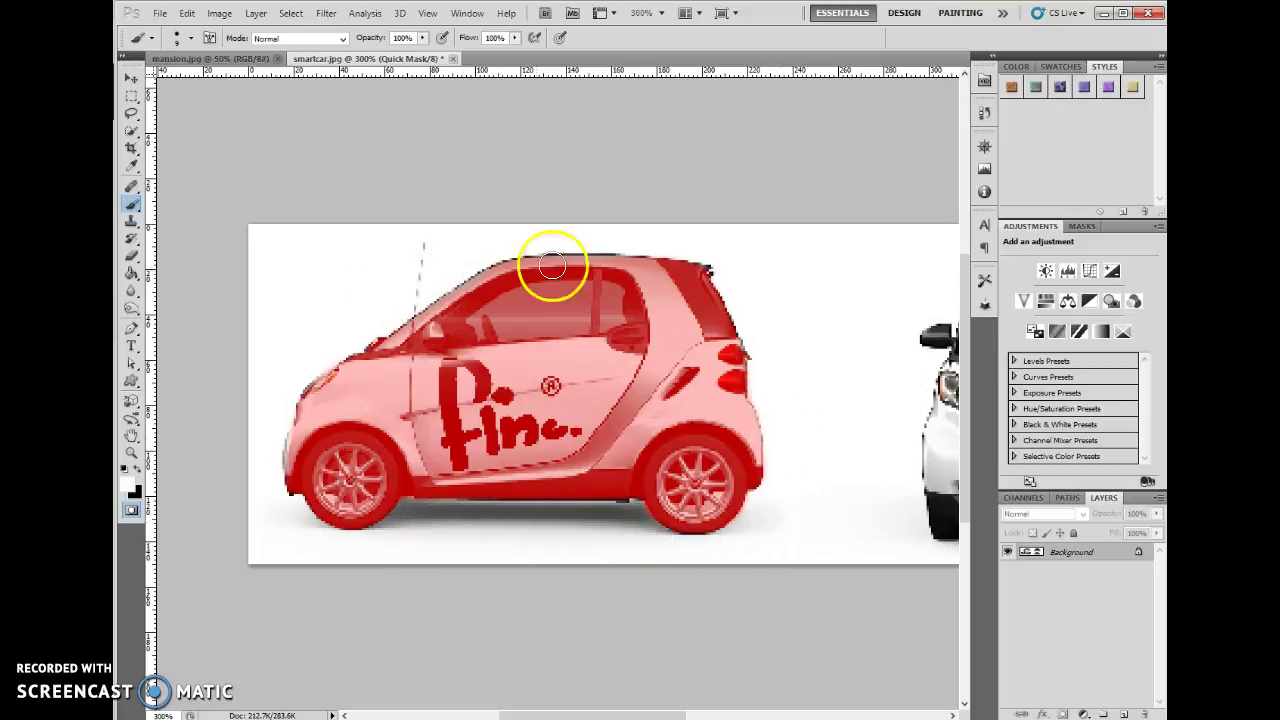
left_click(140, 470)
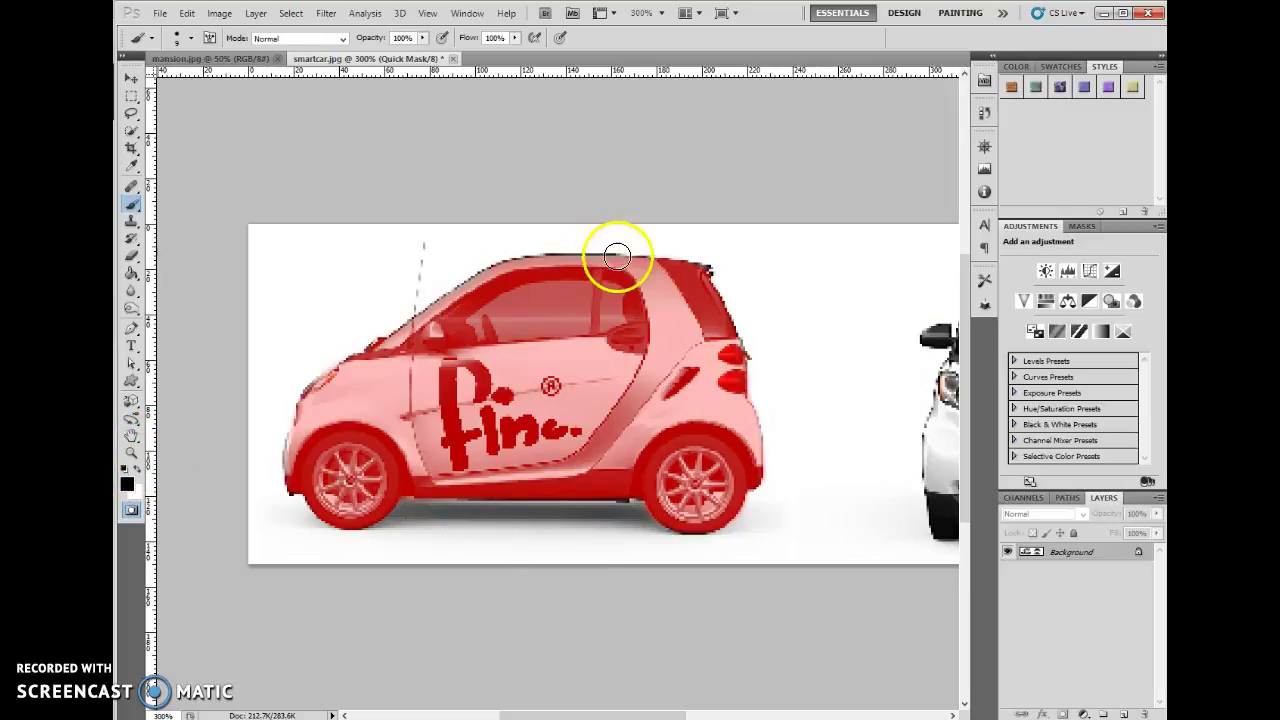
mouse_move(545, 249)
left_mouse_down()
mouse_move(632, 263)
mouse_move(660, 242)
mouse_move(515, 244)
left_mouse_up()
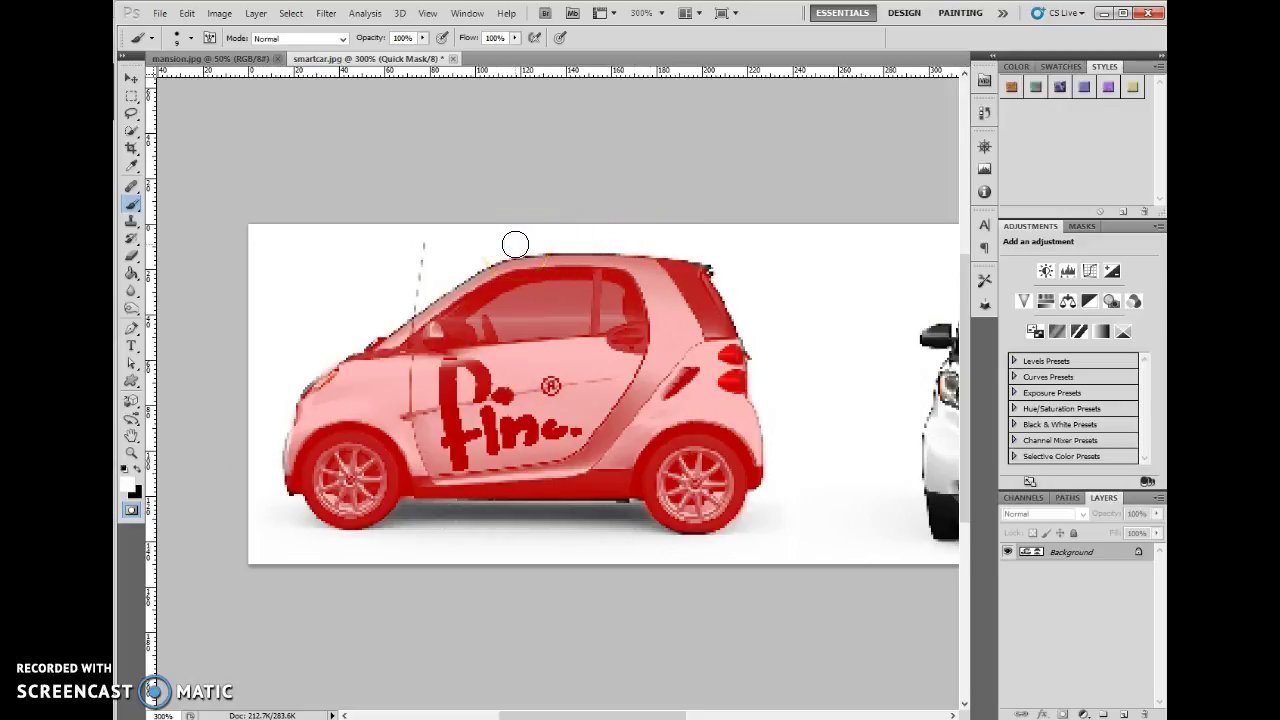
left_click_drag(623, 408, 583, 408)
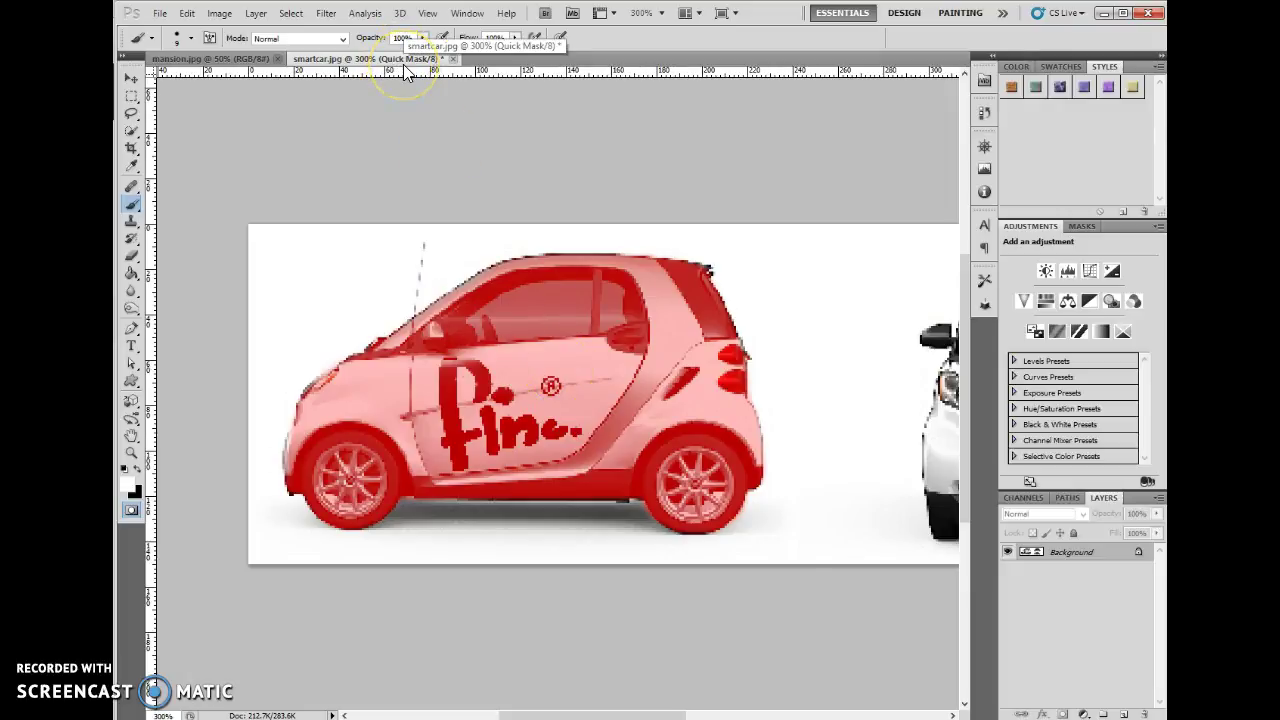
Exit Quick Mask mode to turn the mask into a selection, and float smartcar.jpg in its own window
key("q")
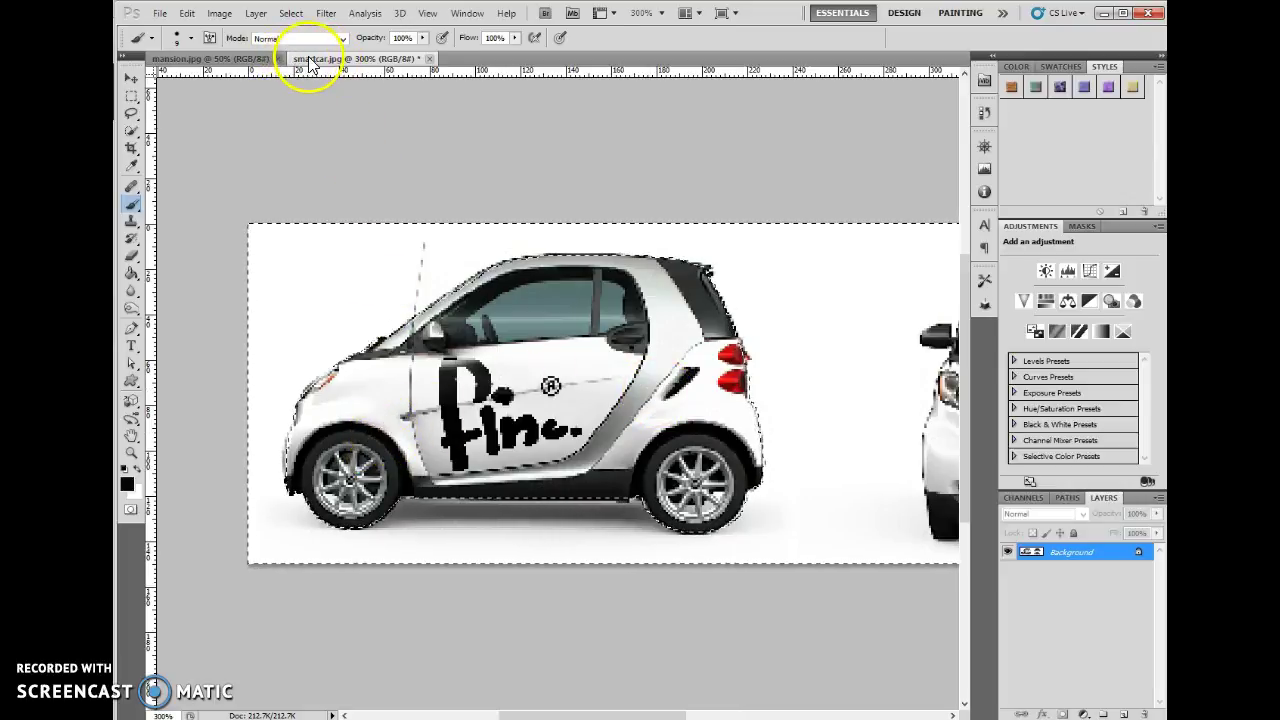
left_click_drag(310, 63, 403, 96)
Try to move the current selection into mansion.jpg, delete the resulting layer, and enlarge the smartcar.jpg window
left_click(132, 80)
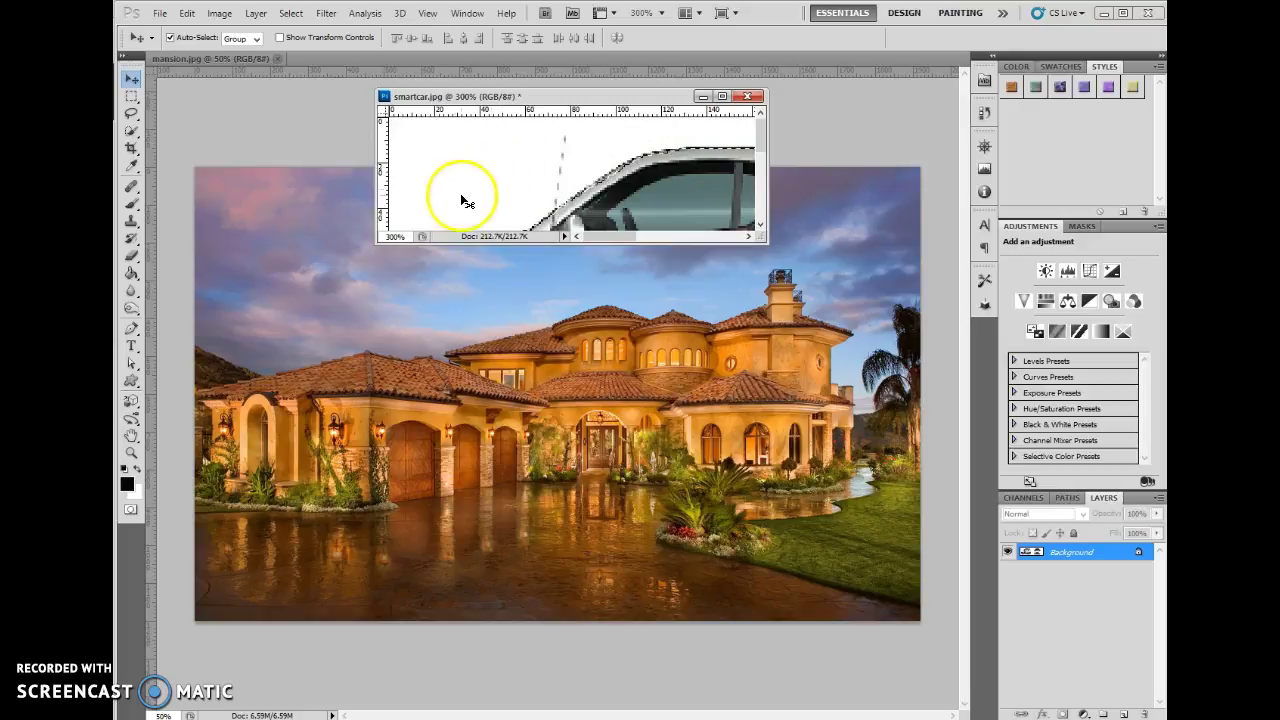
left_click_drag(499, 172, 457, 425)
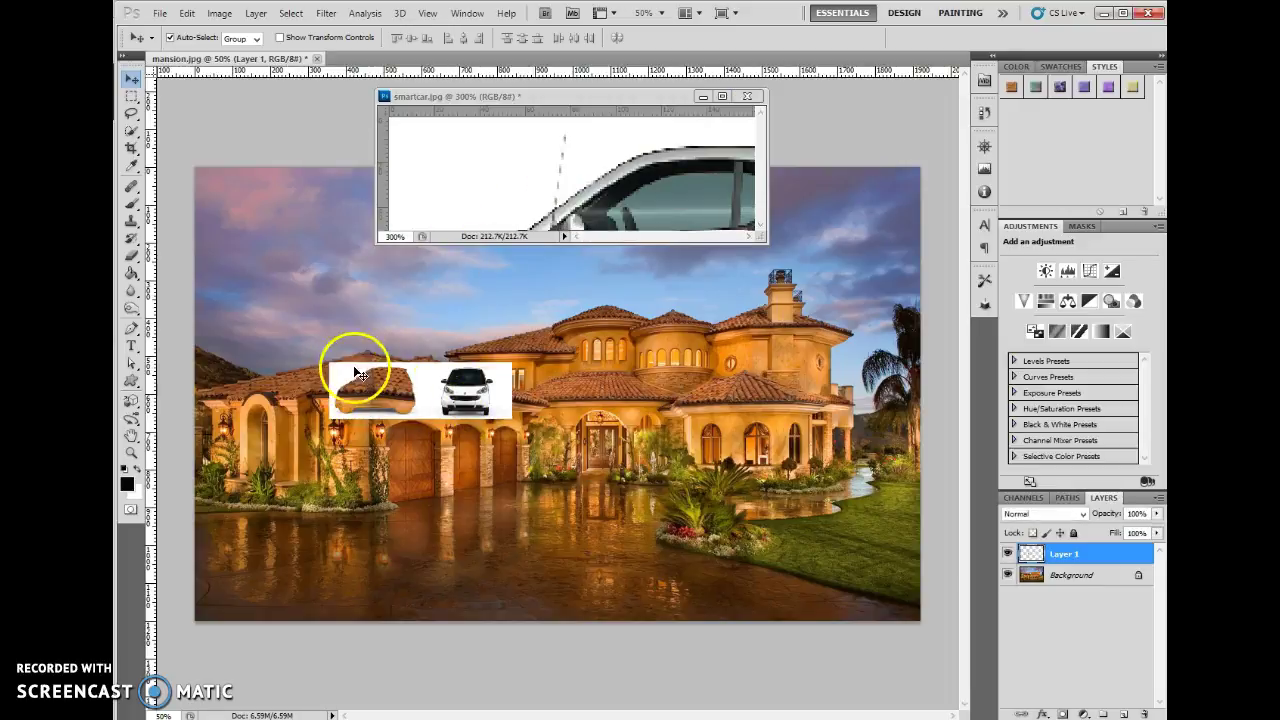
left_click_drag(1074, 555, 1143, 714)
left_click_drag(763, 240, 960, 635)
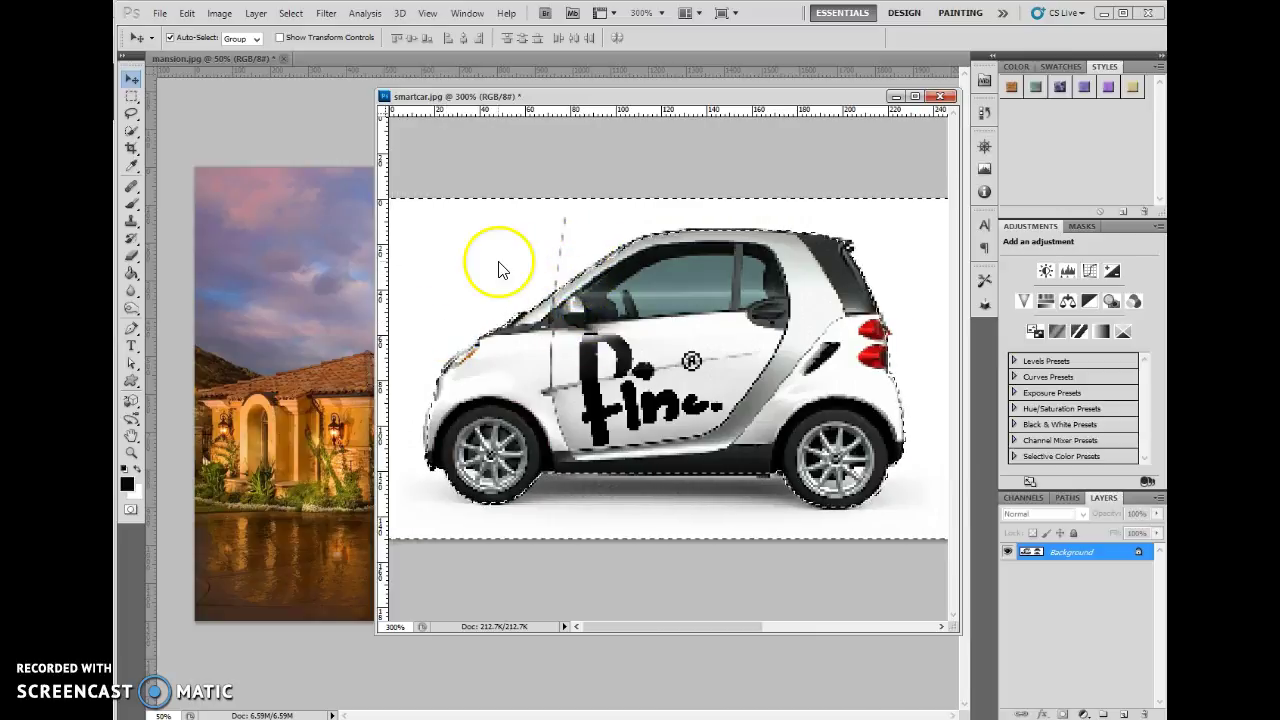
left_click(131, 203)
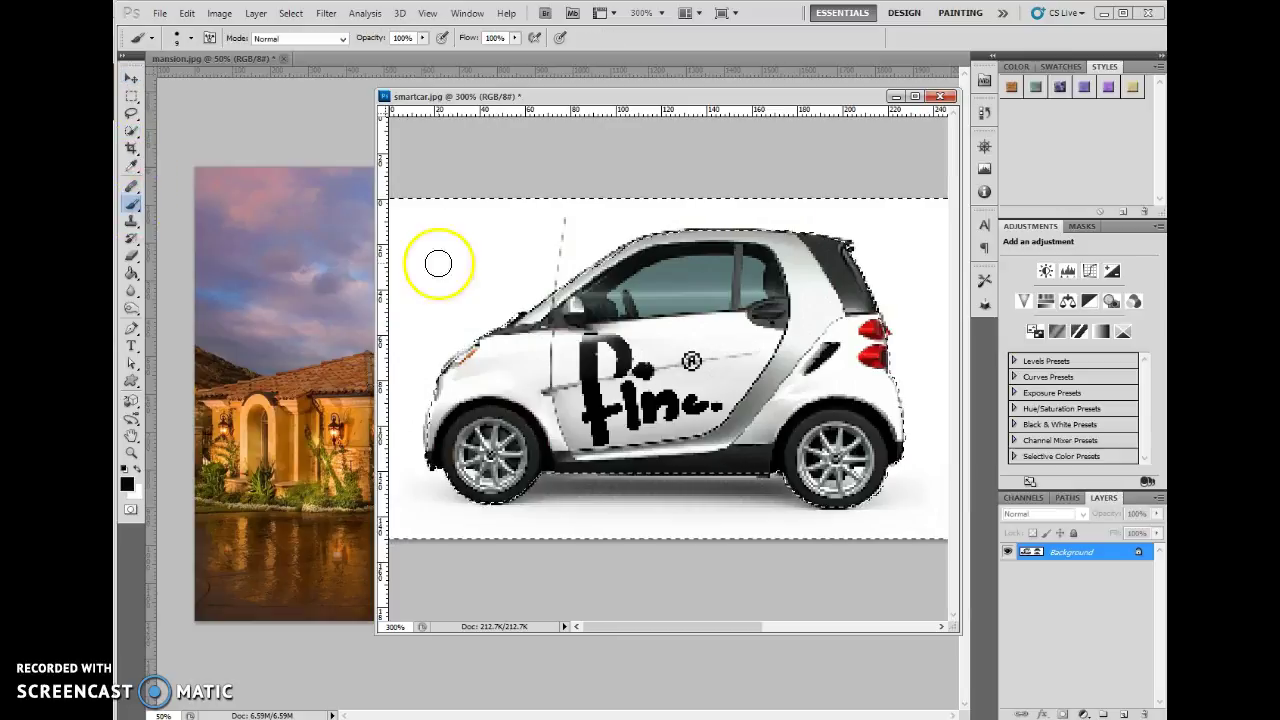
right_click(483, 272)
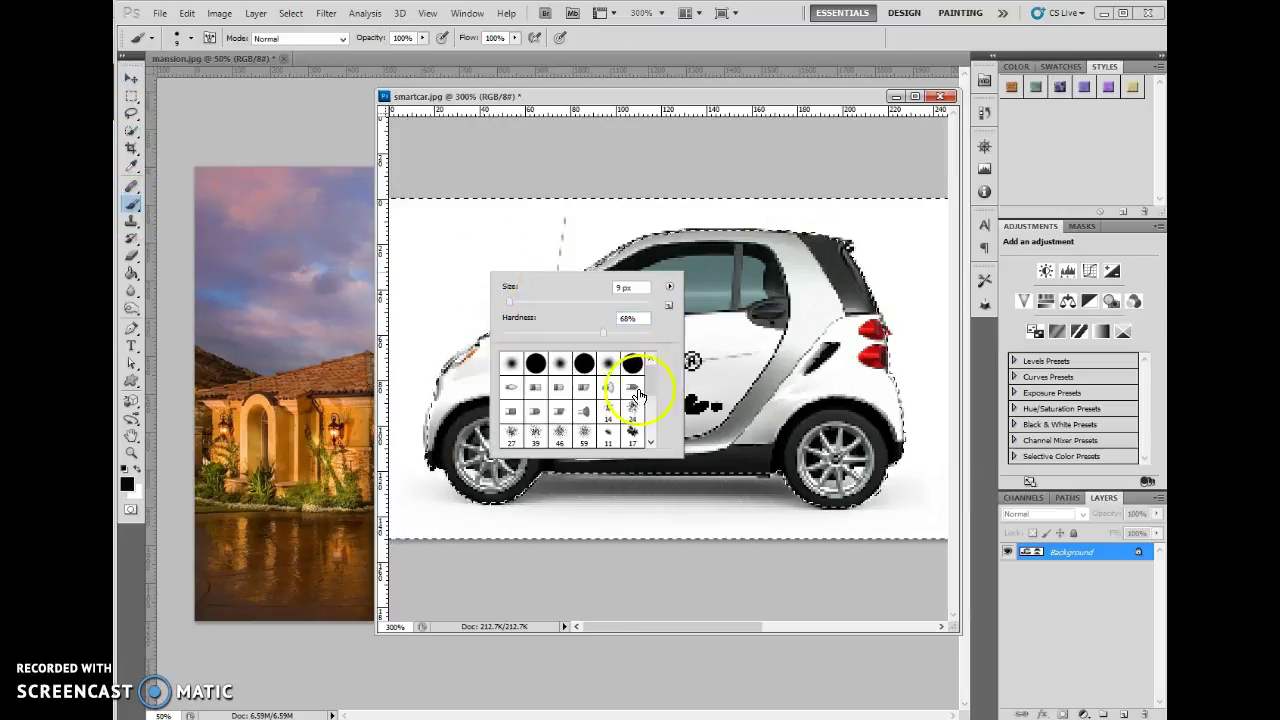
left_click(131, 135)
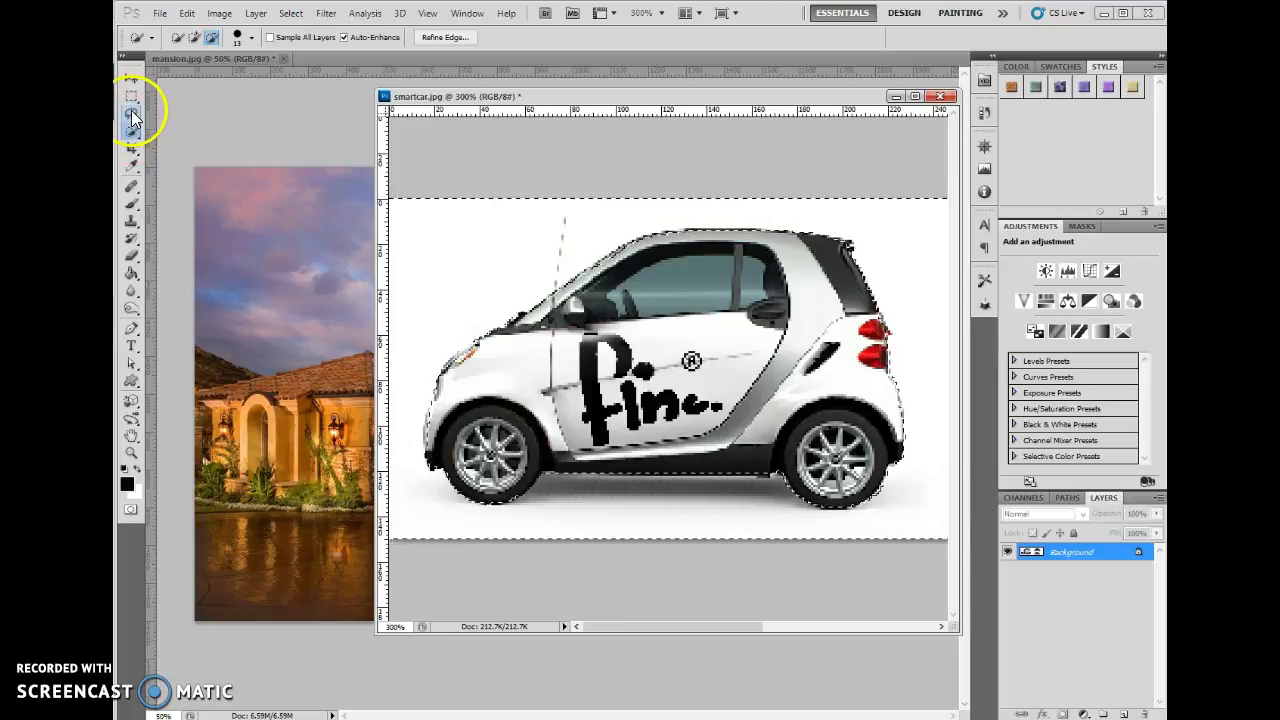
left_click(132, 99)
left_click(131, 113)
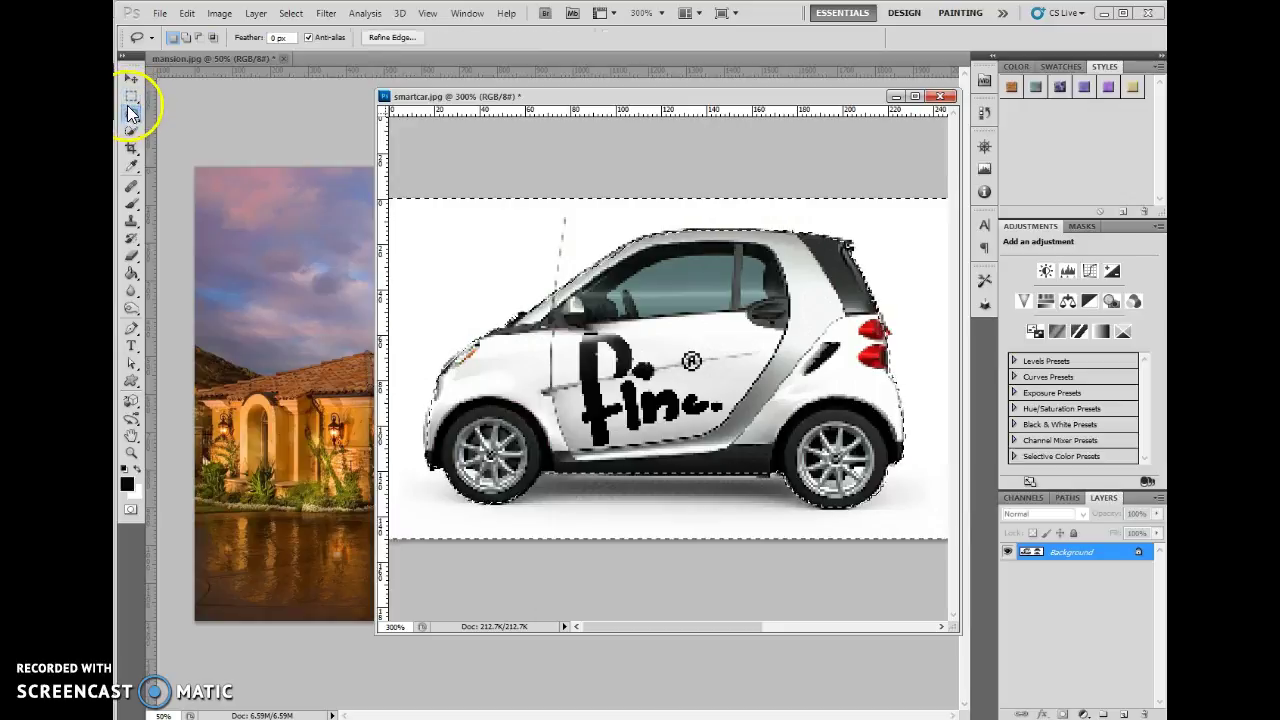
left_click(133, 130)
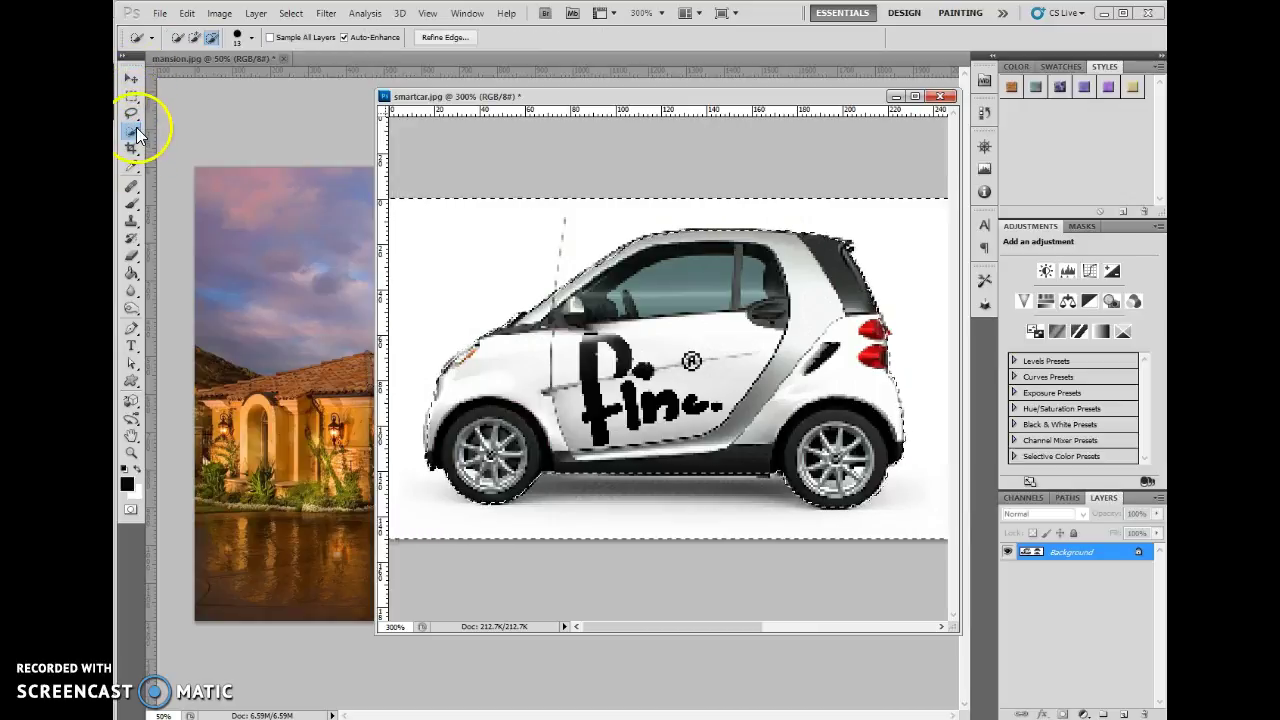
Invert the selection in smartcar.jpg so that only the side-view car is selected
left_click(291, 13)
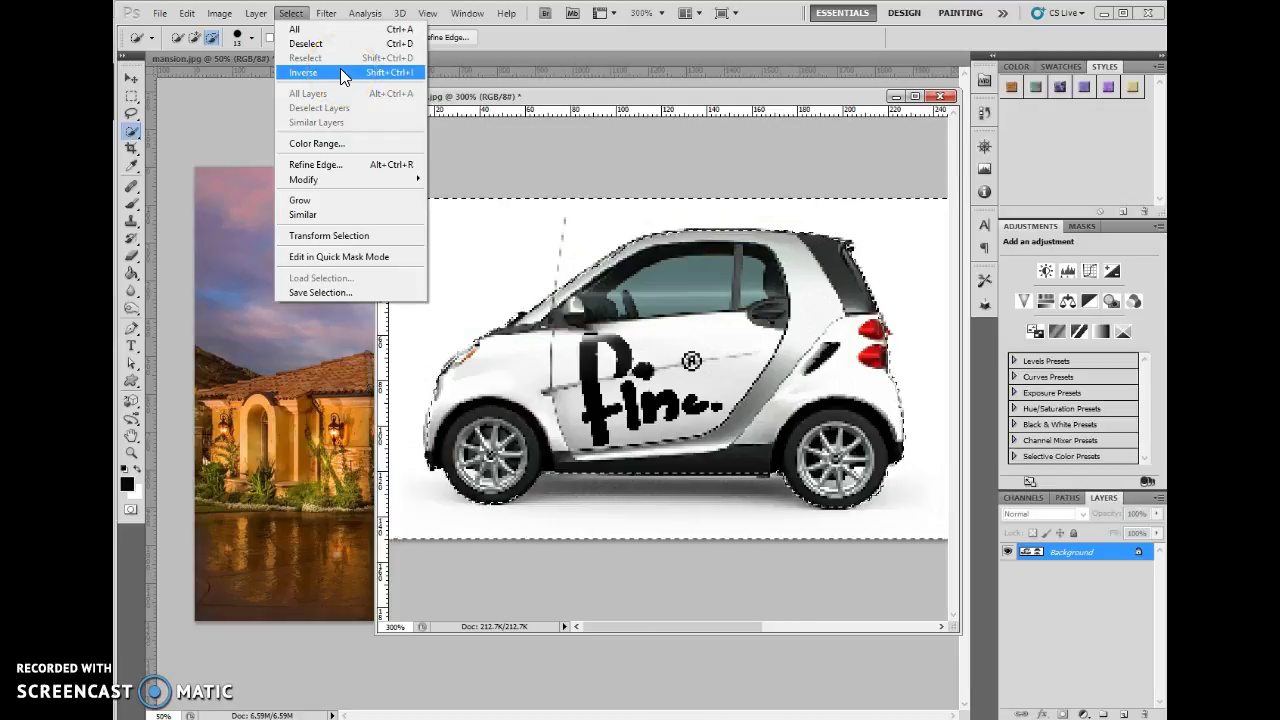
left_click(640, 200)
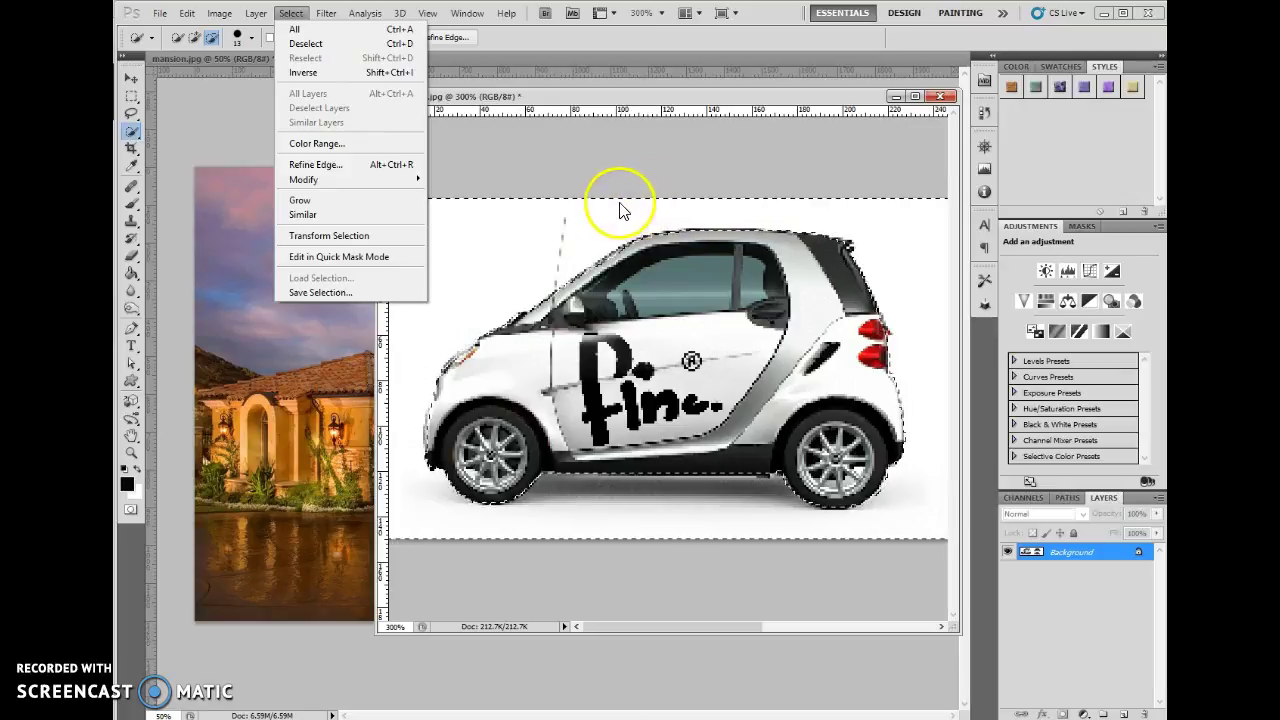
left_click(366, 74)
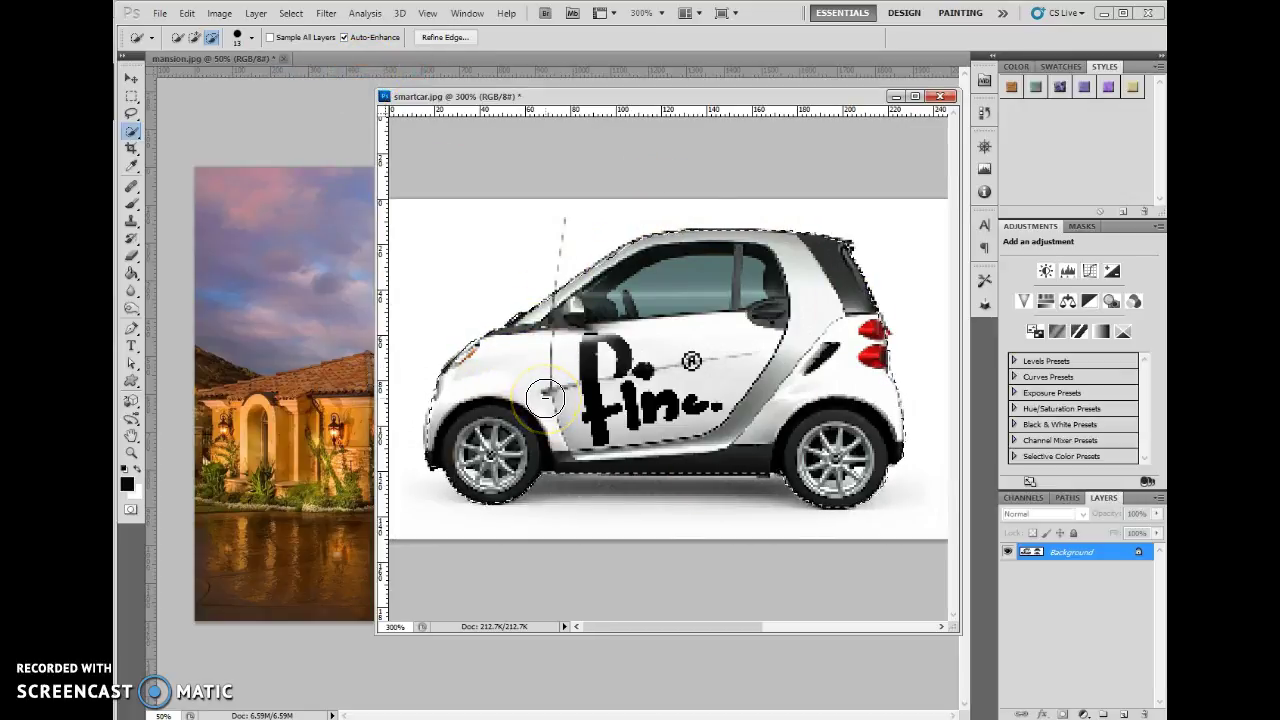
Open Refine Edge for the car selection in smartcar.jpg and preview it in the Overlay view
left_click(130, 80)
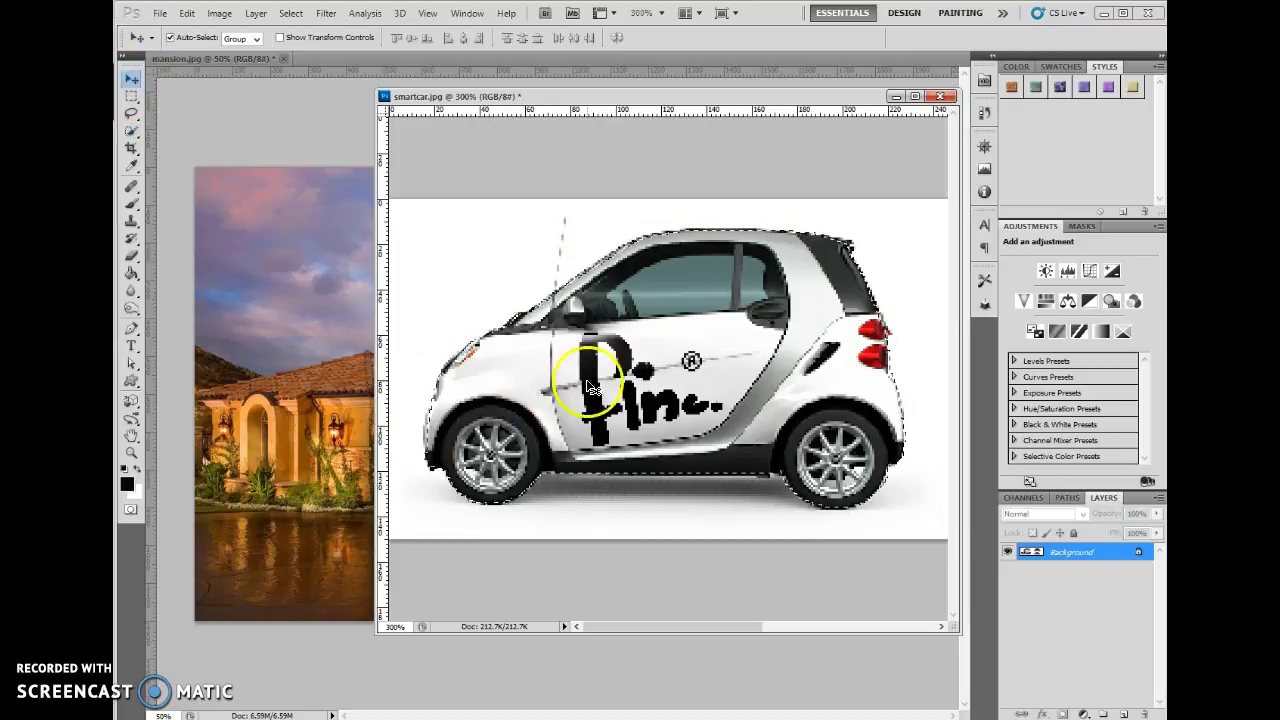
left_click_drag(660, 362, 200, 170)
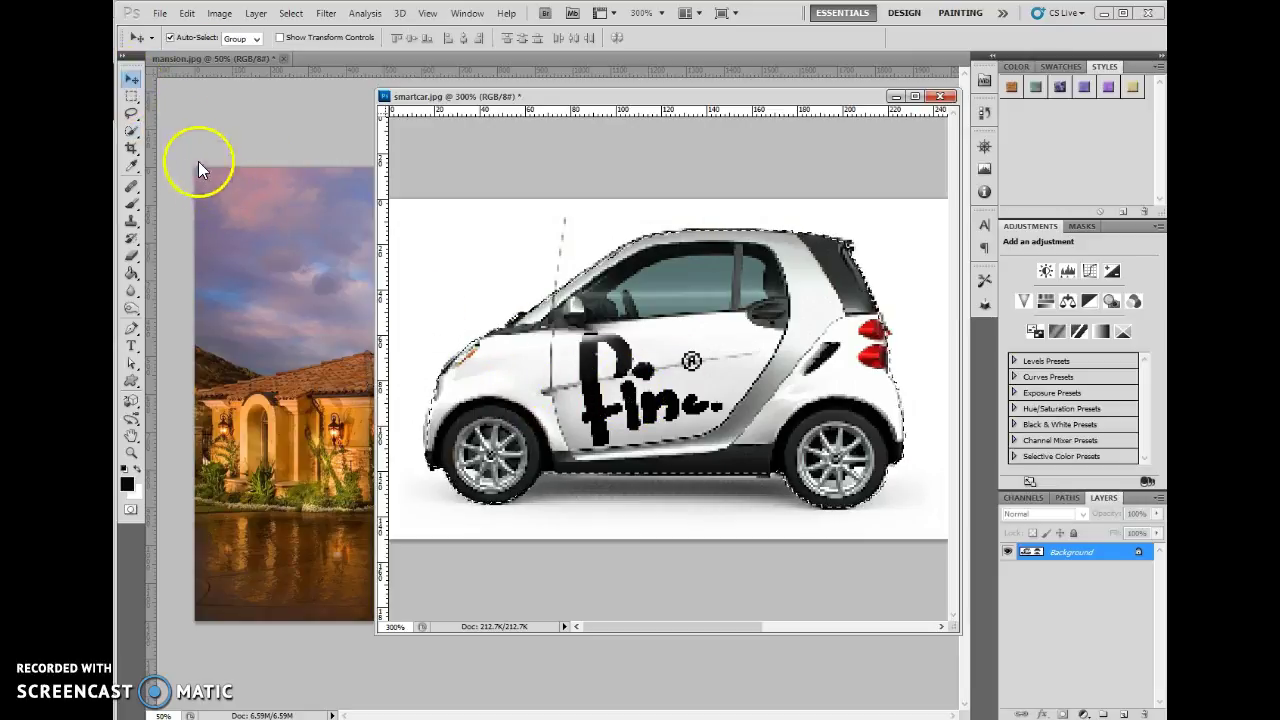
left_click(131, 97)
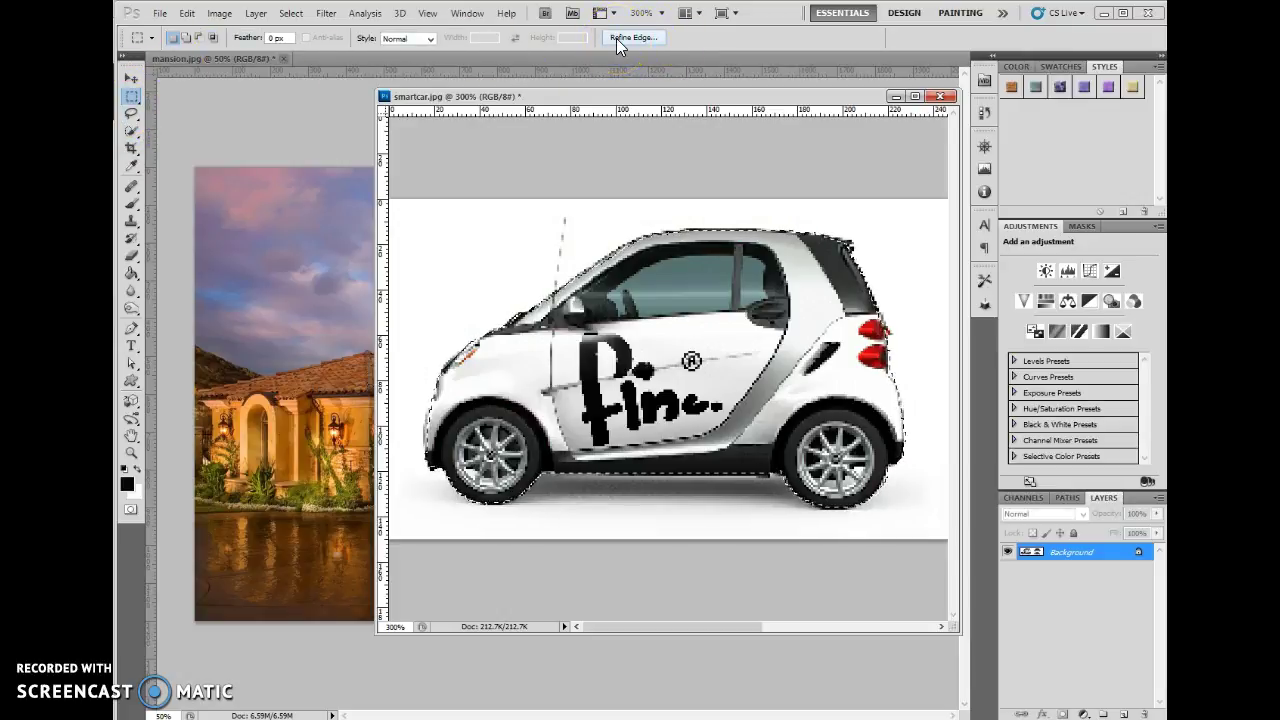
left_click(616, 38)
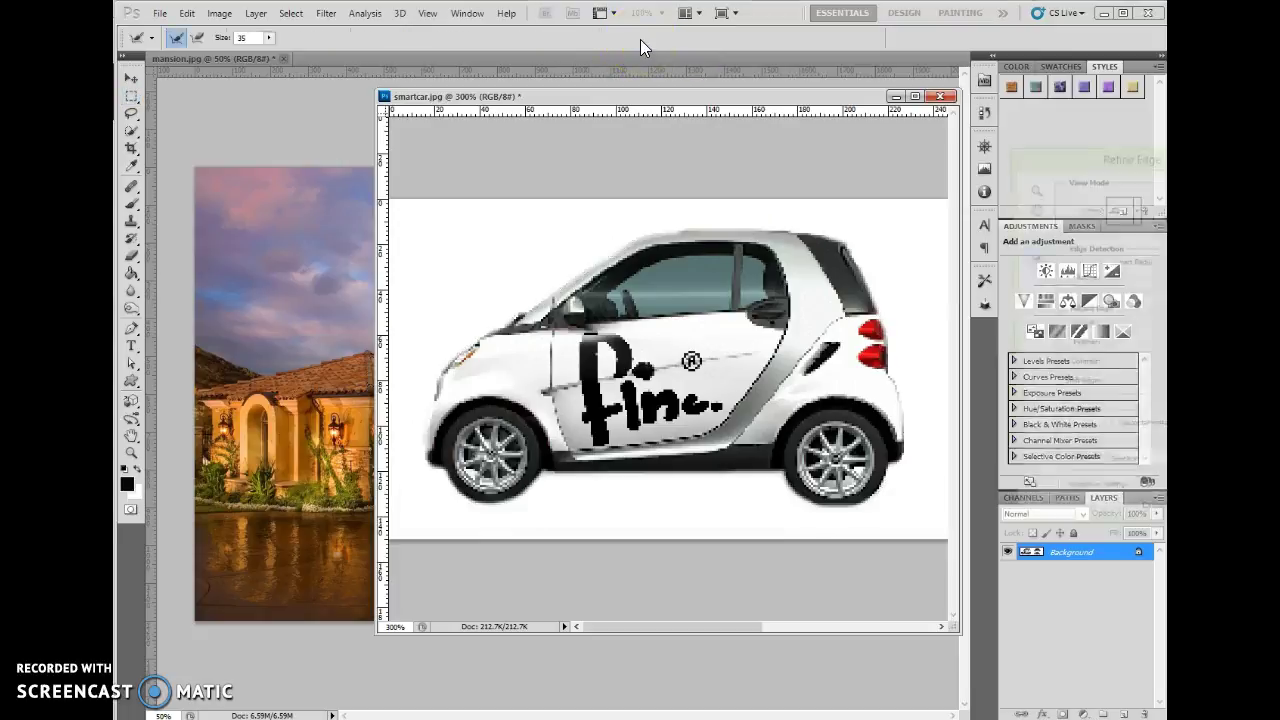
left_click_drag(1143, 157, 398, 134)
left_click(390, 181)
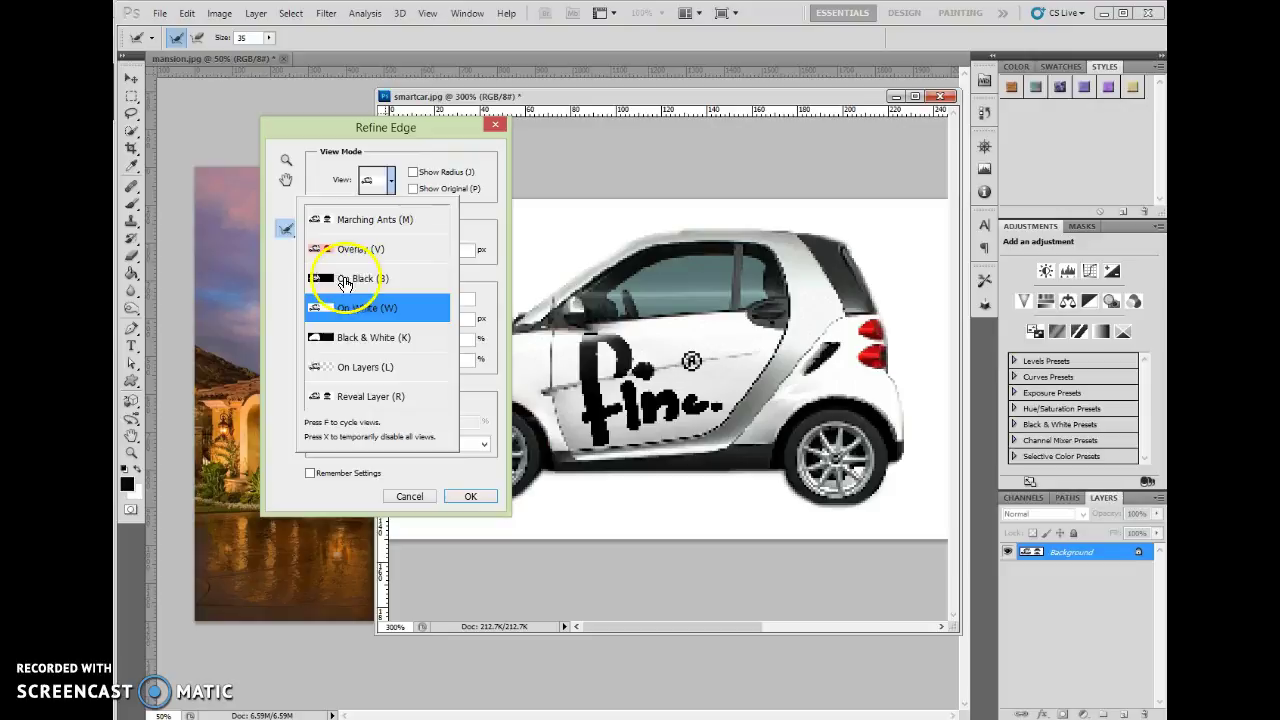
left_click(391, 179)
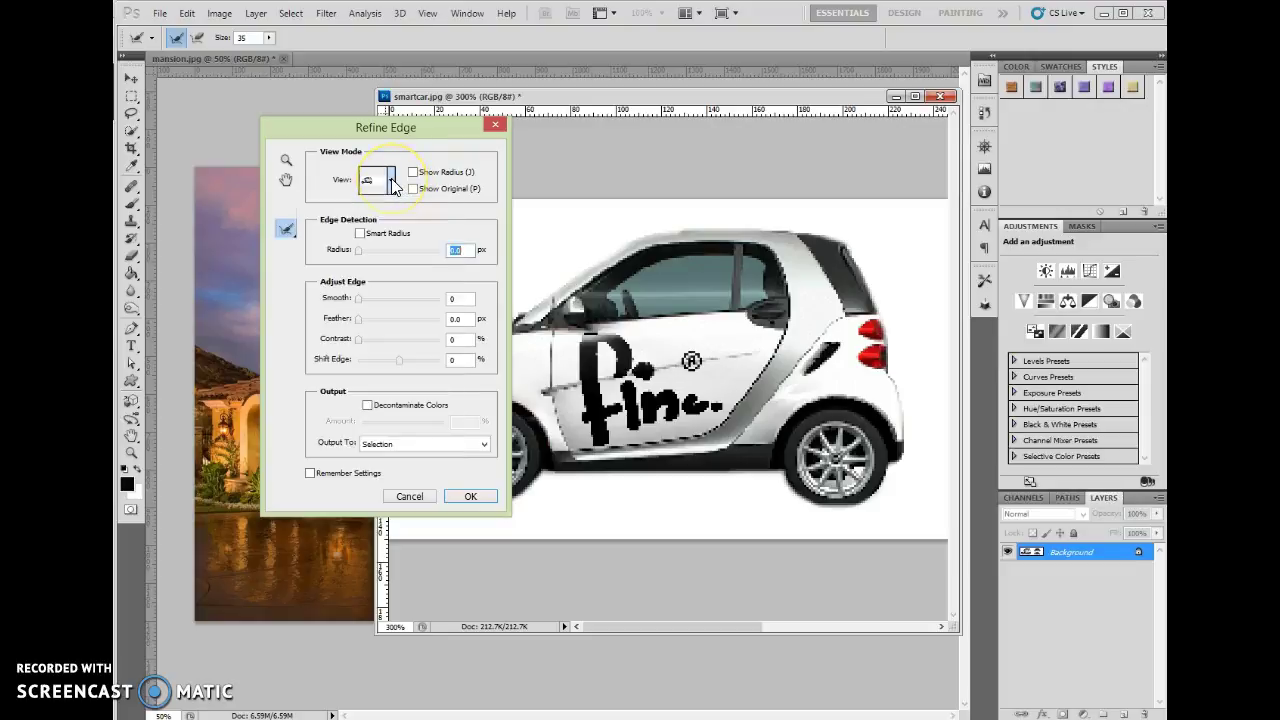
left_click(392, 182)
left_click(385, 221)
left_click(390, 186)
left_click(390, 184)
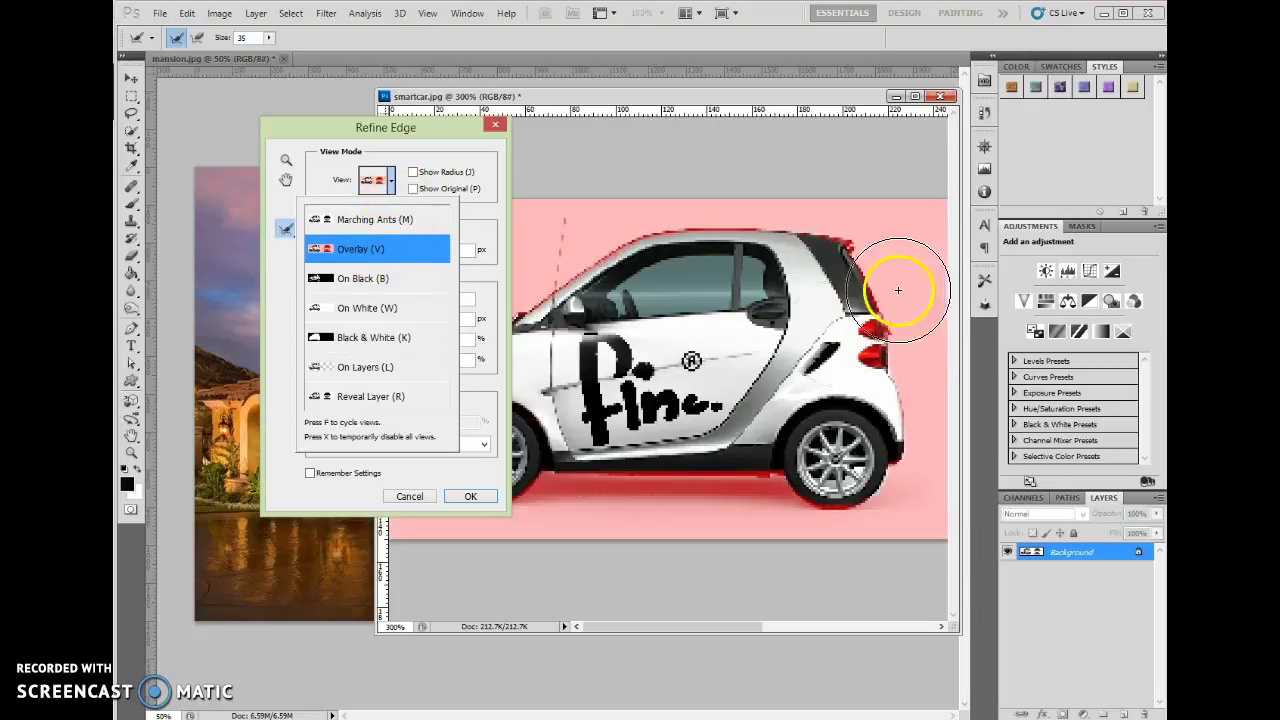
Uncover the car behind the Refine Edge dialog, preview the selection on black, and cancel the refinement
left_click(417, 127)
left_click_drag(417, 127, 1023, 102)
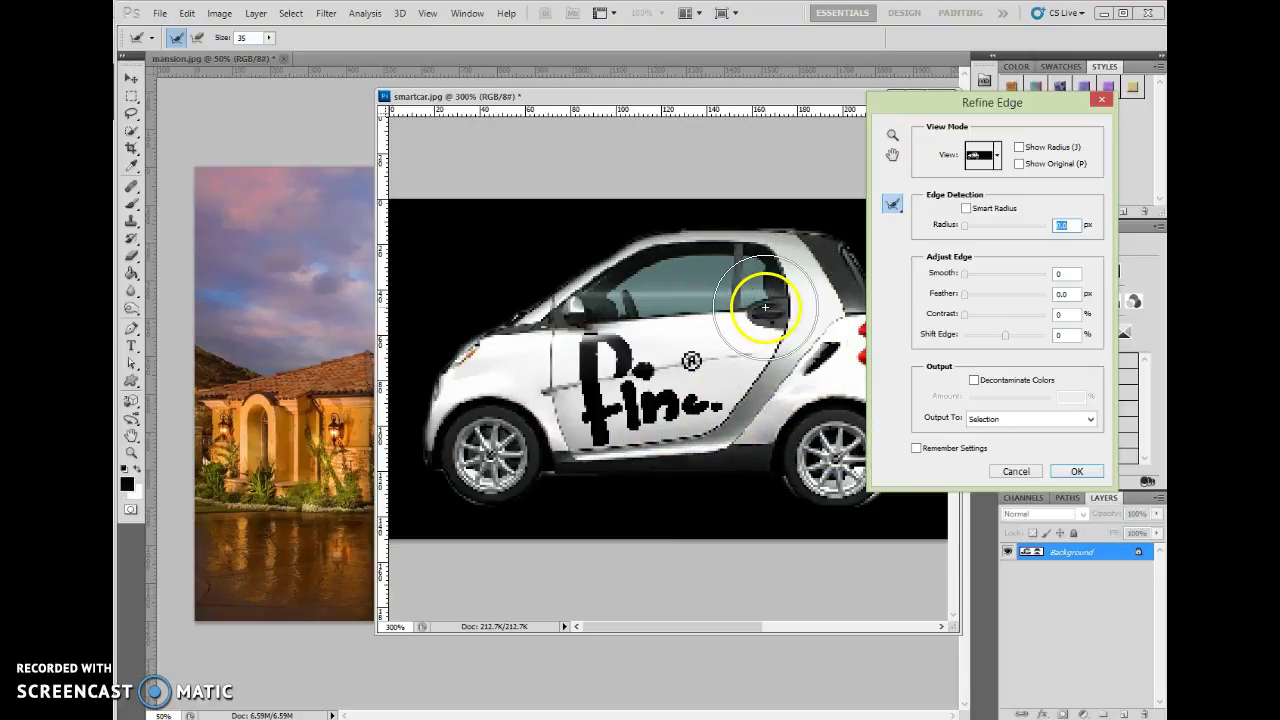
left_click(1027, 470)
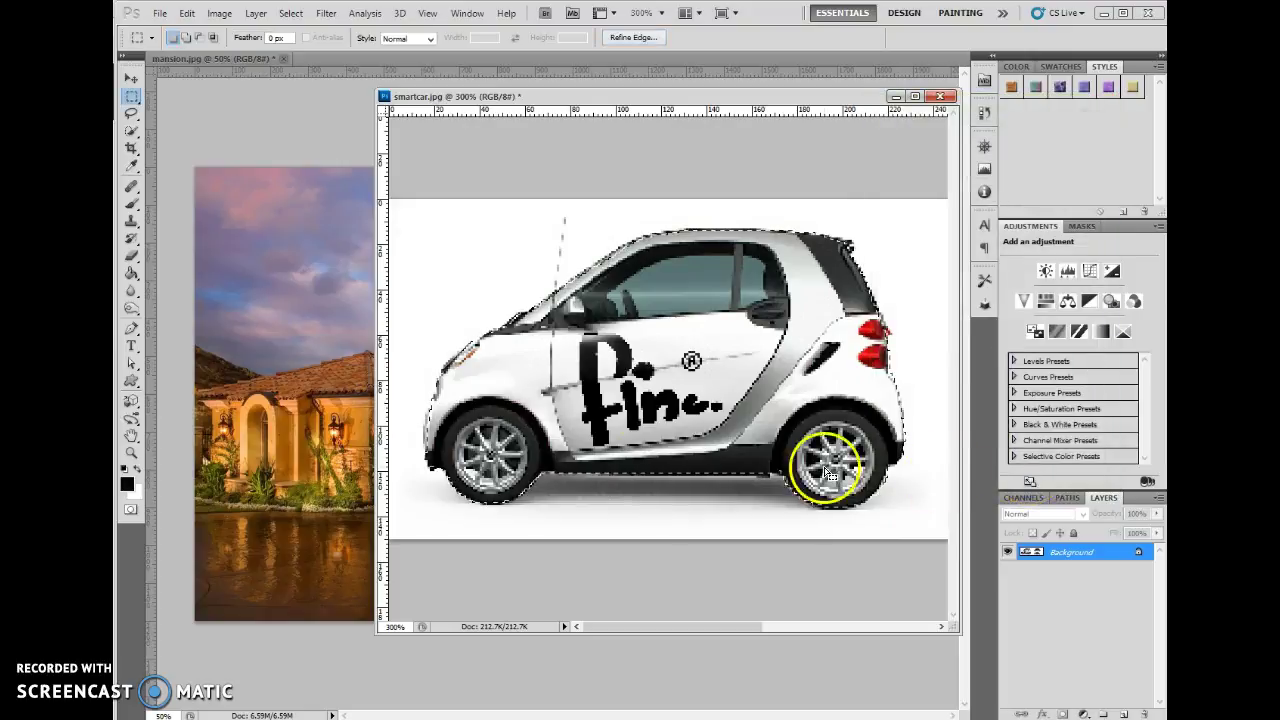
Return to Quick Mask mode and brush the mask off the car's outline from front to rear with a 9 px white brush
left_click(130, 512)
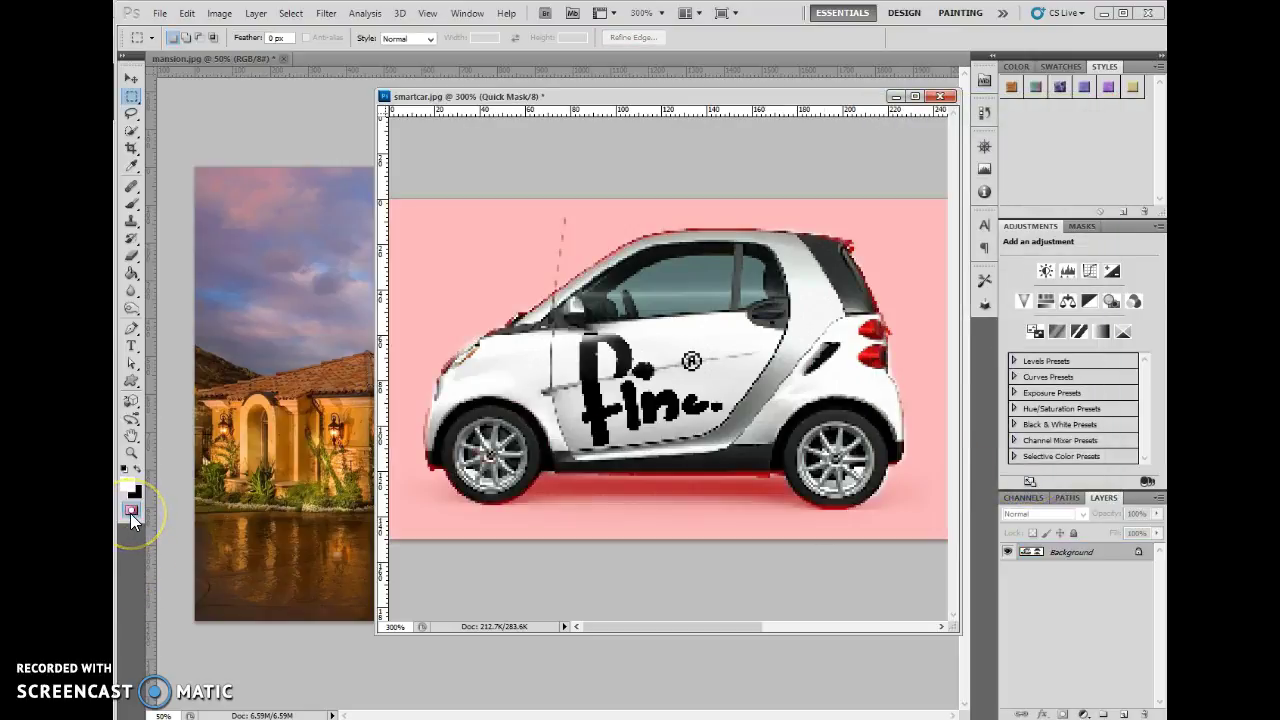
left_click(131, 207)
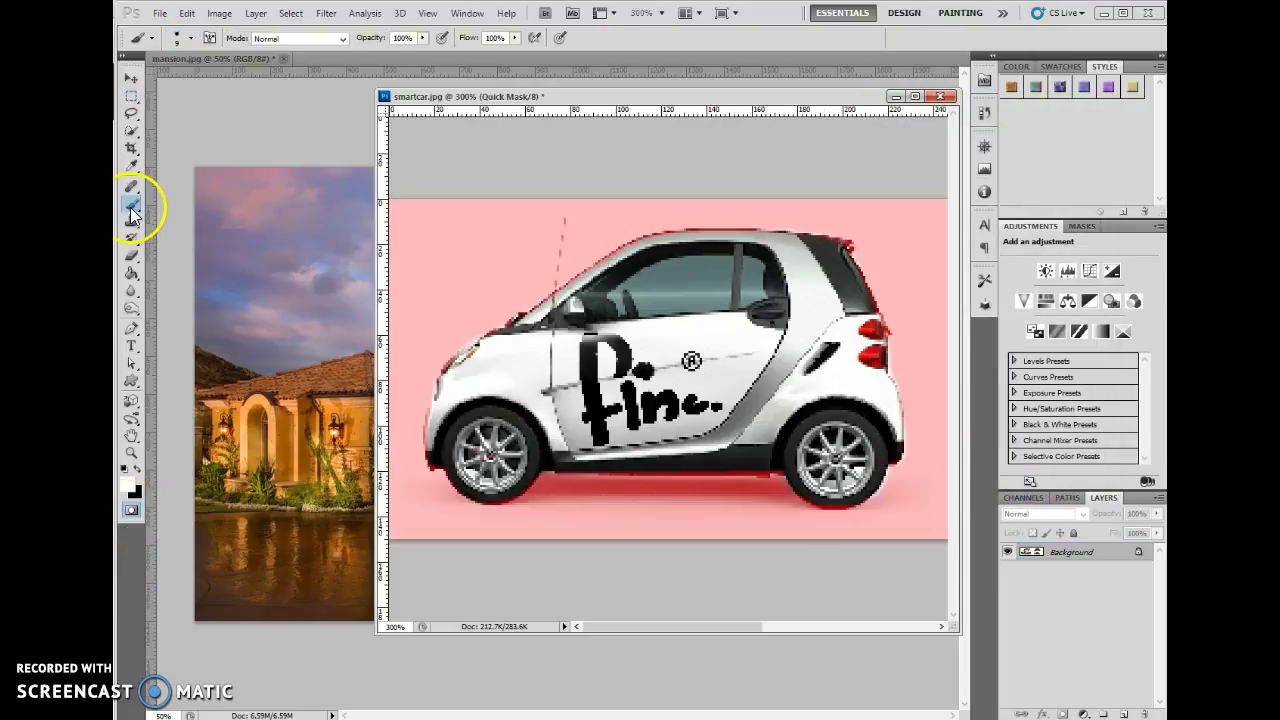
left_click(191, 39)
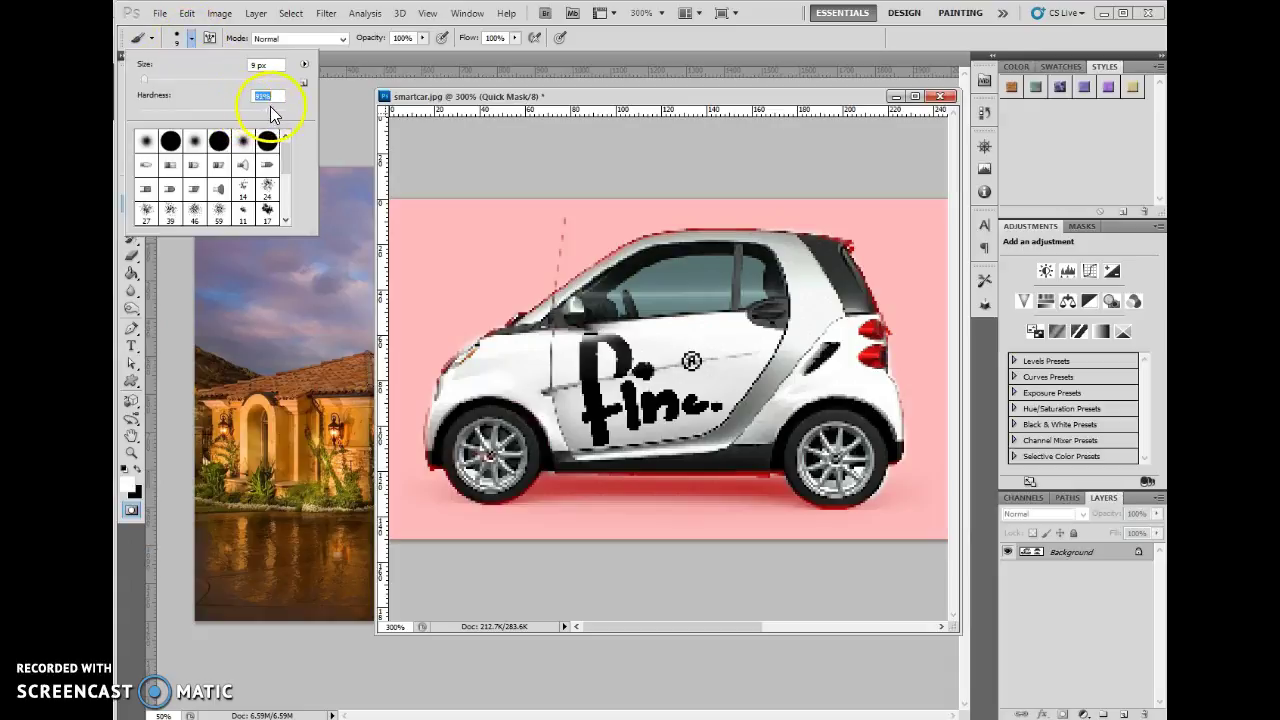
left_click(611, 42)
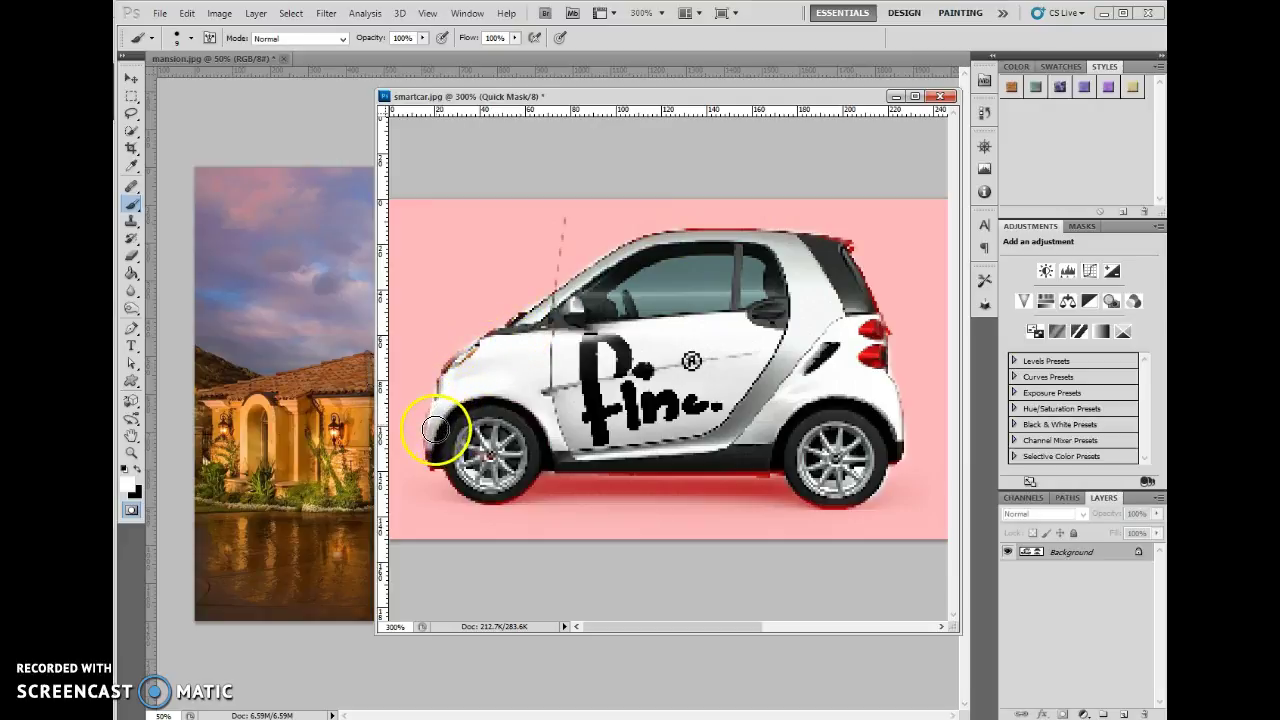
mouse_move(434, 430)
left_mouse_down()
mouse_move(493, 494)
mouse_move(541, 456)
mouse_move(790, 456)
mouse_move(673, 464)
mouse_move(830, 471)
mouse_move(784, 474)
mouse_move(843, 495)
mouse_move(865, 478)
mouse_move(841, 500)
mouse_move(810, 477)
mouse_move(891, 451)
mouse_move(855, 283)
left_mouse_up()
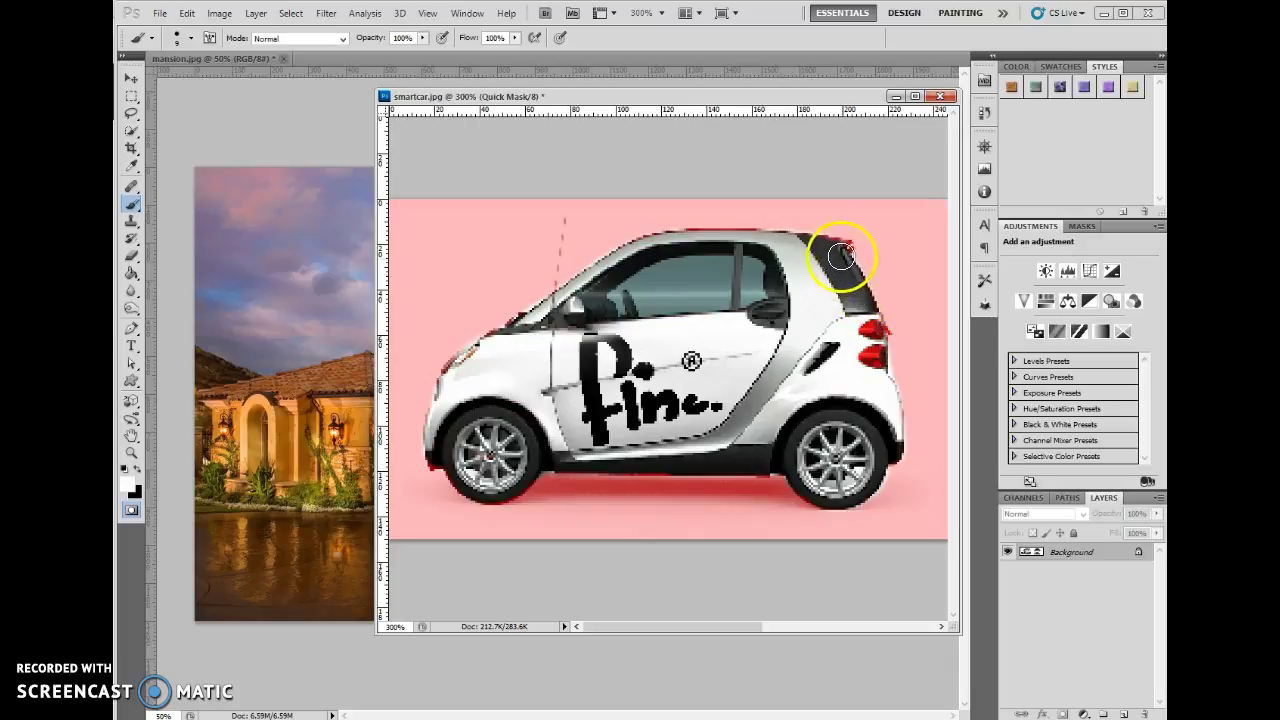
Touch up the mask along the car's roof with white inside and black outside, and exit Quick Mask mode
mouse_move(788, 240)
left_mouse_down()
mouse_move(760, 229)
mouse_move(660, 237)
left_mouse_up()
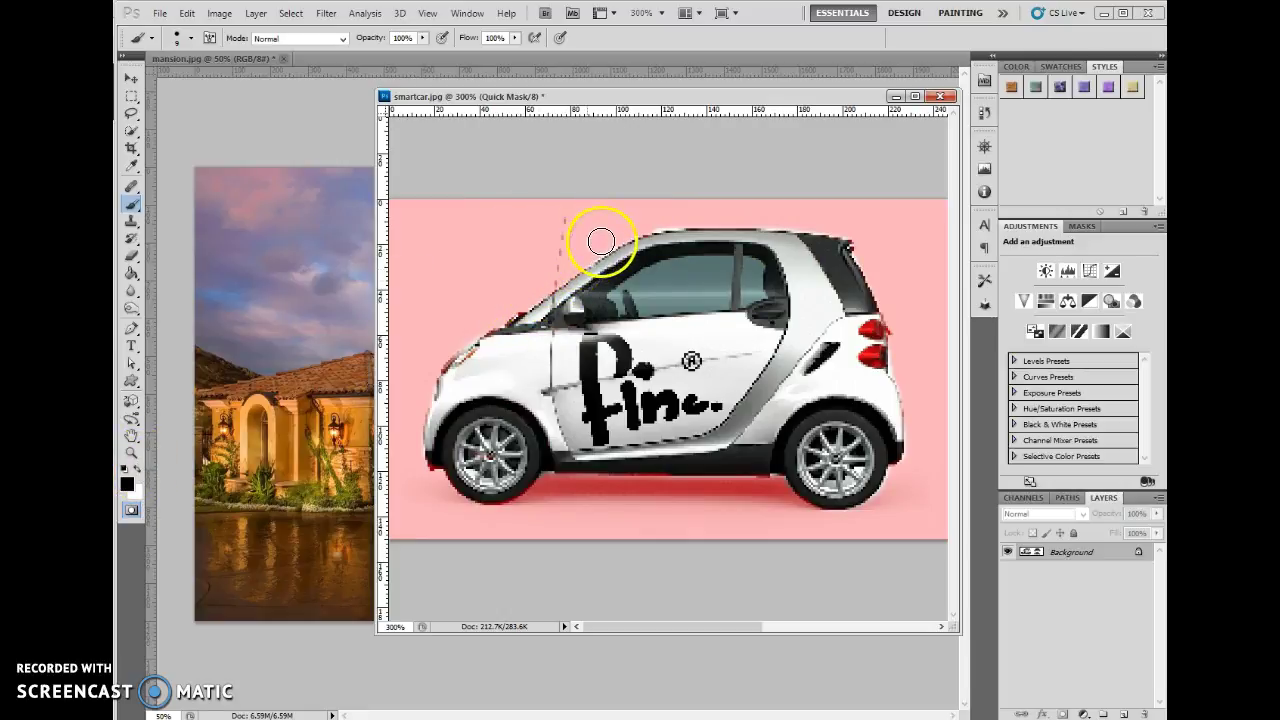
left_click_drag(648, 220, 824, 227)
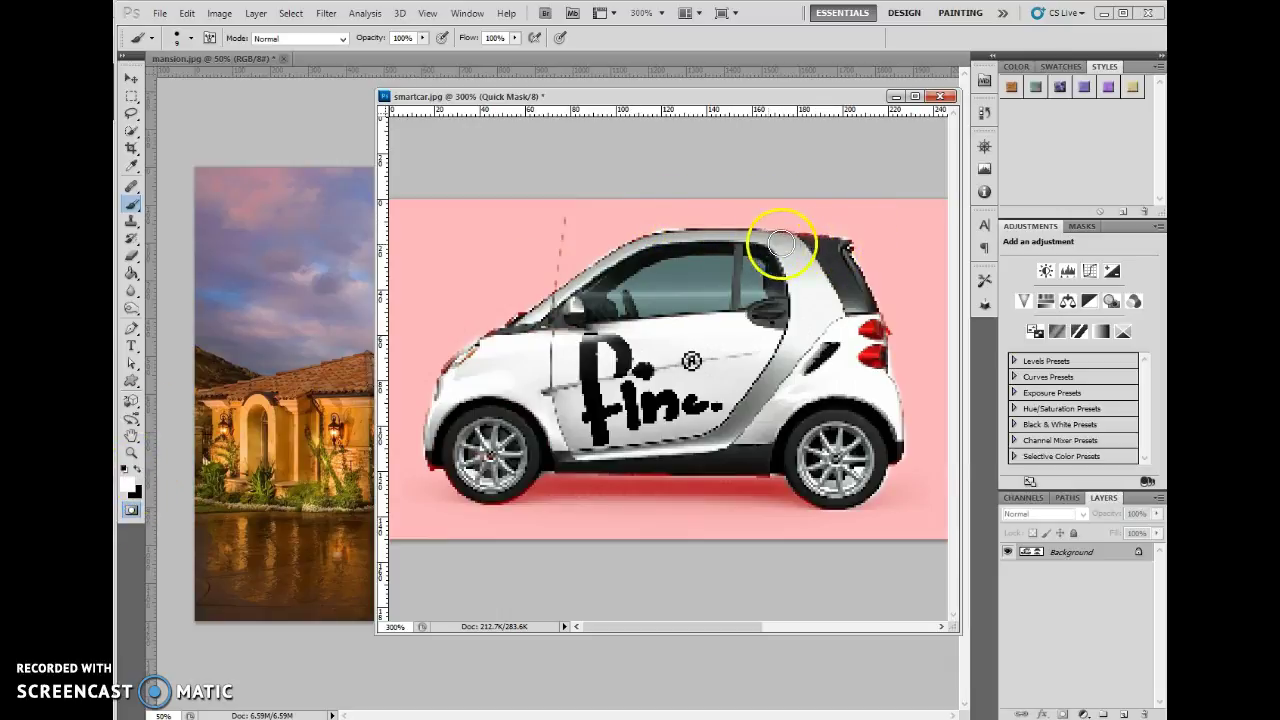
left_click(134, 511)
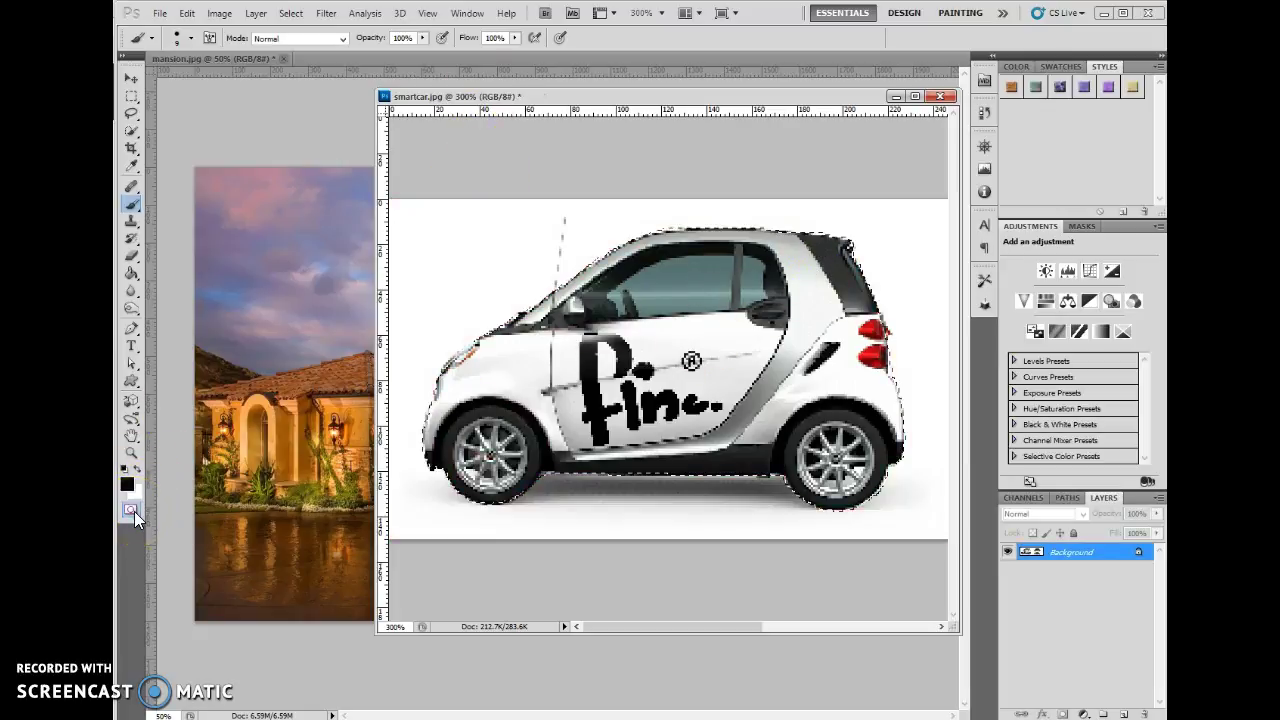
Inspect the selection edge on black in Refine Edge at actual pixels and zoomed in around the rear wheel, and cancel
left_click(130, 133)
left_click(459, 40)
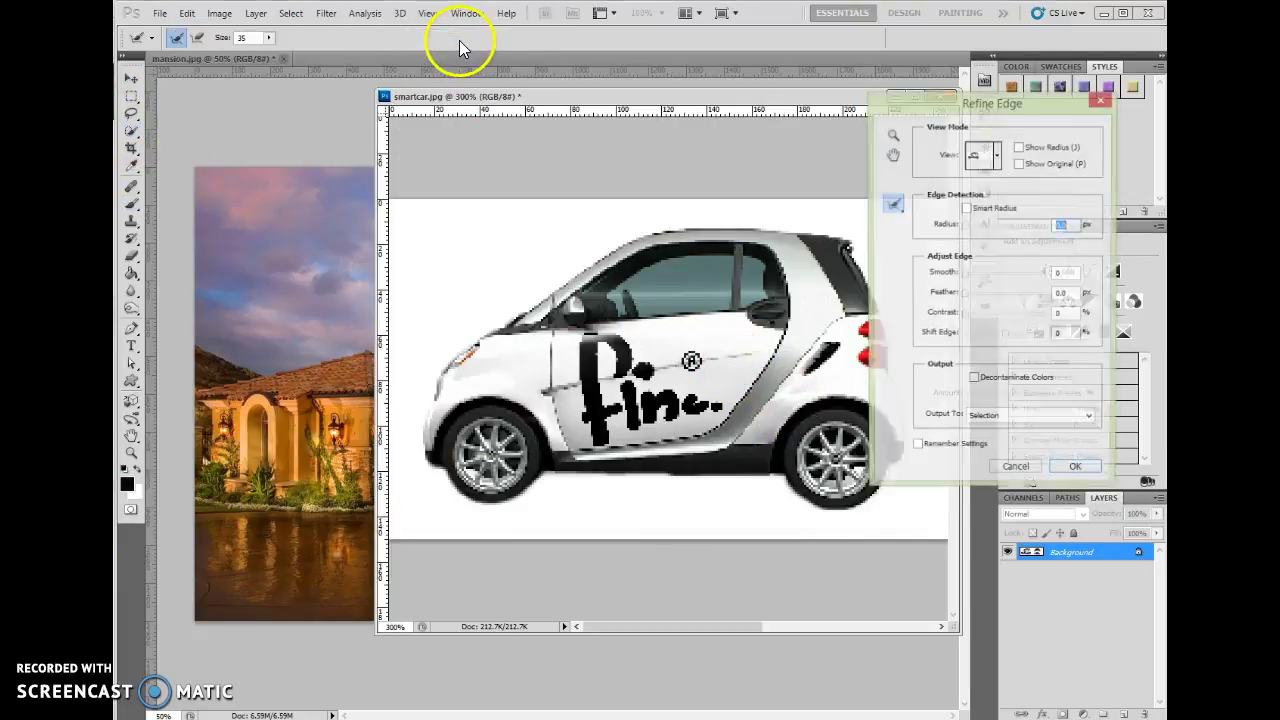
left_click_drag(1054, 120, 993, 177)
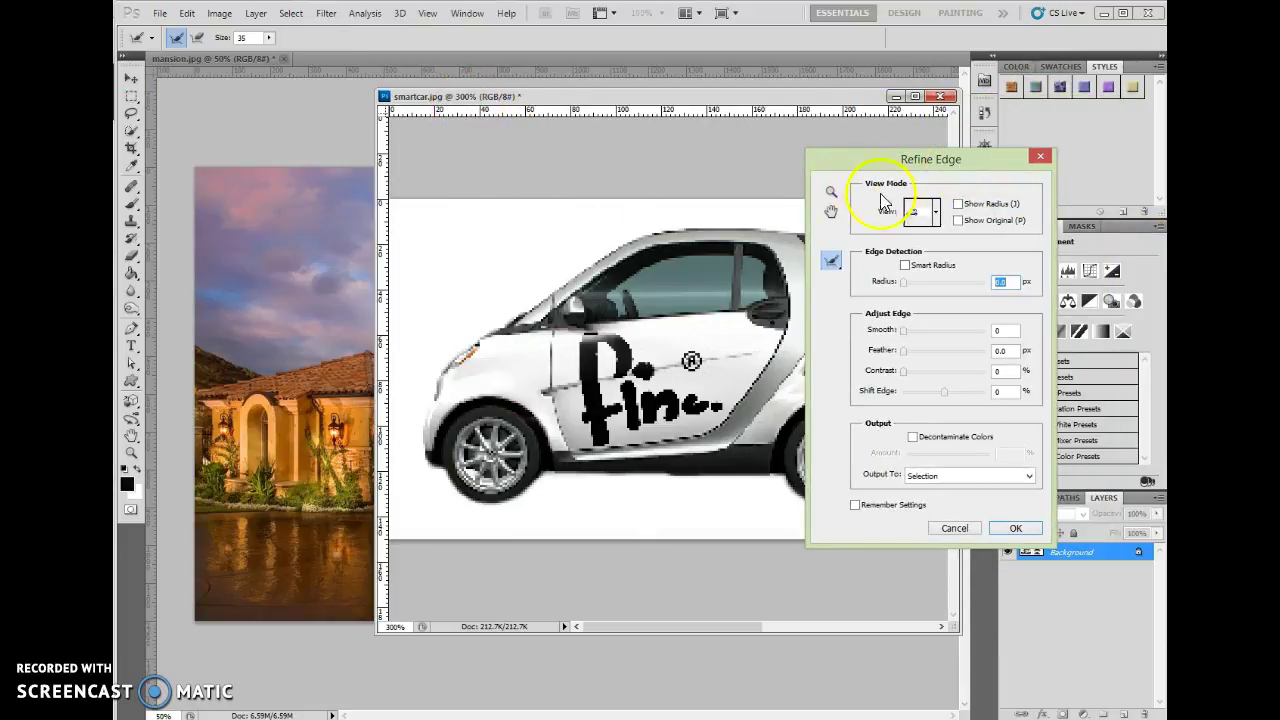
left_click(832, 193)
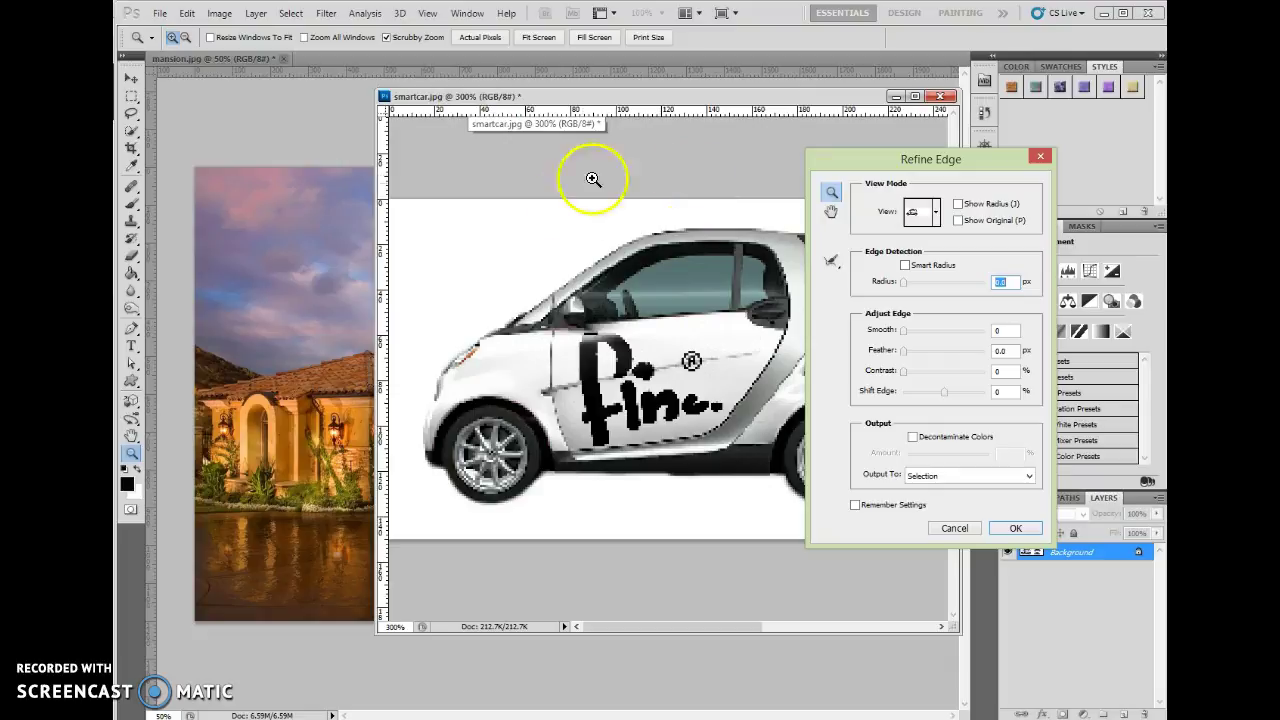
left_click(473, 40)
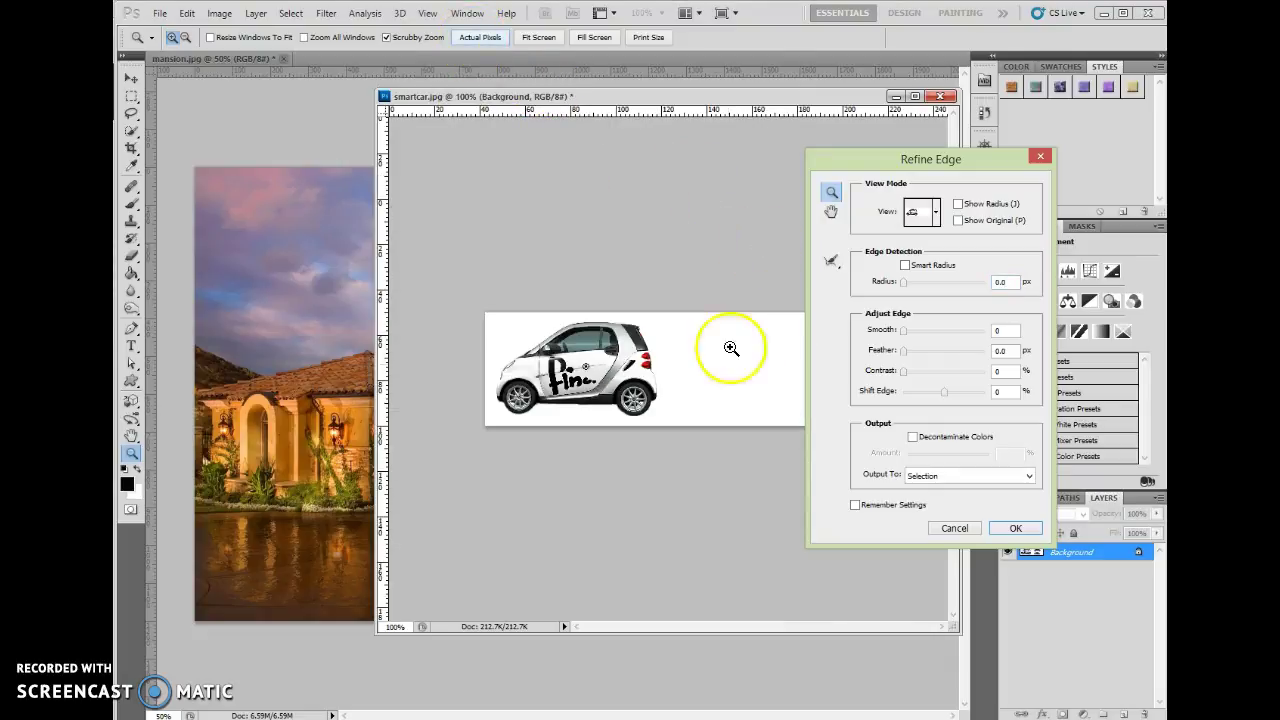
left_click(938, 218)
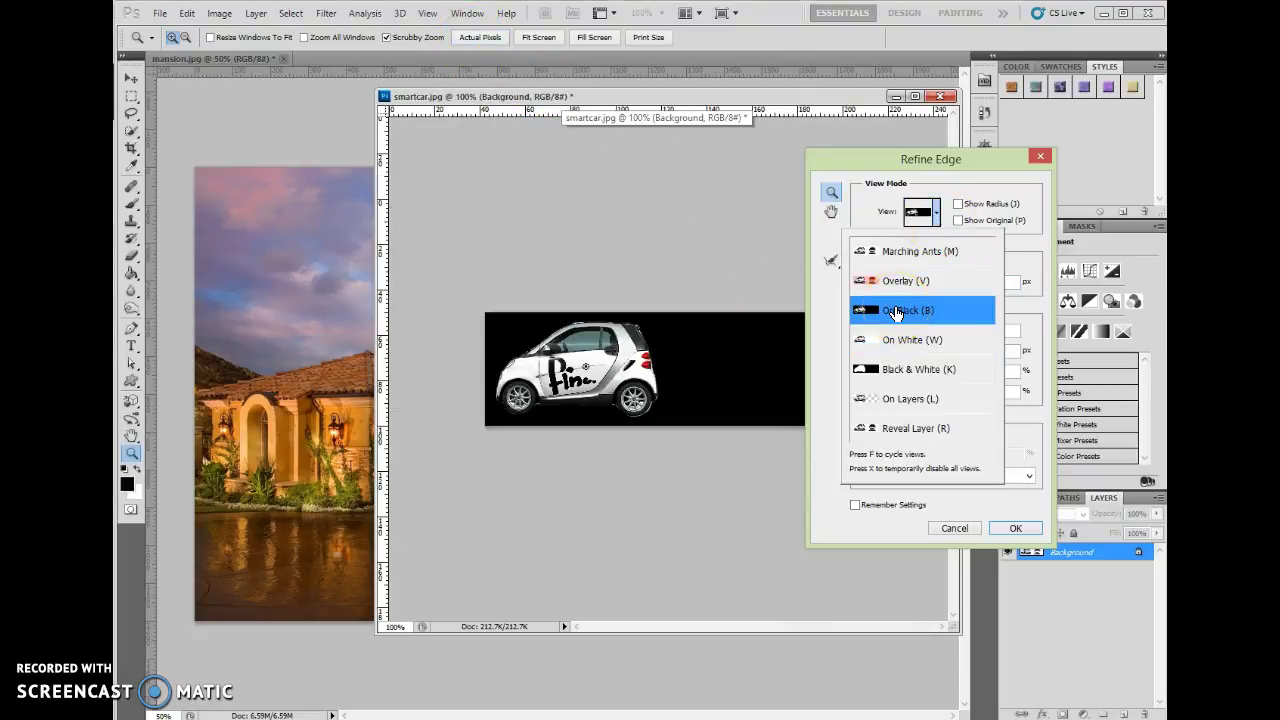
left_click(623, 428)
left_click(593, 482)
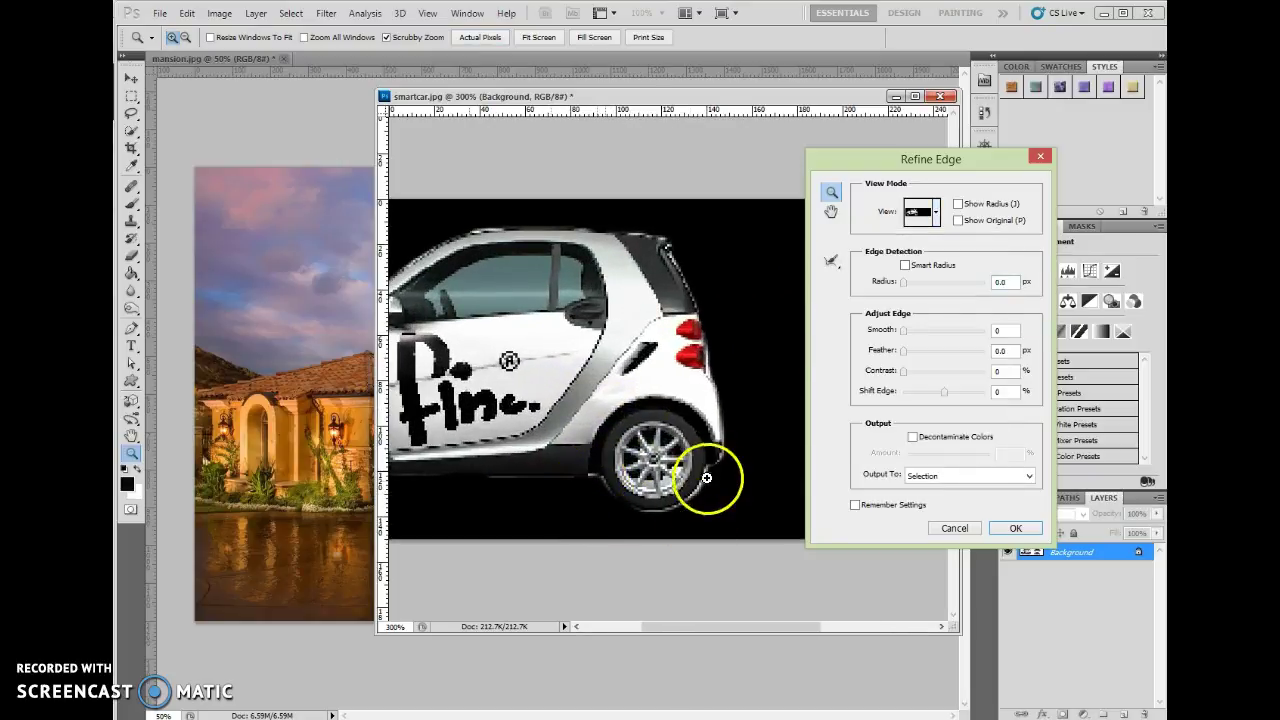
left_click(955, 529)
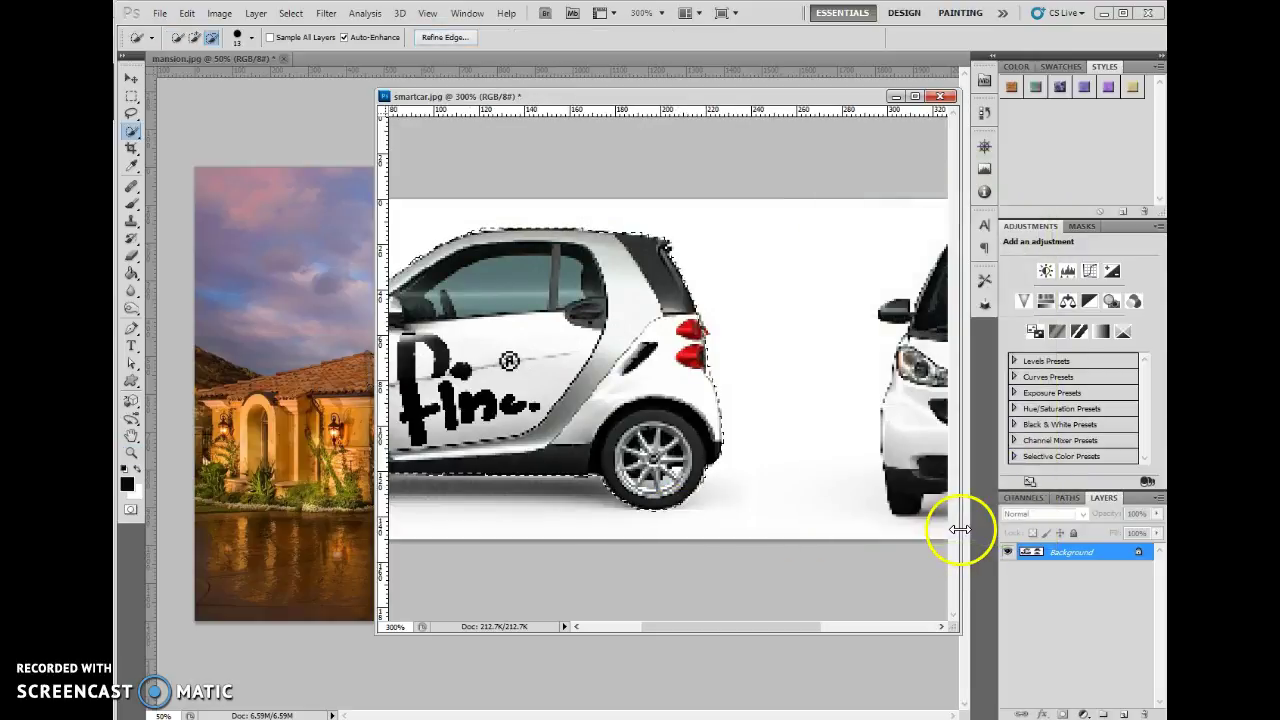
Correct the mask along the car's underside and rear wheel with black and white in Quick Mask mode, and return to the selection
left_click(131, 510)
key("x")
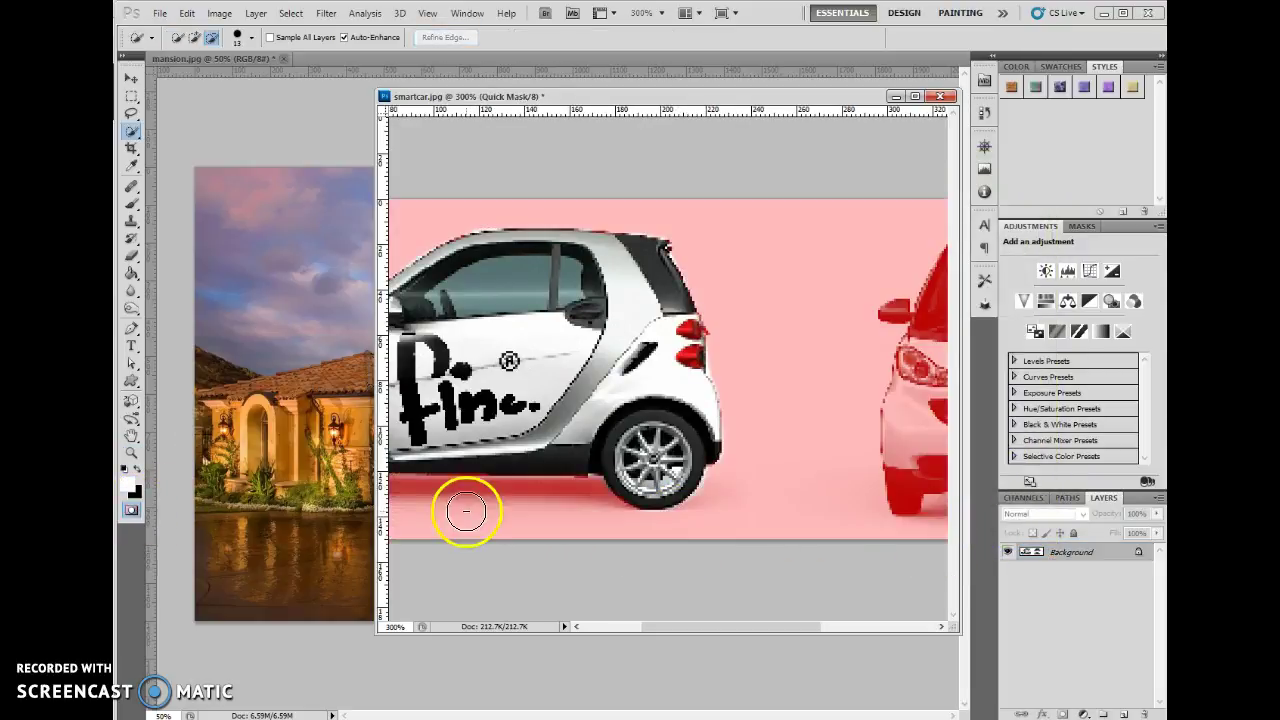
left_click(139, 204)
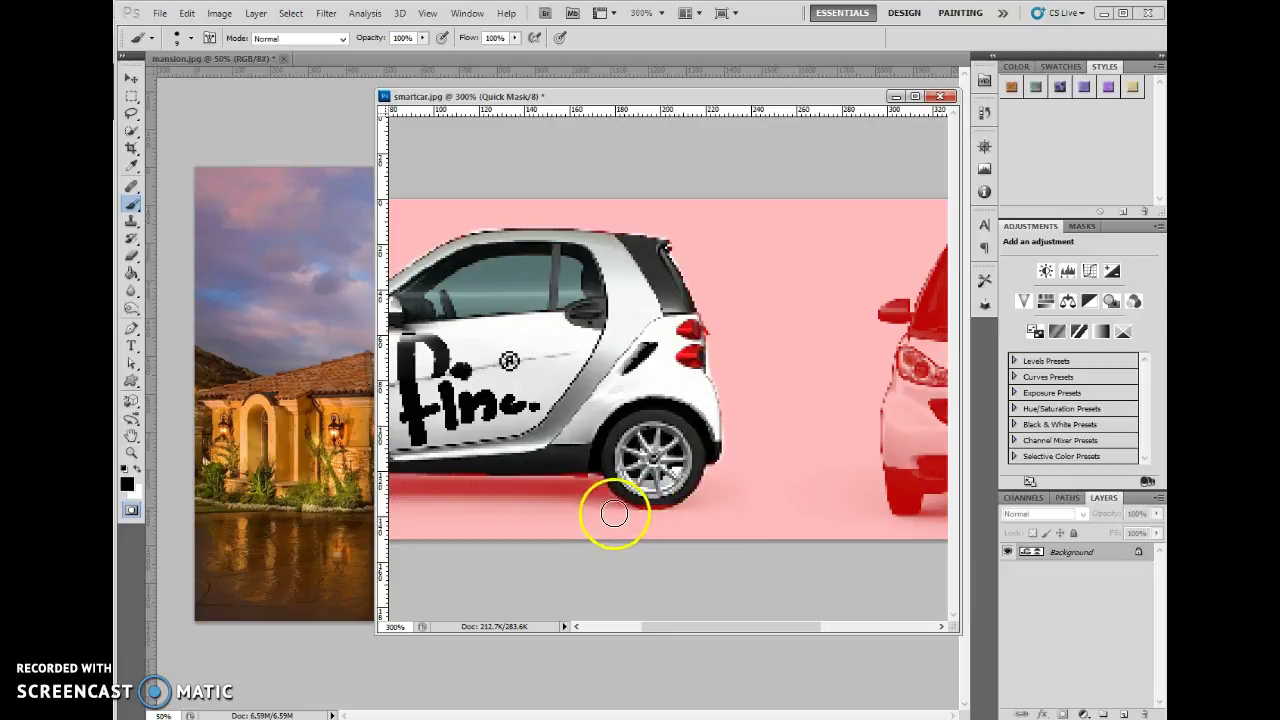
left_click(136, 468)
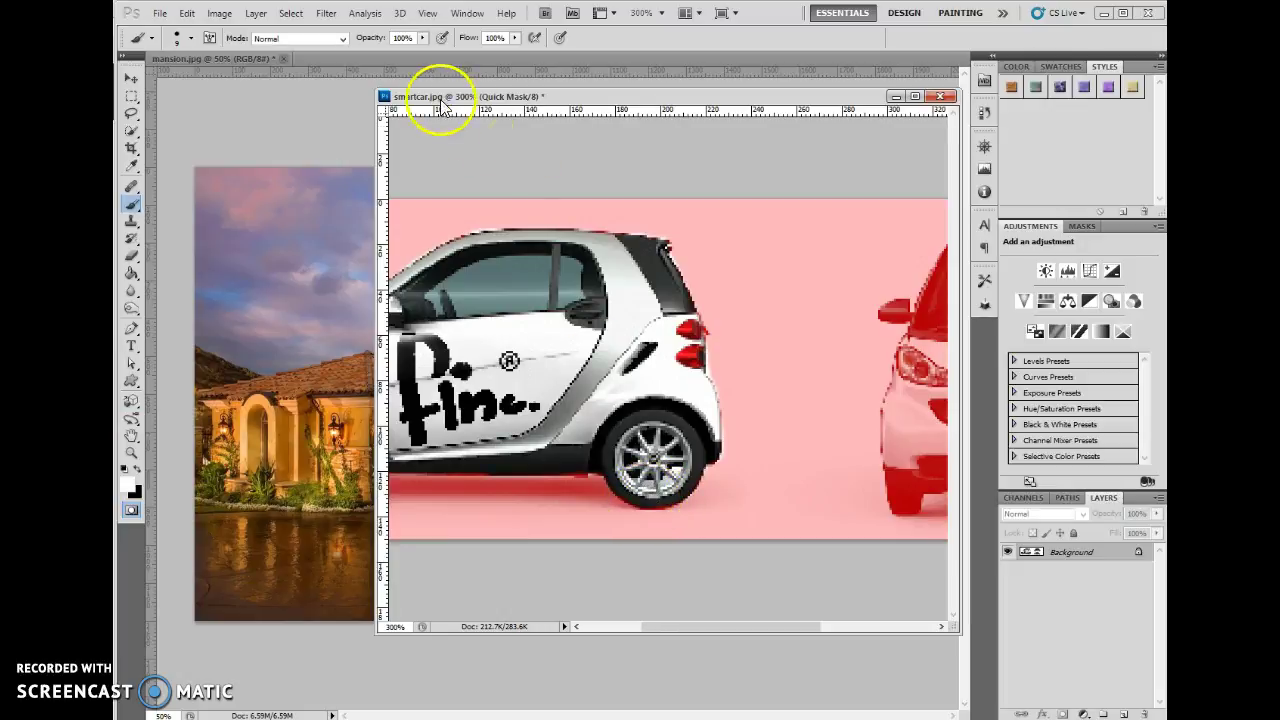
left_click(128, 512)
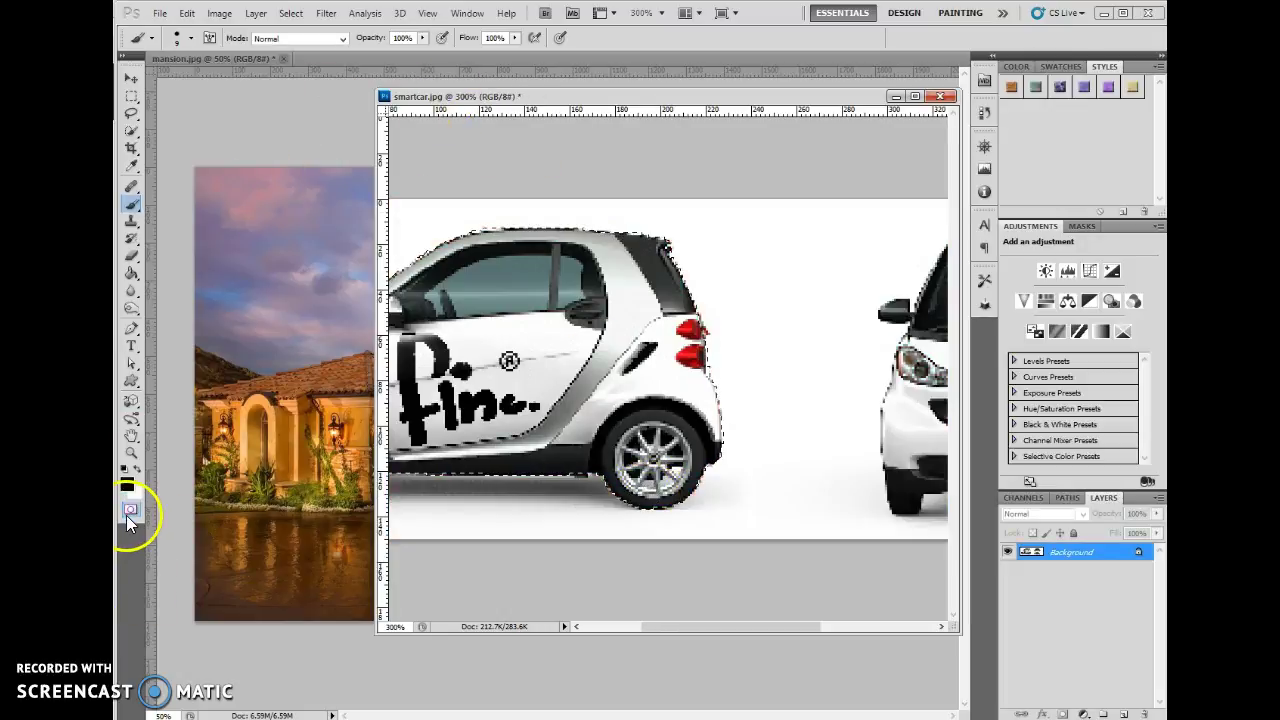
Check the corrected car selection on black in Refine Edge and close the dialog
left_click(131, 131)
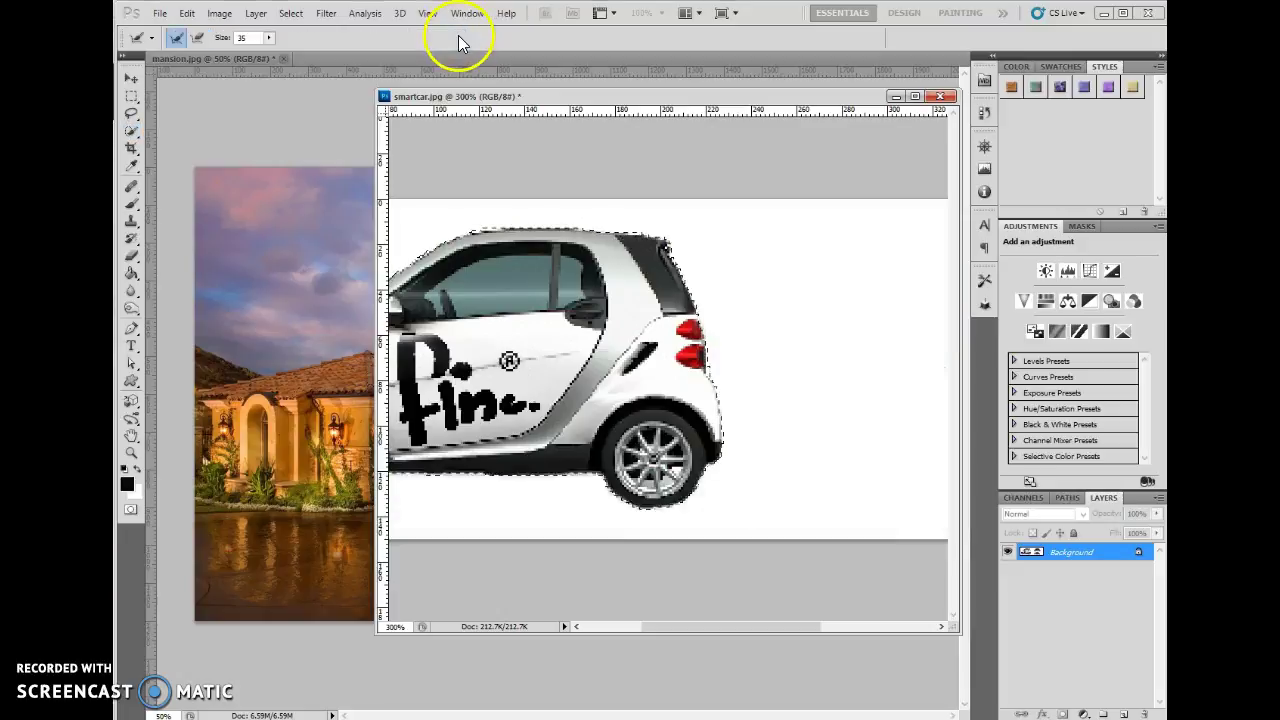
left_click(457, 36)
left_click(937, 212)
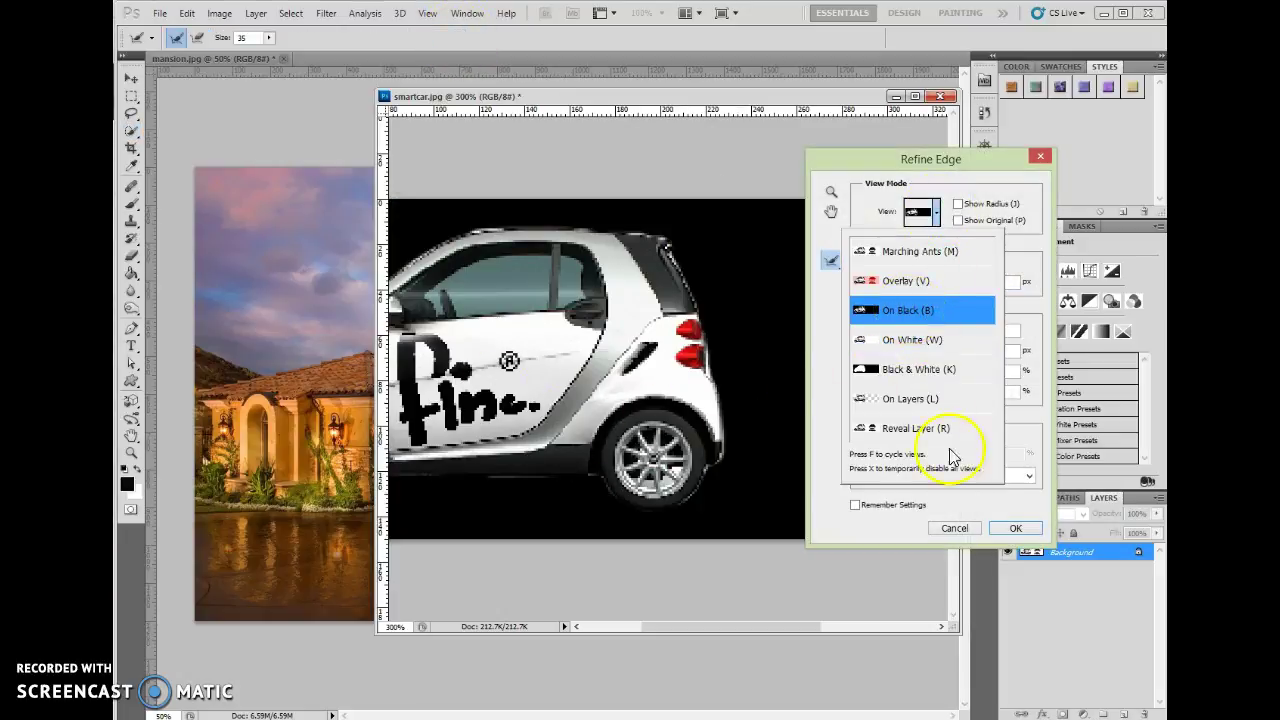
left_click(968, 530)
left_click(1013, 529)
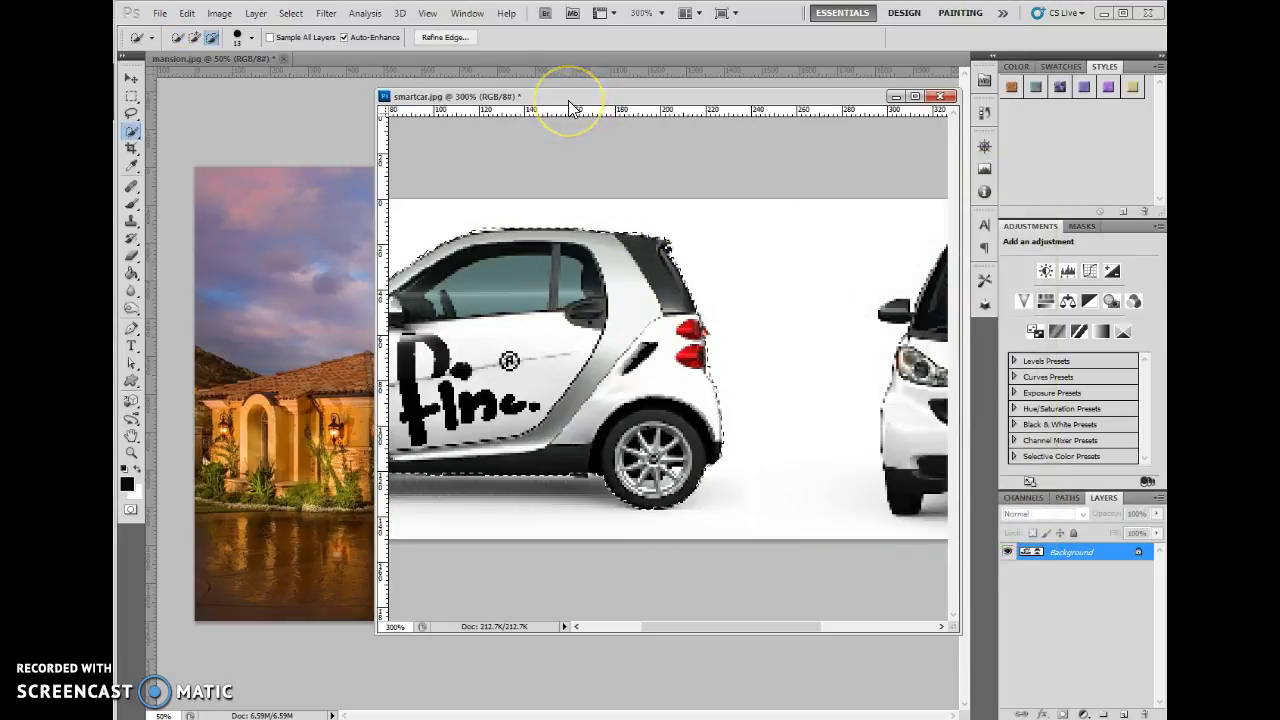
Move the selected car onto the driveway in front of the arched entry in mansion.jpg, and close smartcar.jpg
left_click(131, 78)
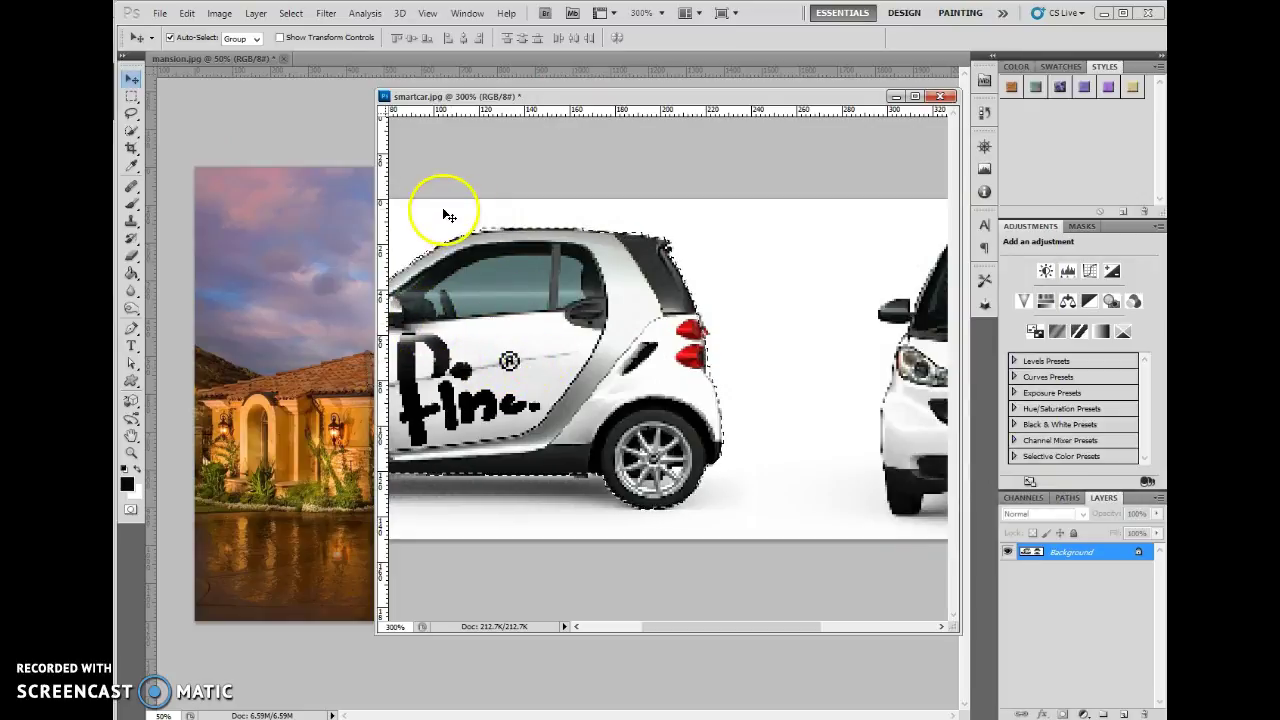
left_click_drag(543, 366, 275, 510)
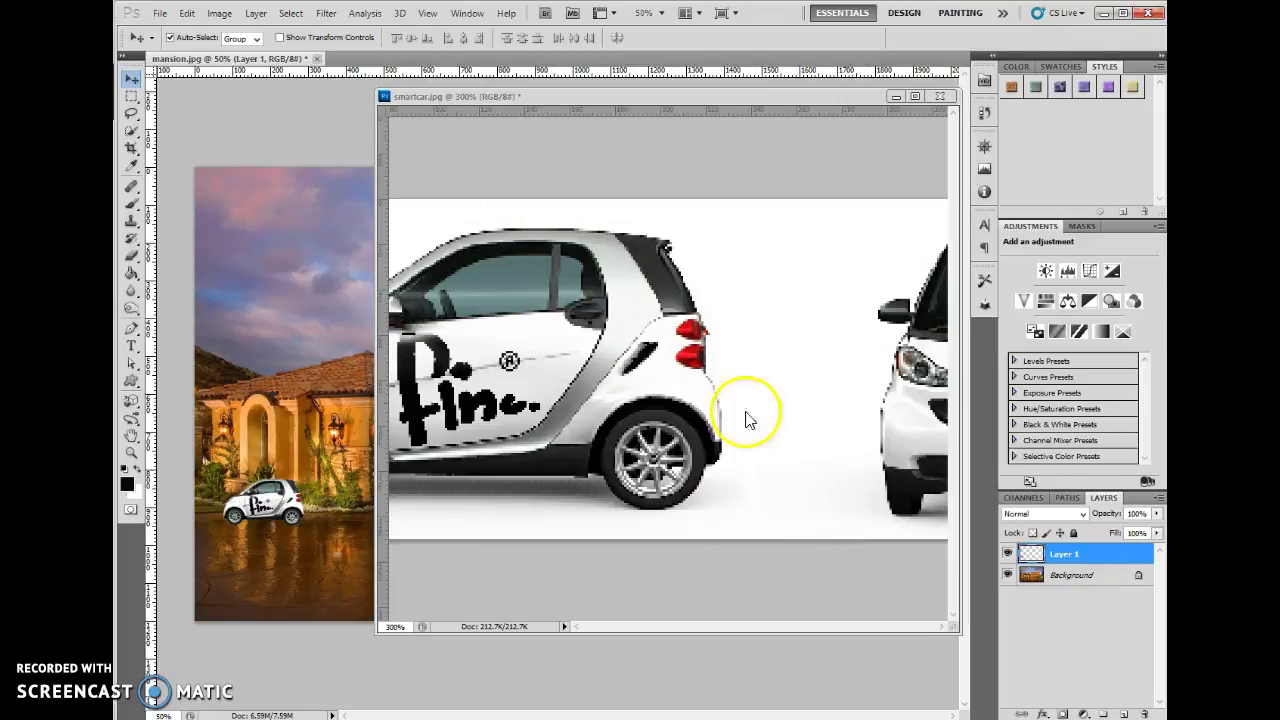
left_click_drag(605, 100, 478, 116)
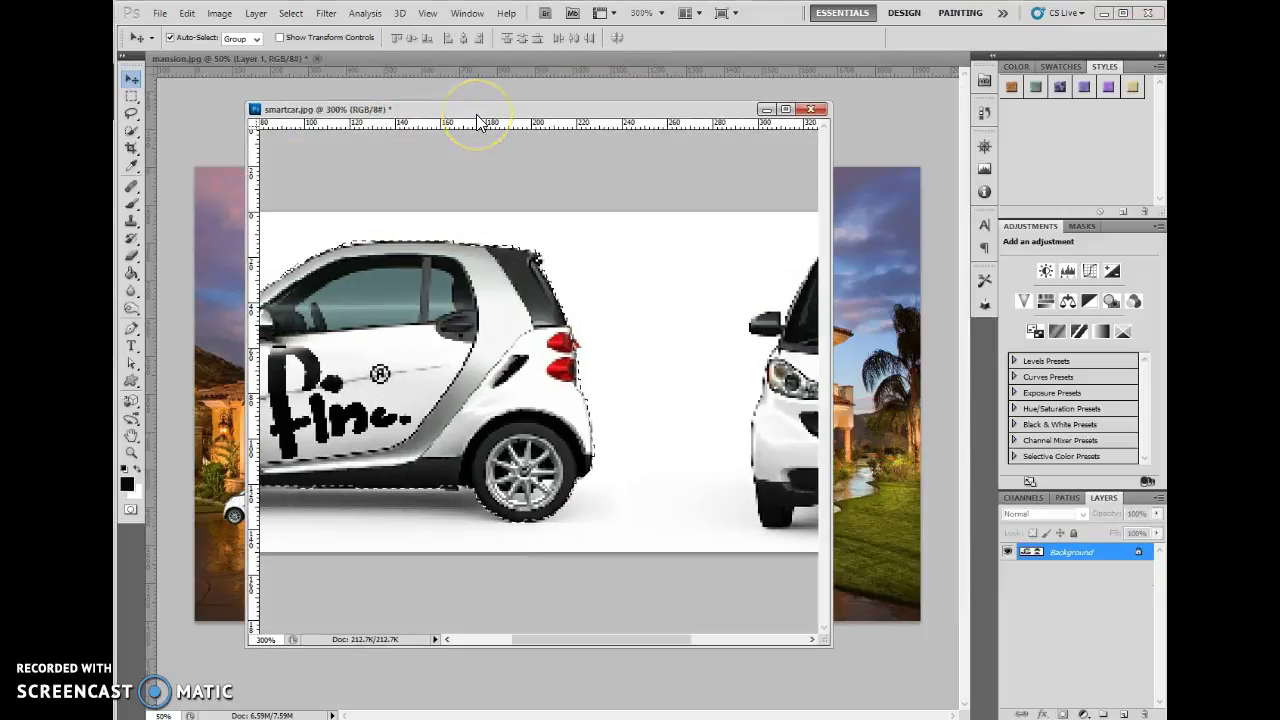
left_click(814, 109)
left_click(644, 283)
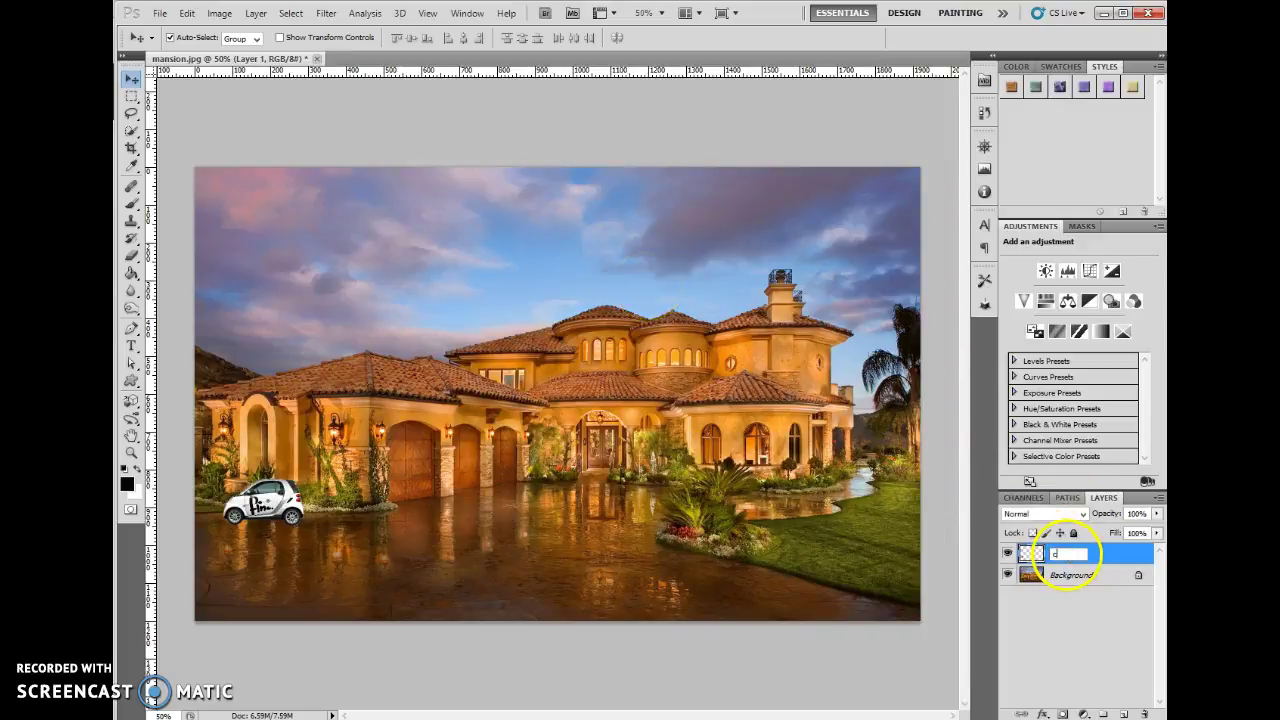
Name the smart car's layer "car"
key("Return")
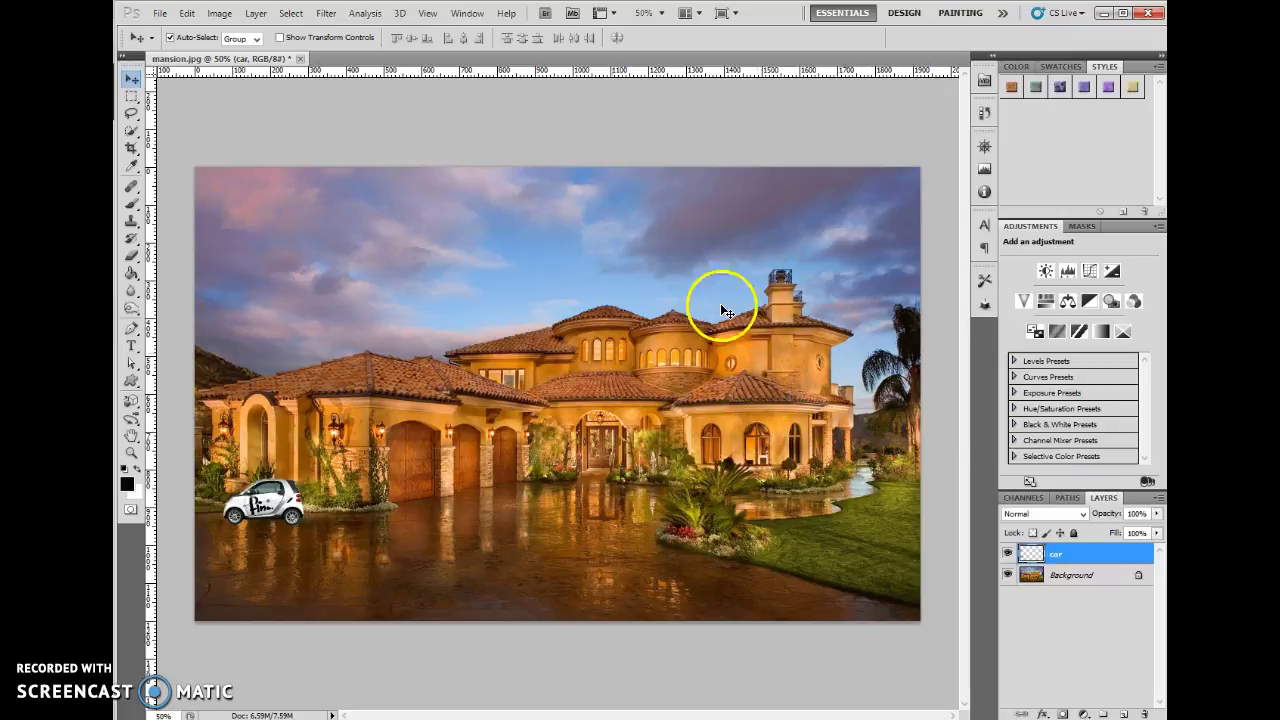
Make the Background layer active and enter Quick Mask mode with the Brush tool, zoomed in on the large chimney
left_click(131, 452)
left_click_drag(790, 314, 849, 249)
scroll(866, 371, "up", 3)
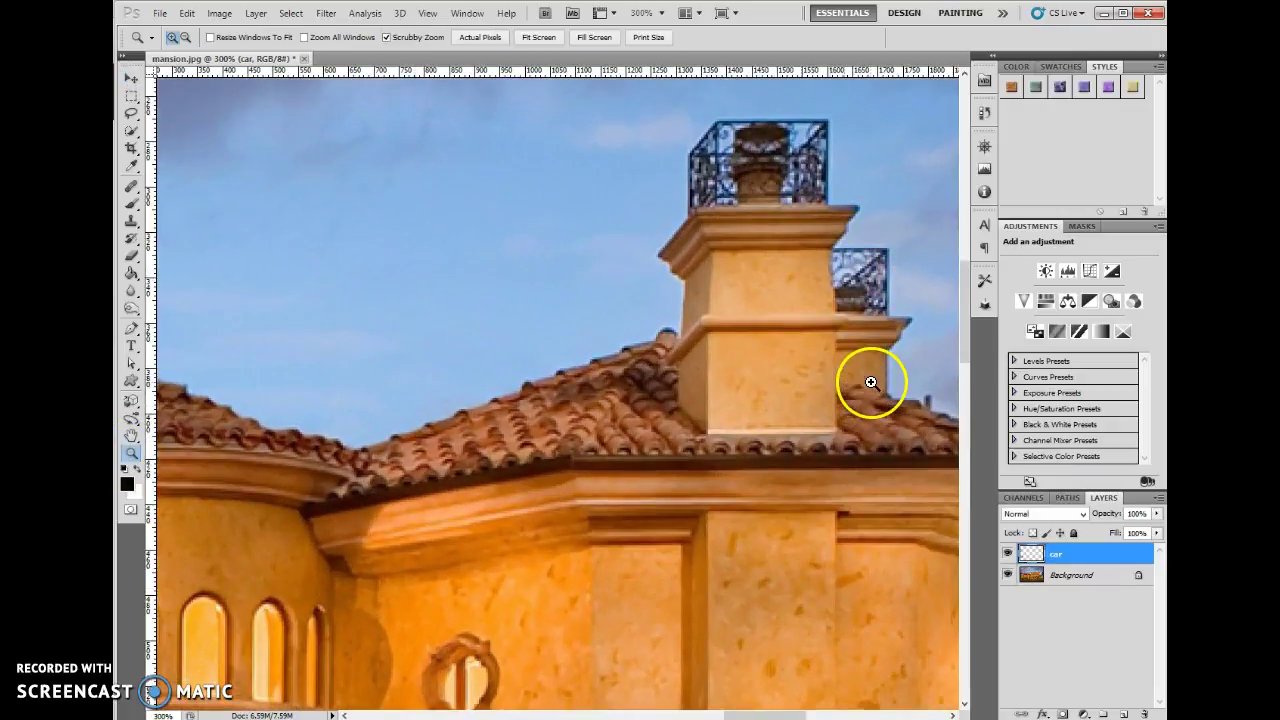
left_click(1055, 584)
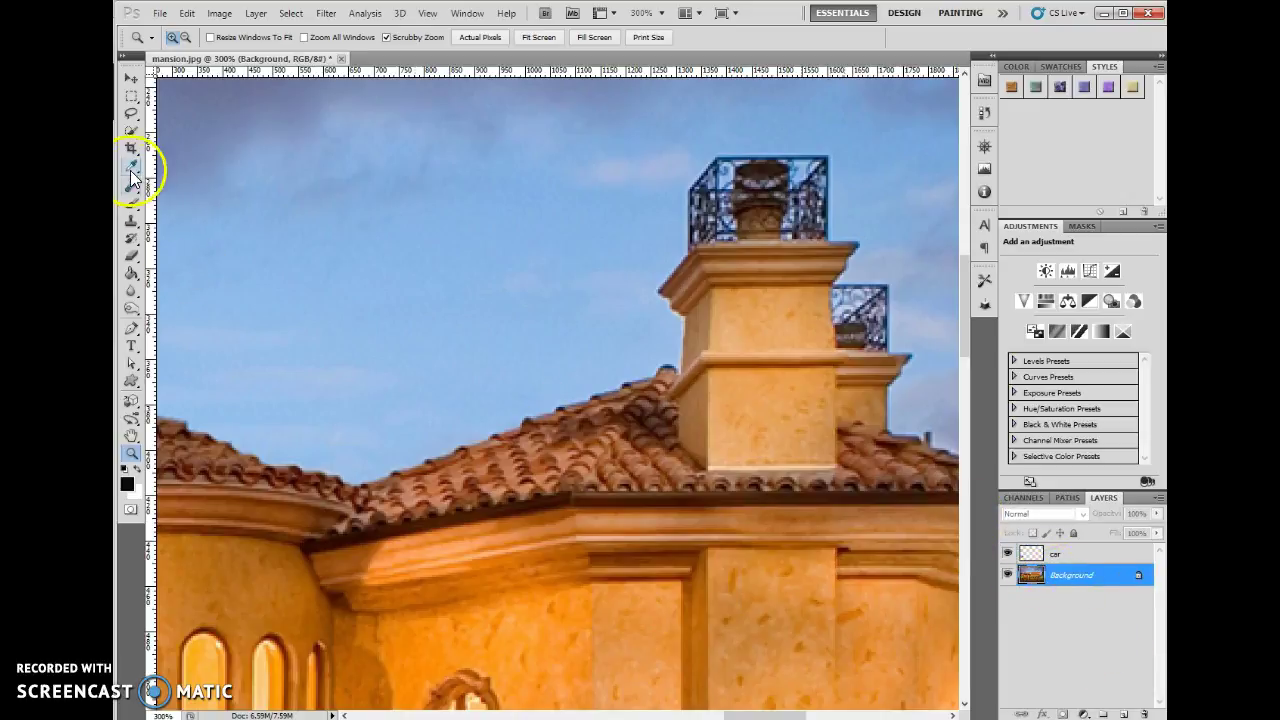
left_click(133, 205)
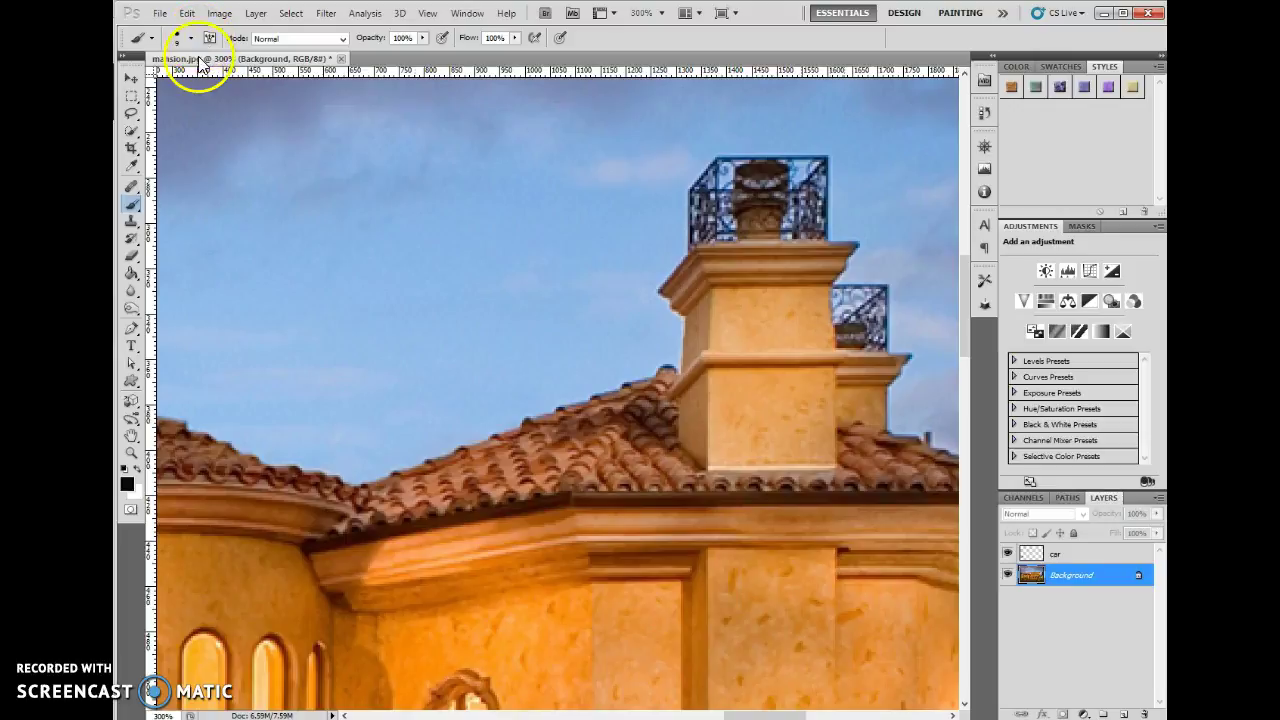
left_click(132, 510)
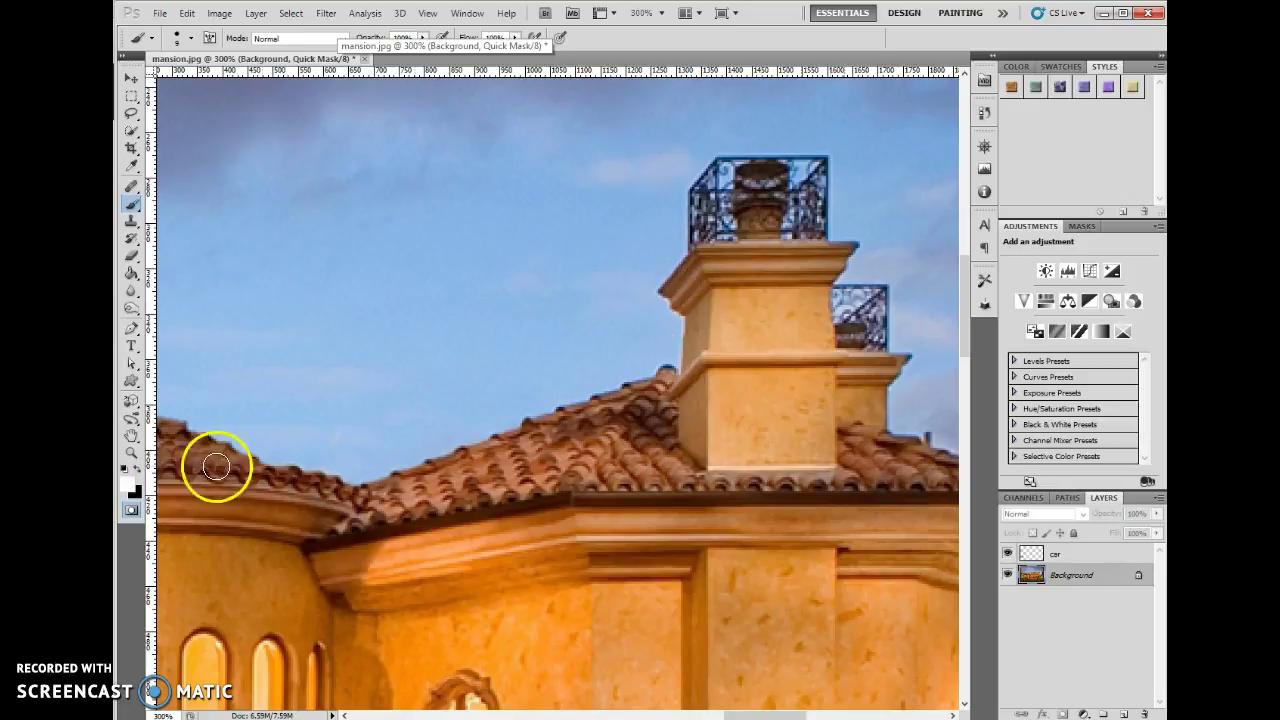
Paint the mask over the large front chimney and its iron cage, using smaller brushes along the edges, and turn it into a selection
mouse_move(718, 248)
left_mouse_down()
mouse_move(717, 431)
mouse_move(706, 435)
mouse_move(680, 406)
mouse_move(694, 346)
mouse_move(691, 303)
mouse_move(672, 289)
mouse_move(694, 283)
mouse_move(706, 257)
mouse_move(687, 277)
mouse_move(720, 263)
mouse_move(700, 200)
mouse_move(727, 170)
mouse_move(809, 163)
mouse_move(803, 271)
mouse_move(737, 178)
mouse_move(808, 190)
mouse_move(743, 251)
mouse_move(793, 245)
mouse_move(800, 289)
mouse_move(754, 260)
mouse_move(727, 375)
mouse_move(746, 414)
mouse_move(800, 249)
mouse_move(797, 434)
mouse_move(746, 431)
mouse_move(767, 433)
left_mouse_up()
key("bracketright")
key("bracketright")
key("bracketright")
key("bracketleft")
key("bracketleft")
key("bracketleft")
key("bracketleft")
key("bracketleft")
key("bracketleft")
key("bracketleft")
mouse_move(828, 435)
left_mouse_down()
mouse_move(828, 461)
mouse_move(797, 467)
mouse_move(717, 449)
left_mouse_up()
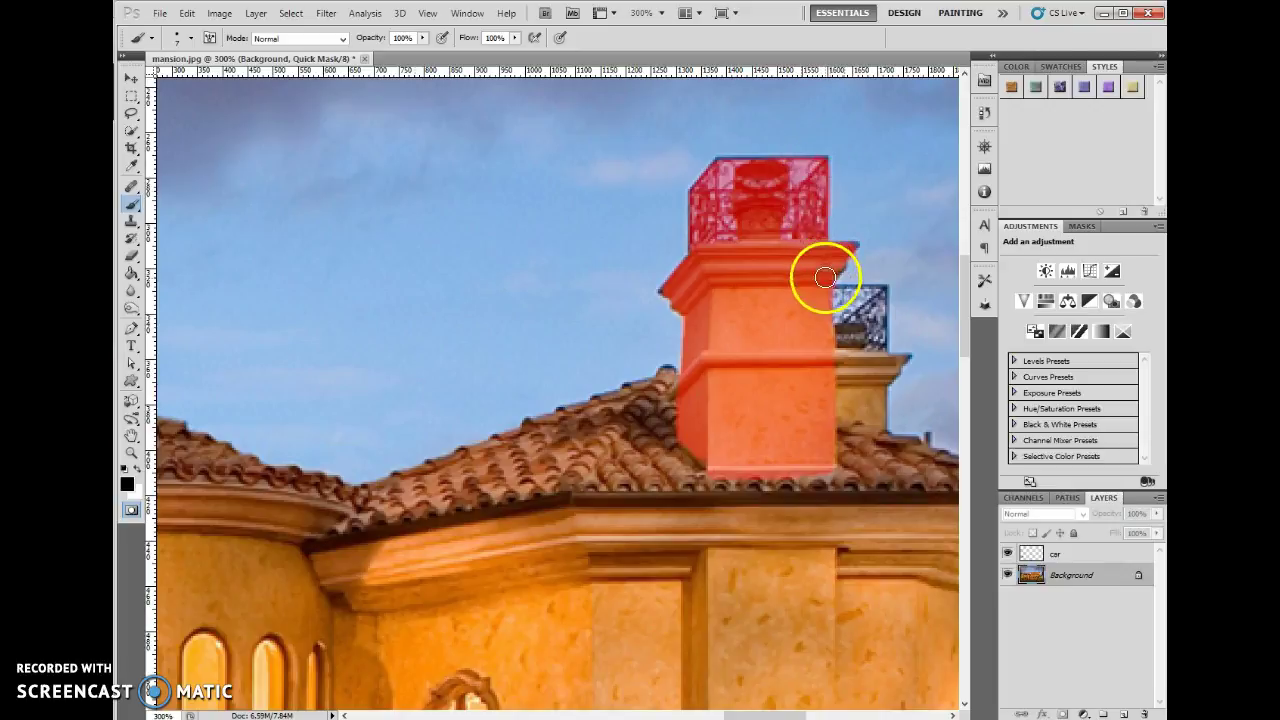
mouse_move(846, 250)
left_mouse_down()
mouse_move(823, 160)
mouse_move(737, 160)
mouse_move(722, 162)
mouse_move(689, 301)
mouse_move(663, 291)
mouse_move(725, 243)
left_mouse_up()
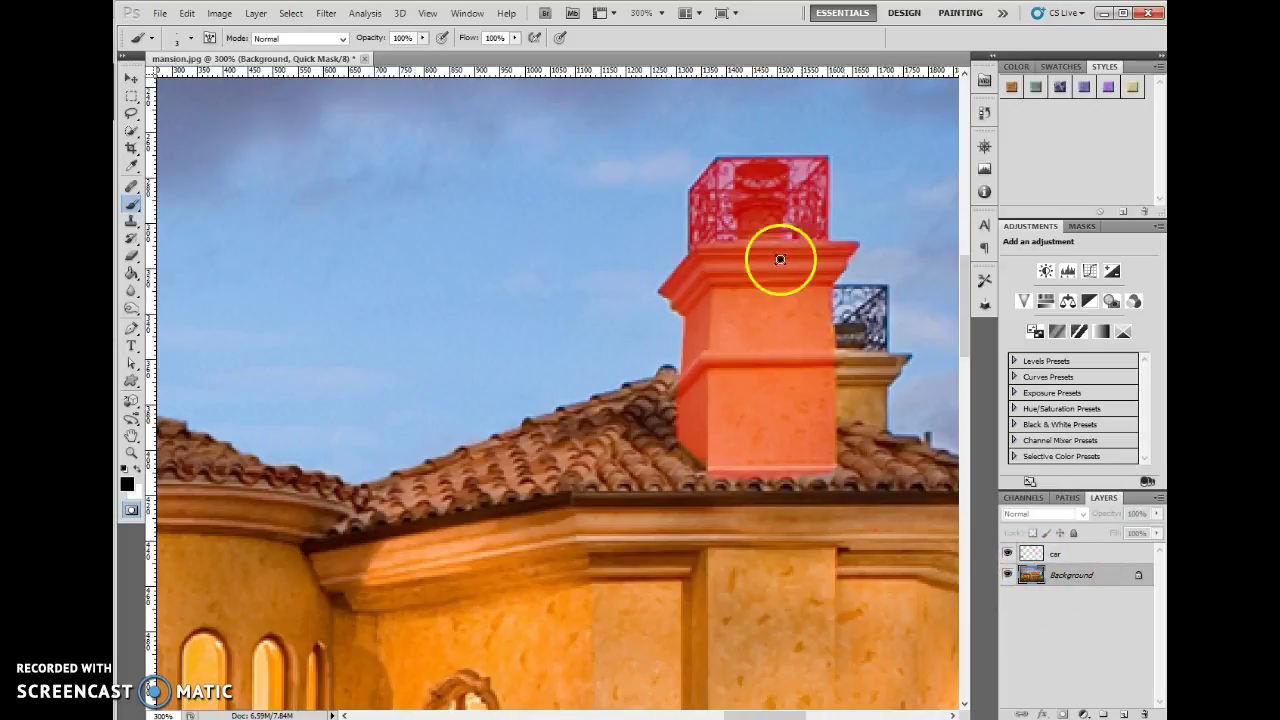
left_click(129, 512)
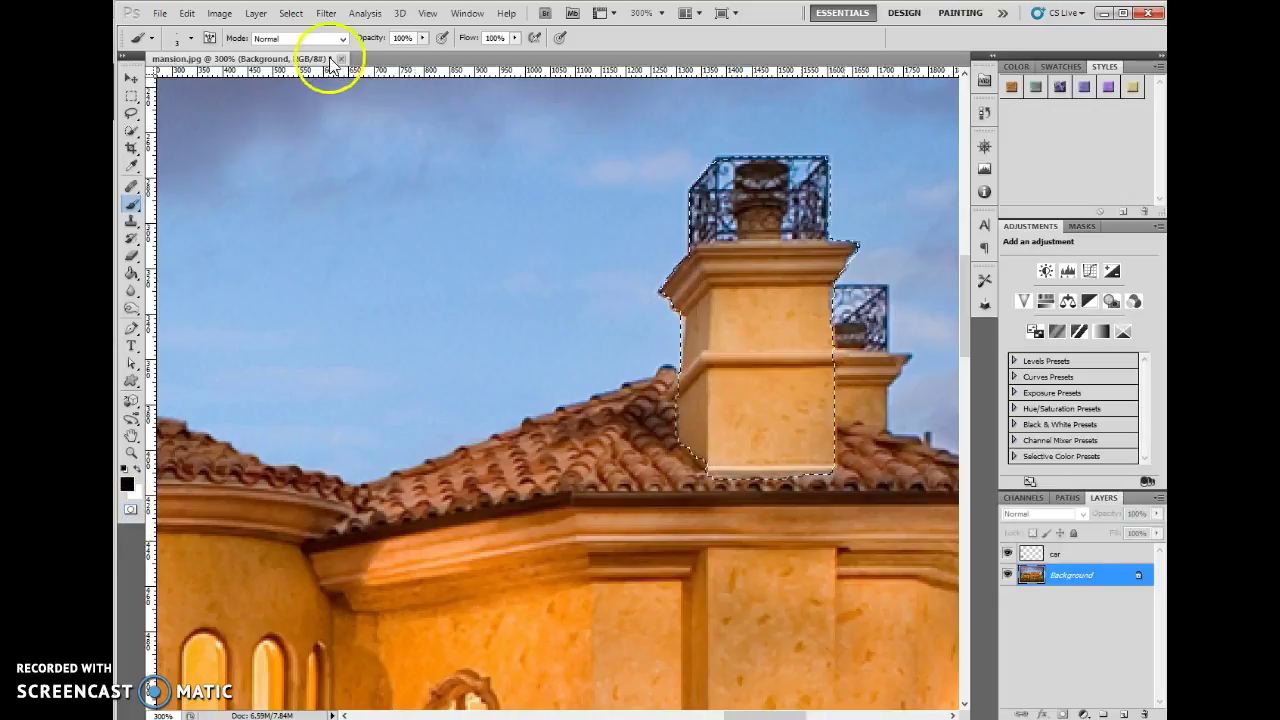
Check the chimney selection on black in Refine Edge, cancel, and invert the selection
left_click(129, 135)
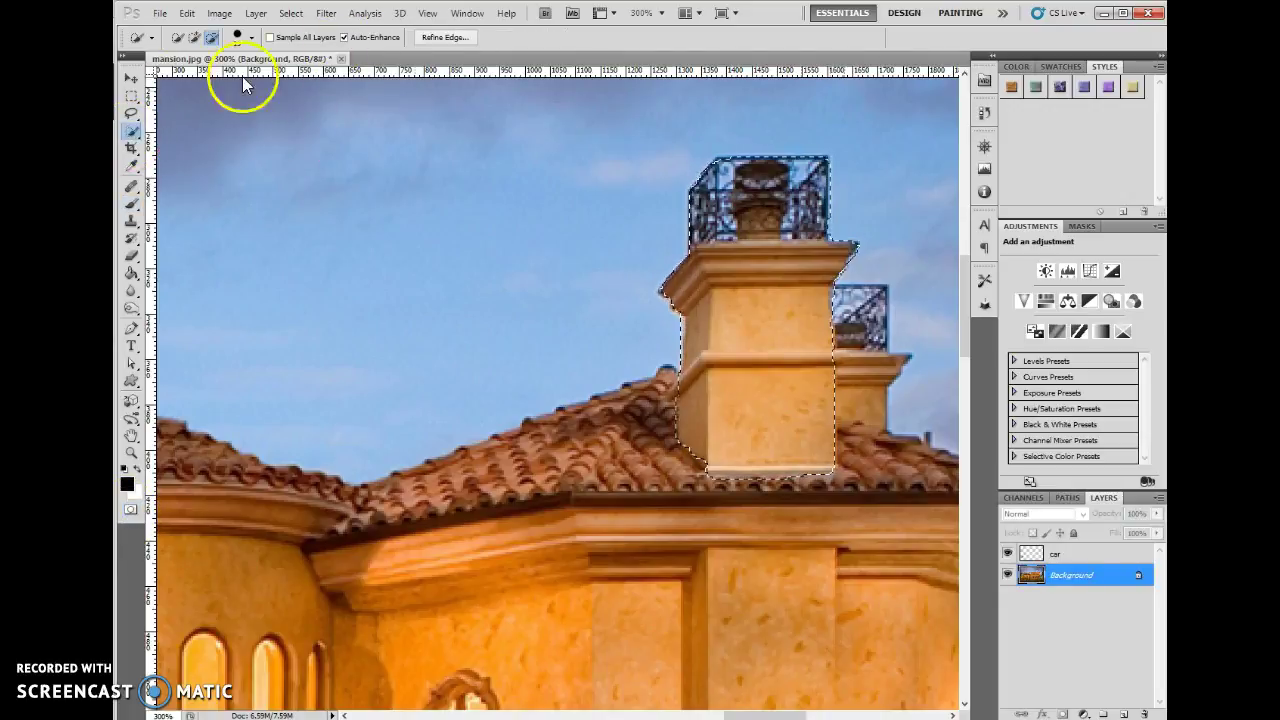
left_click(457, 40)
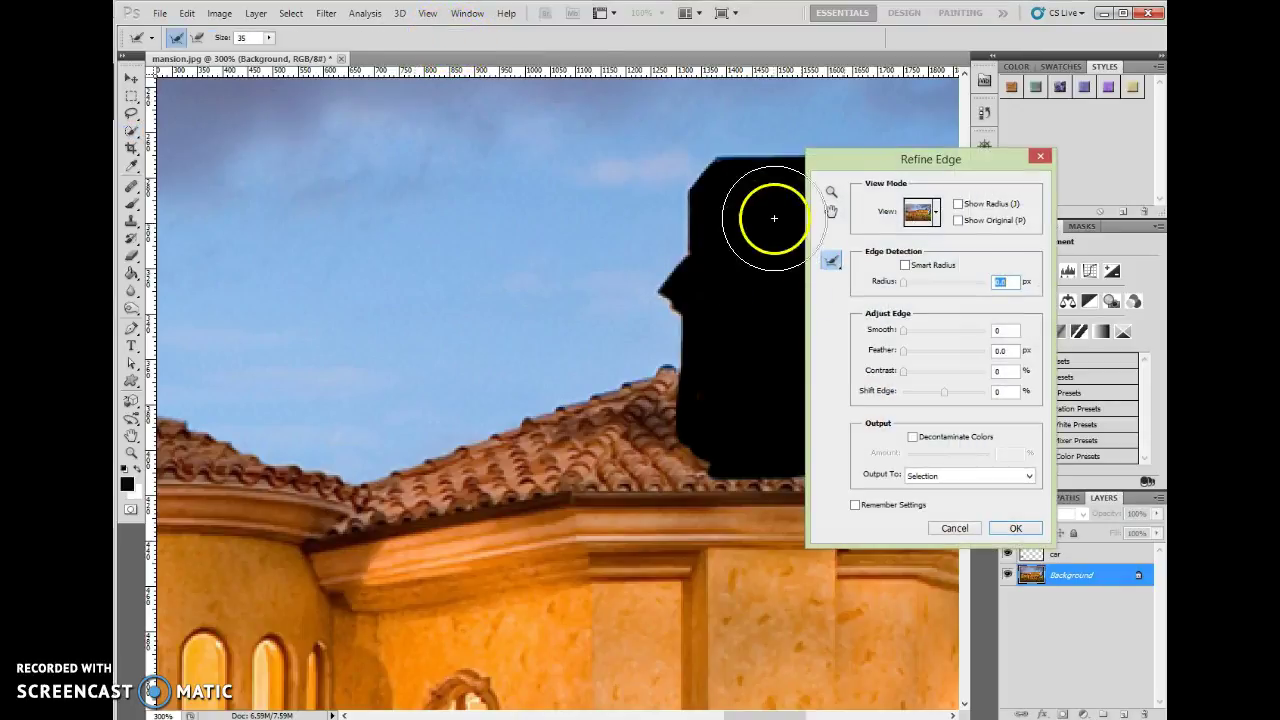
left_click(955, 528)
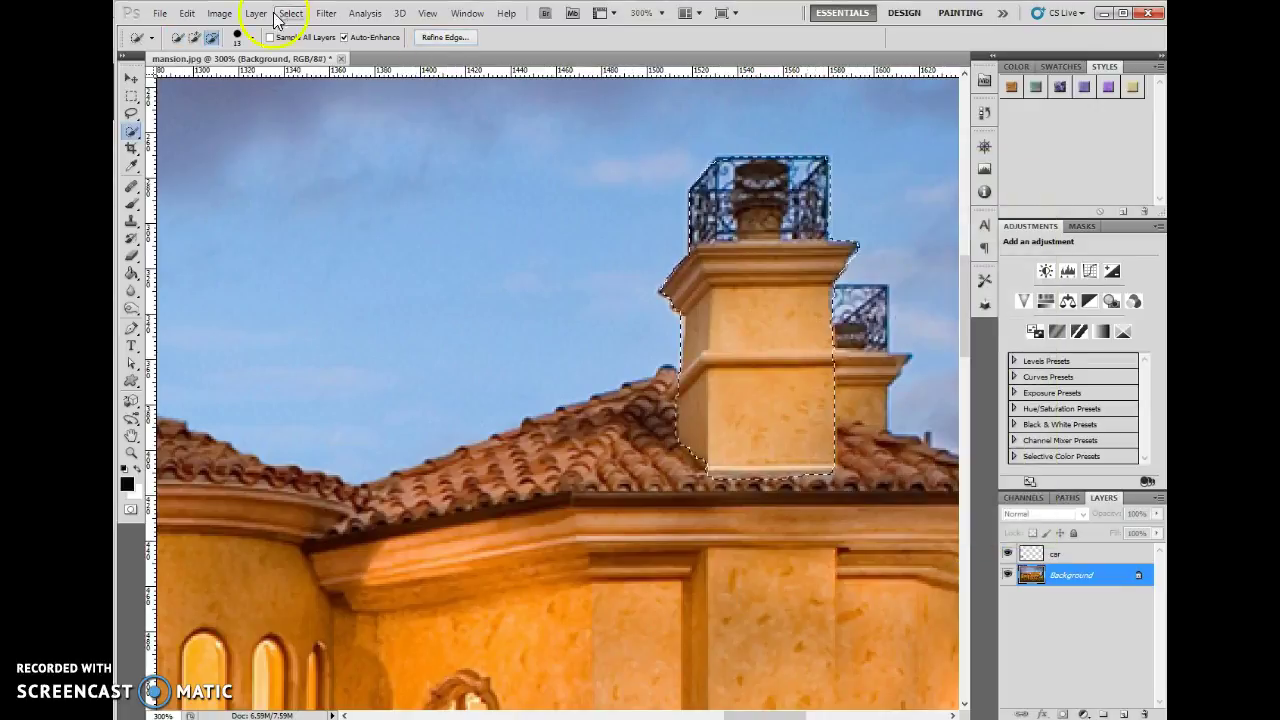
left_click(301, 18)
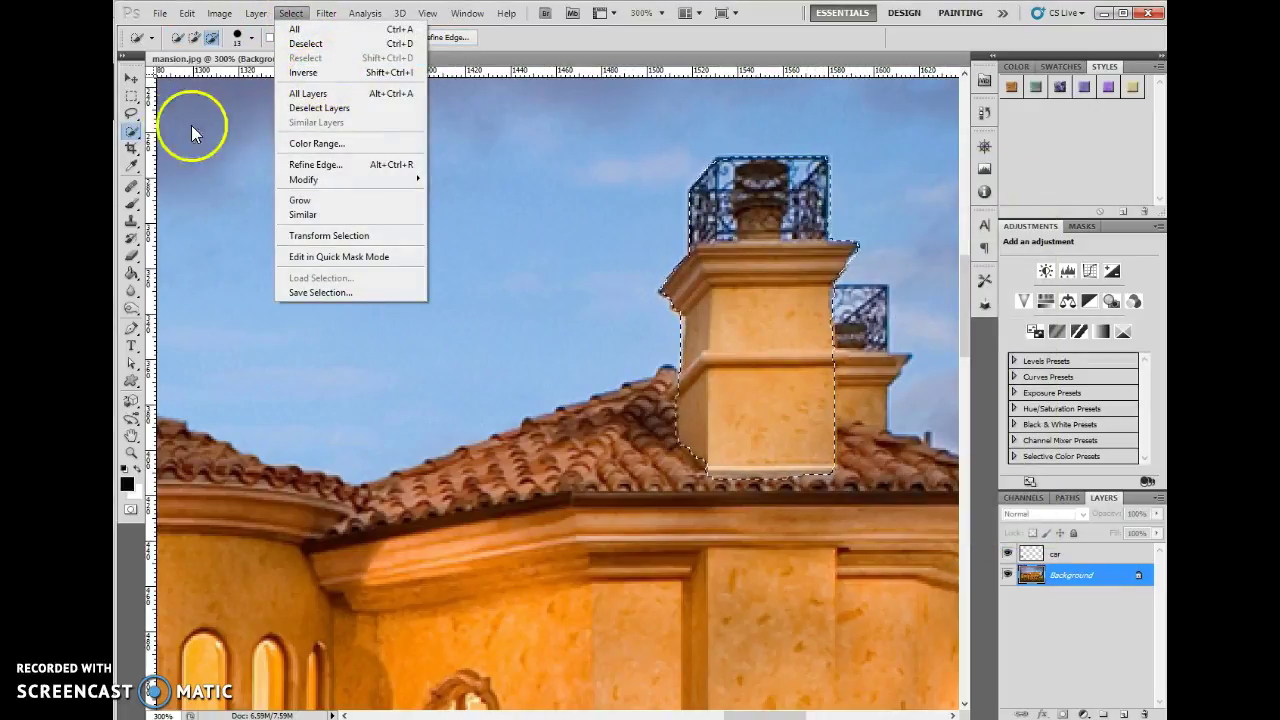
left_click(305, 72)
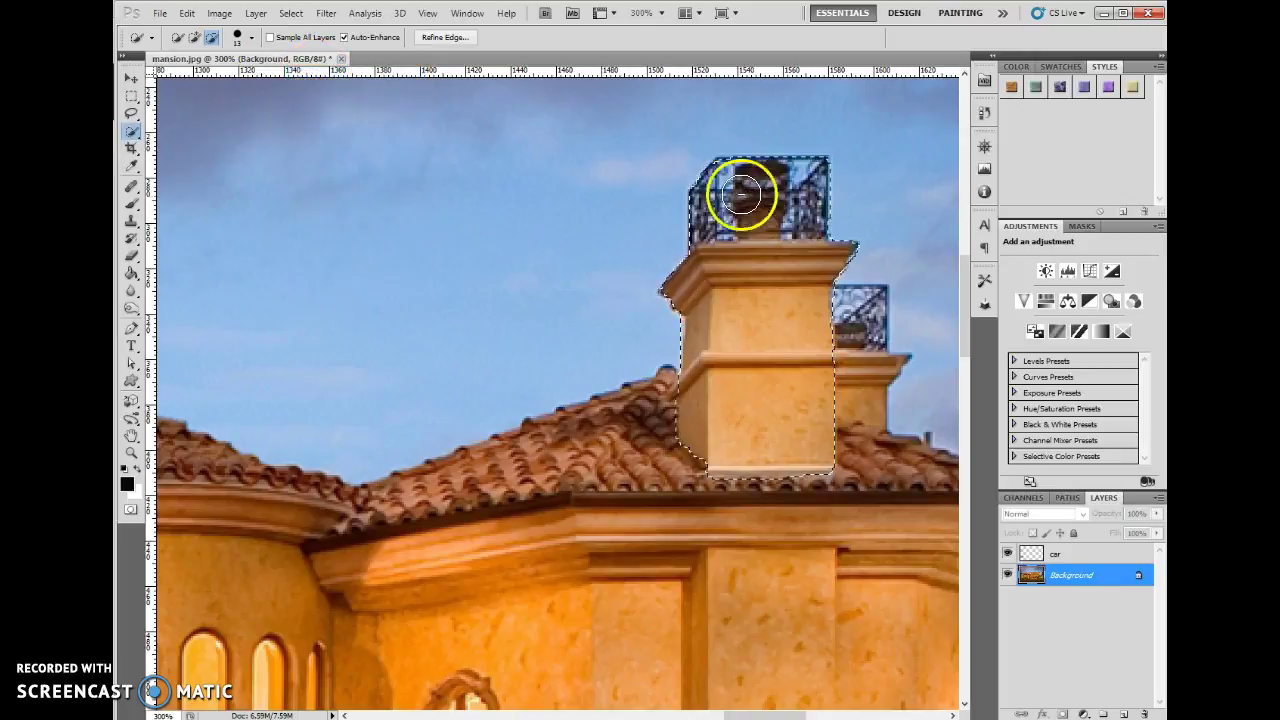
Check the inverted chimney selection on black in Refine Edge and close the dialog
left_click(449, 40)
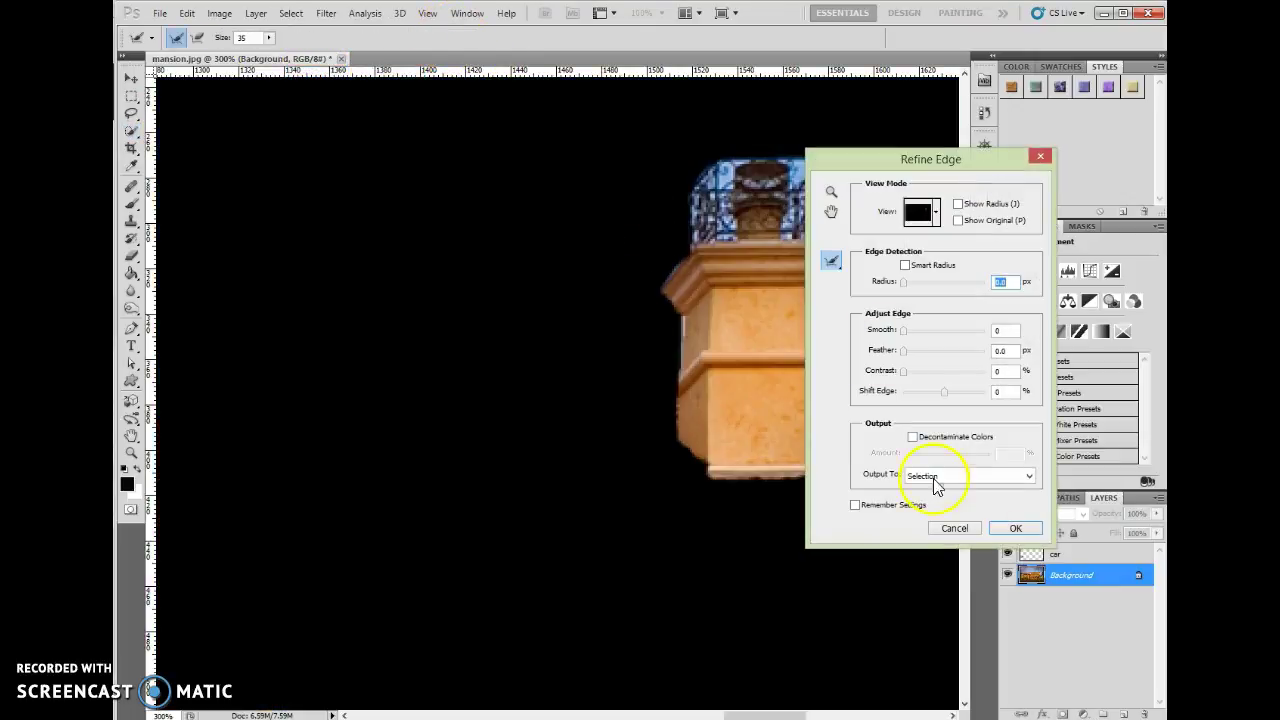
left_click_drag(911, 164, 933, 138)
left_click(1036, 502)
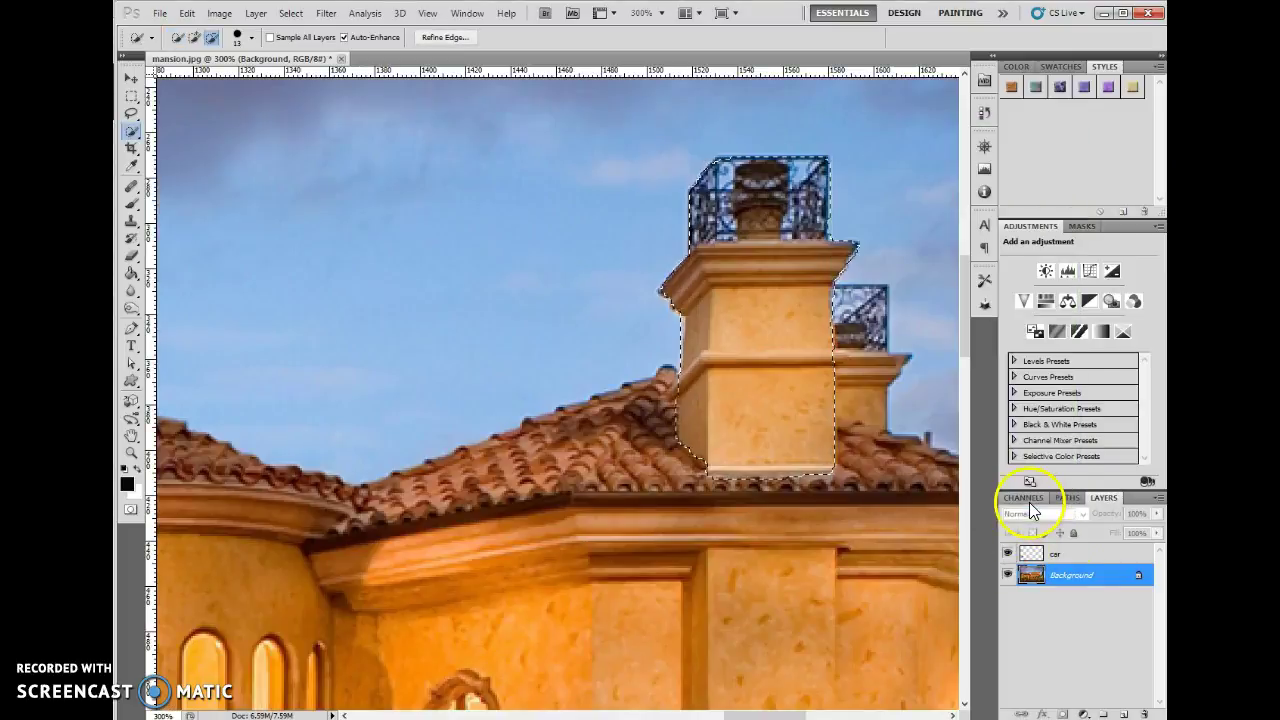
left_click(131, 78)
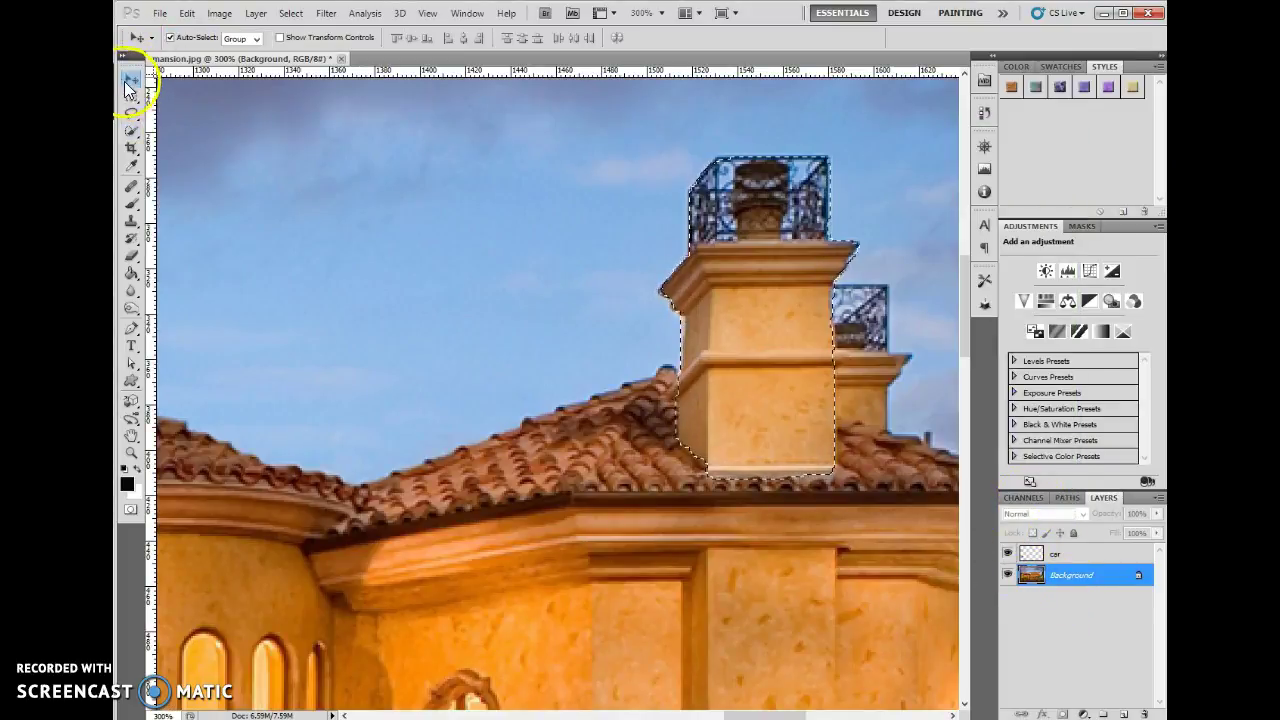
right_click(762, 300)
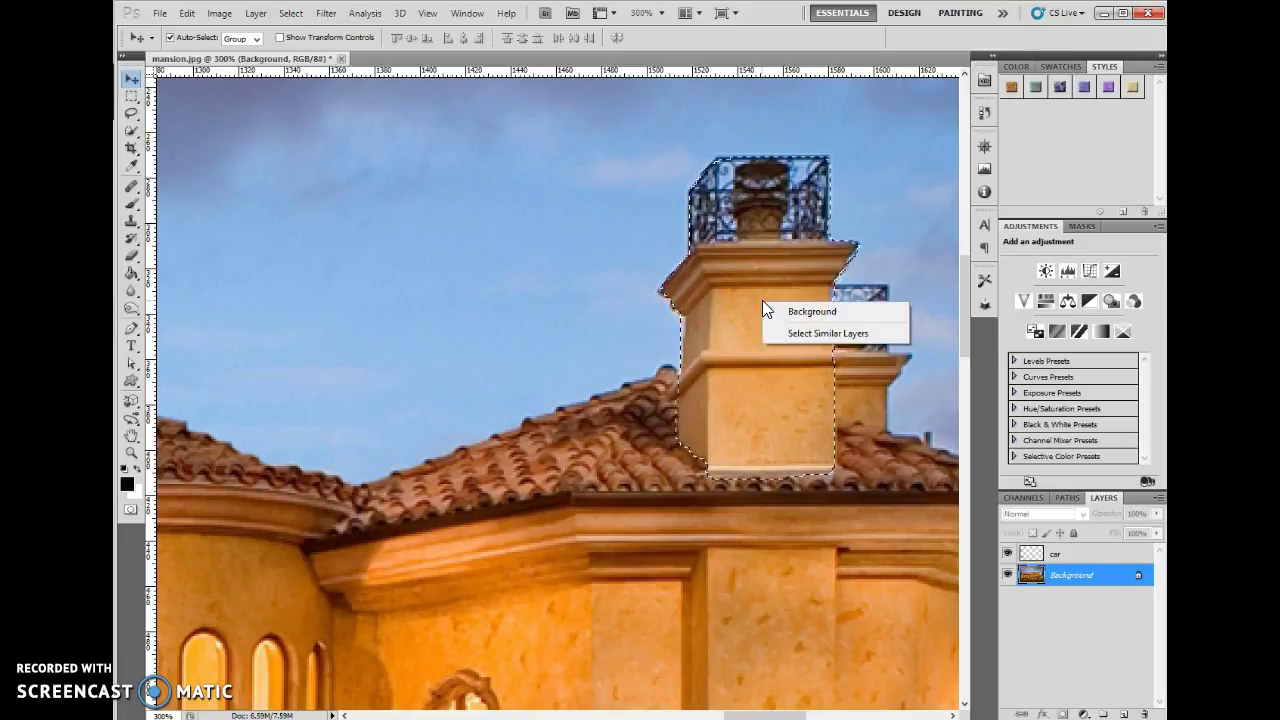
left_click(133, 97)
left_click(134, 131)
right_click(768, 278)
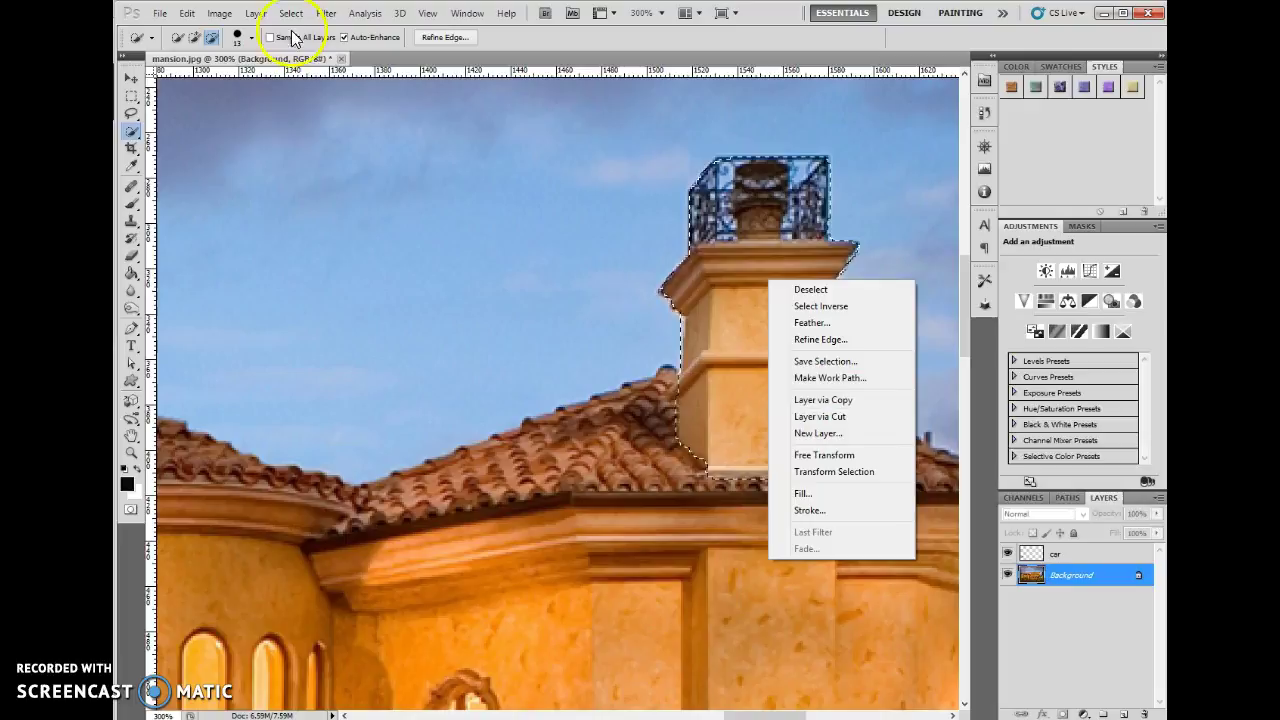
left_click(257, 17)
Copy the selected chimney to a new layer with Layer via Copy and name the layer "chimney"
left_click(257, 16)
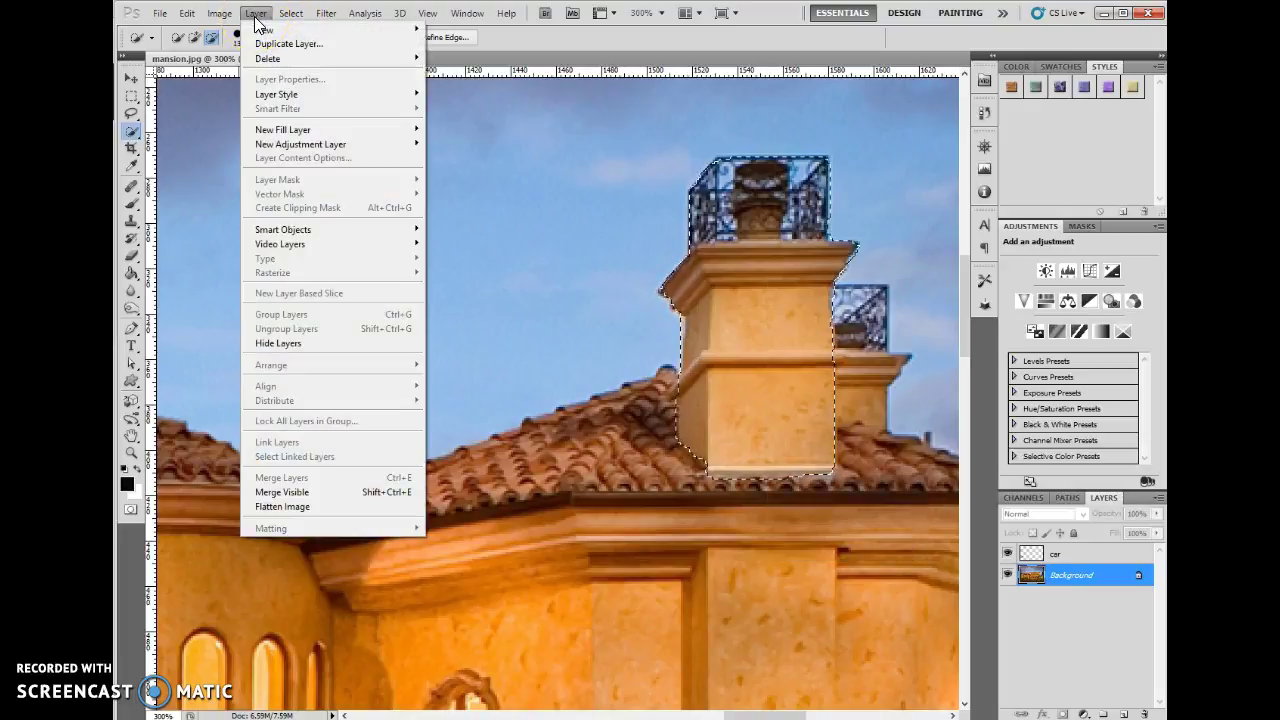
left_click(267, 34)
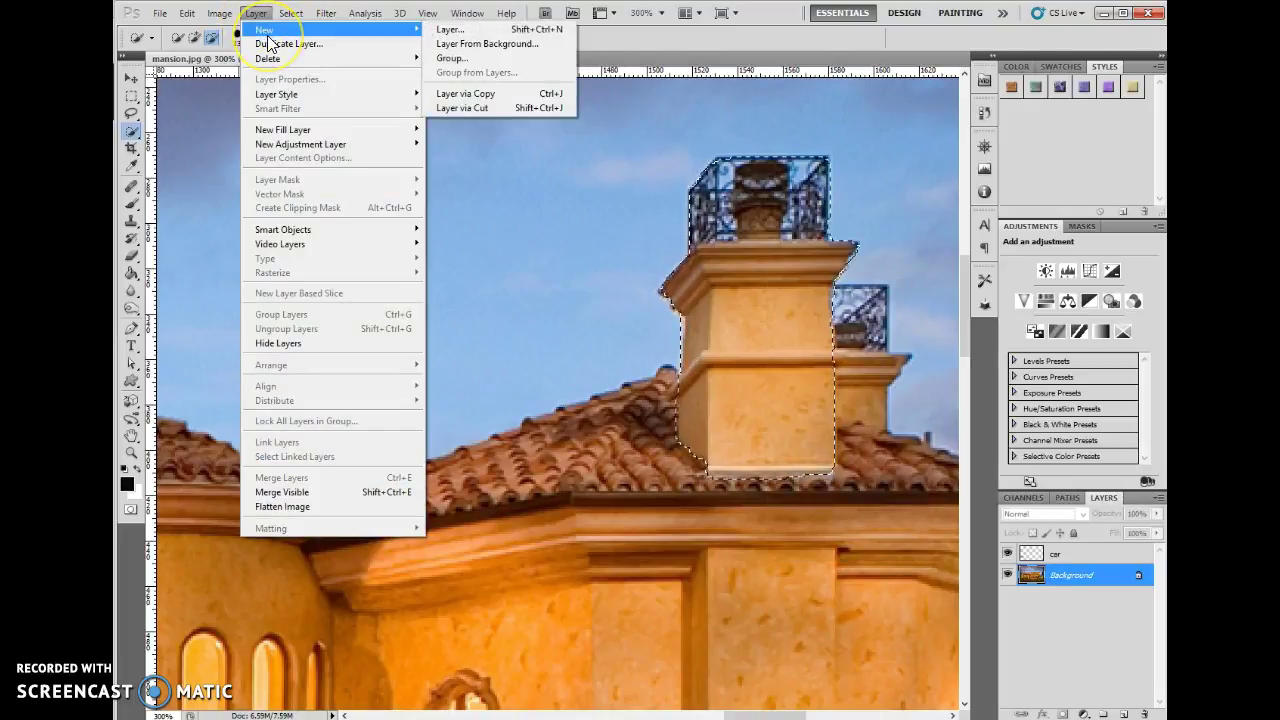
left_click(472, 97)
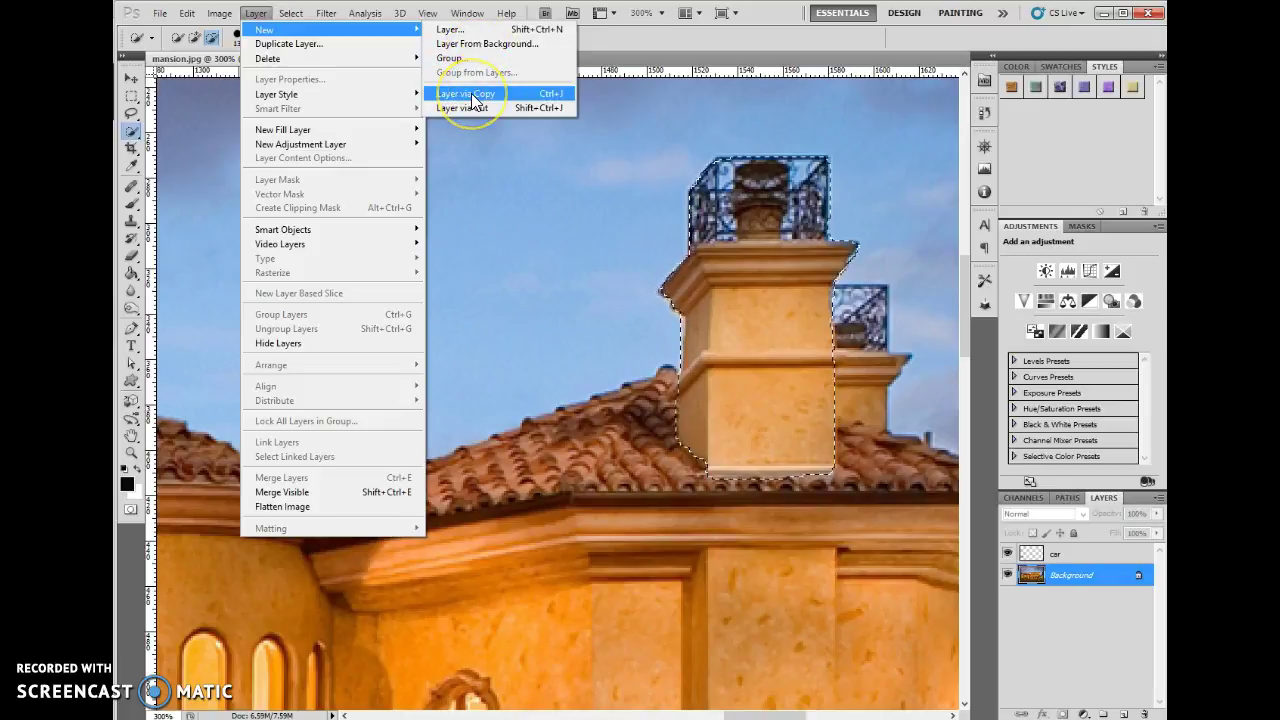
left_click(530, 93)
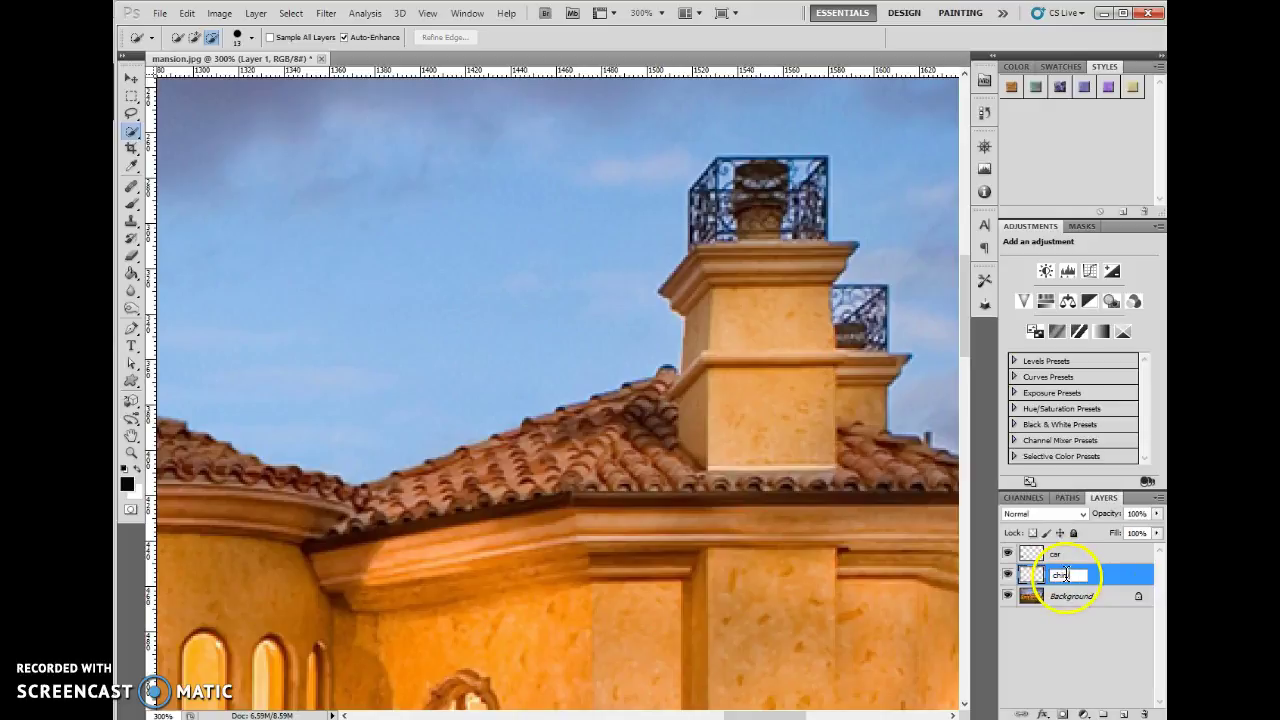
Move the chimney copy onto the roof of the round tower left of the middle tower, and check it in the wider view
left_click(131, 78)
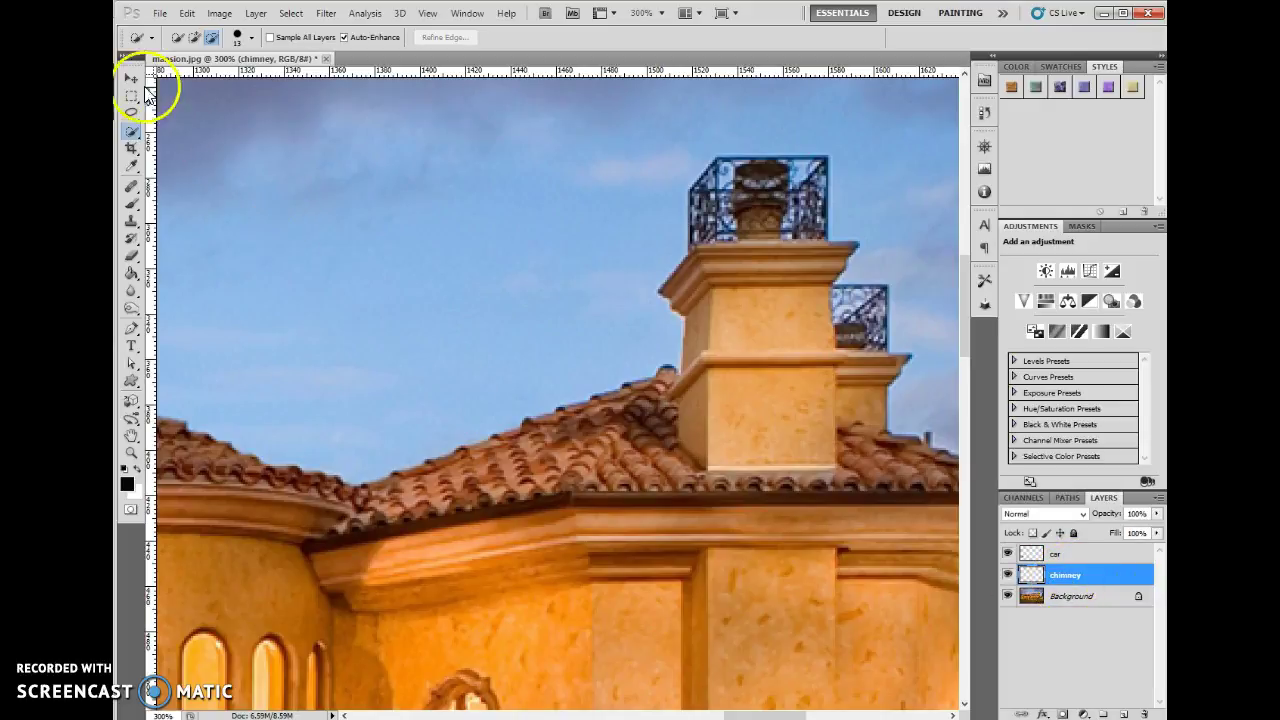
left_click_drag(770, 313, 258, 289)
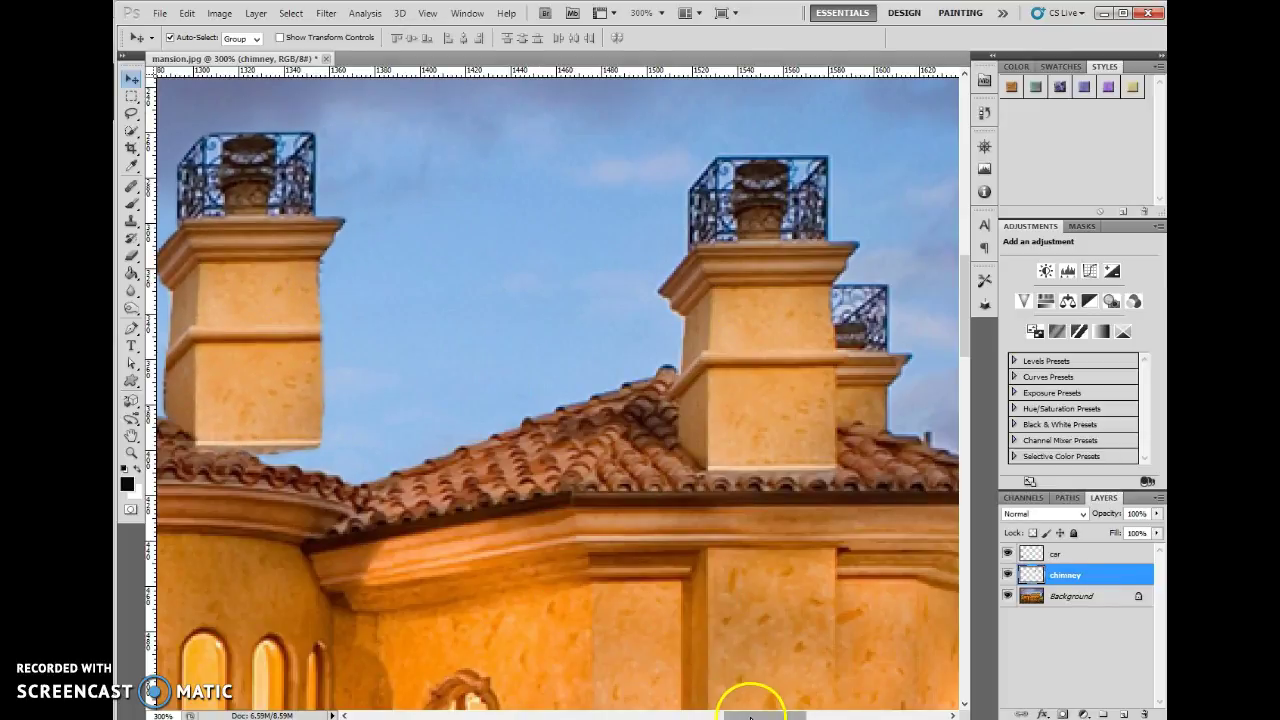
left_click_drag(750, 714, 686, 714)
left_click_drag(892, 357, 410, 338)
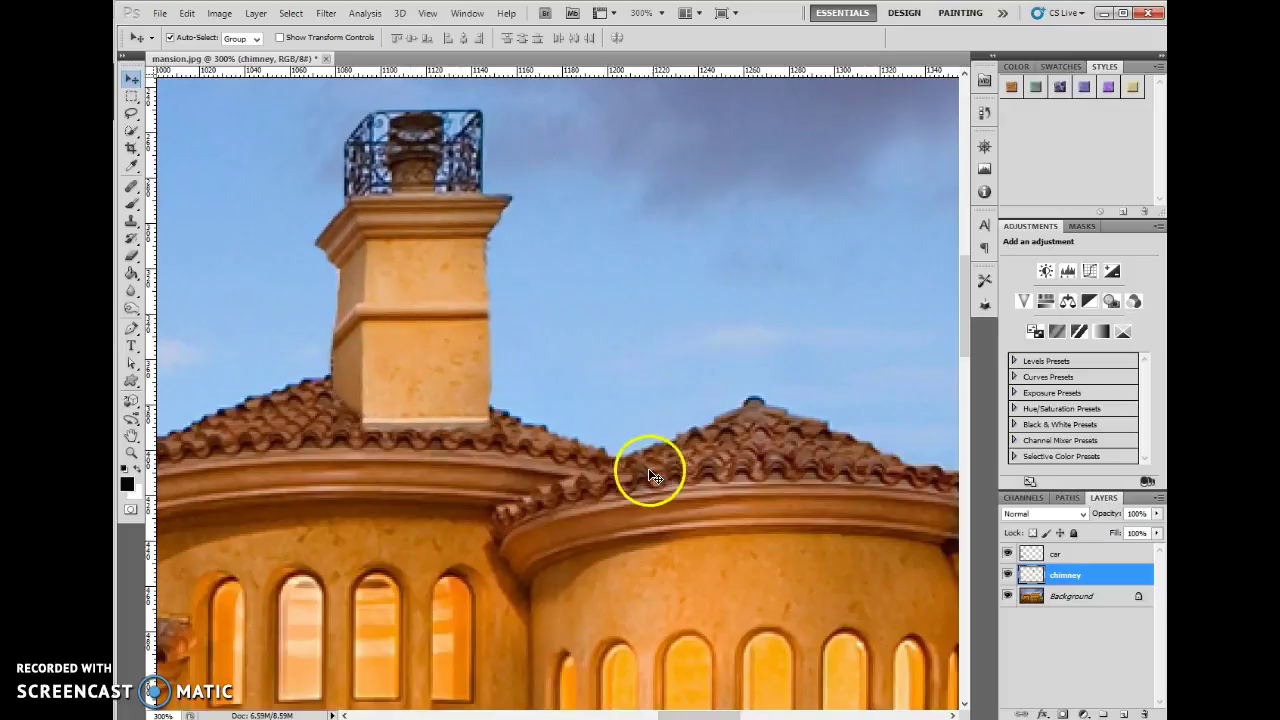
scroll(565, 343, "down", 4)
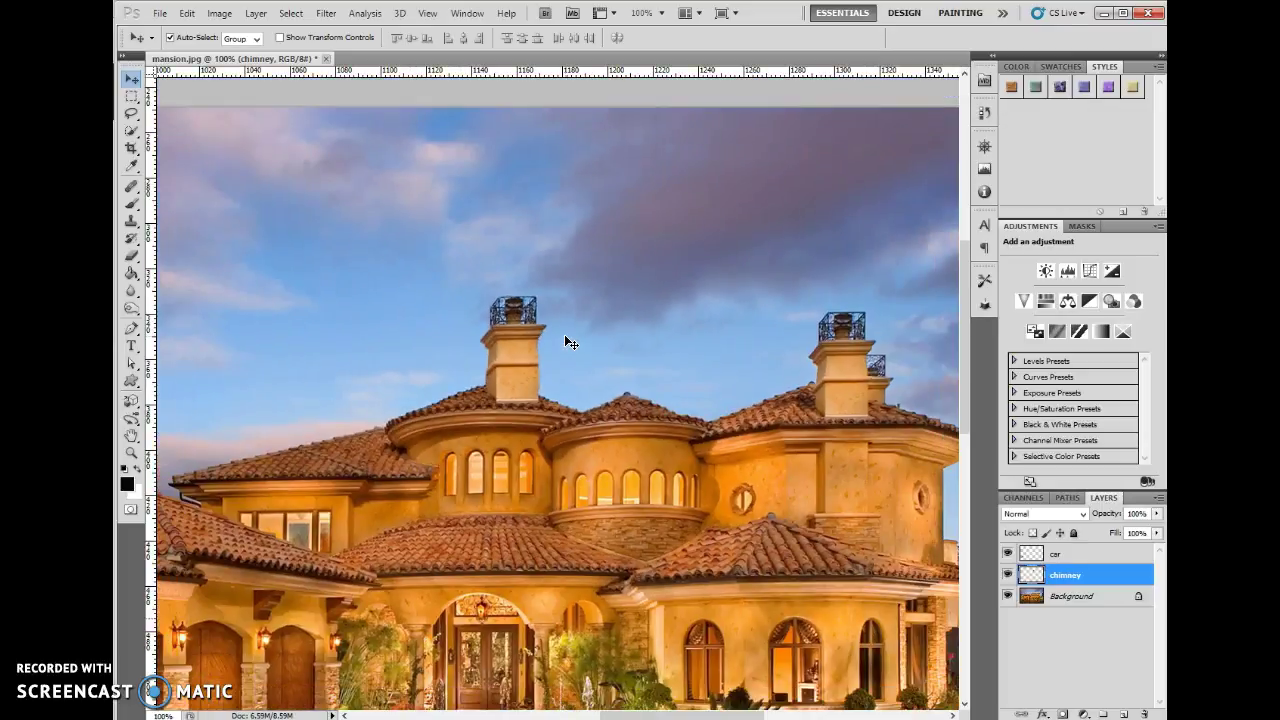
left_click(618, 344)
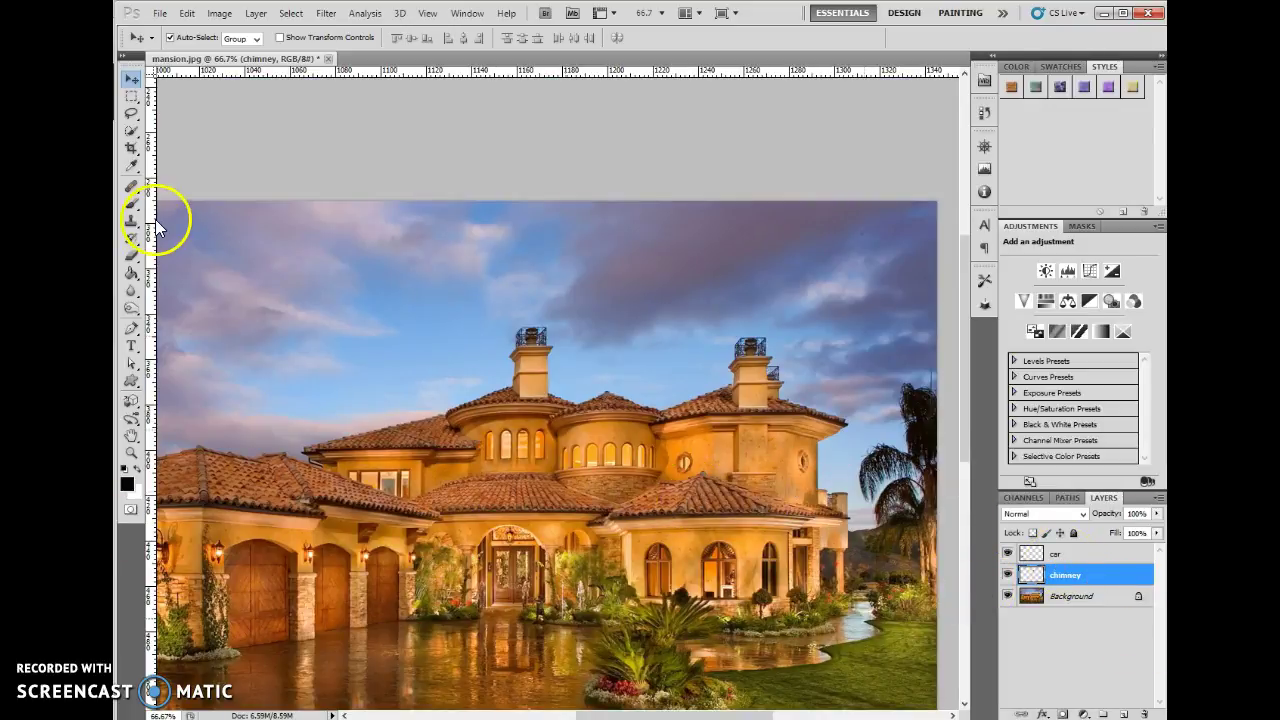
Switch to the Magic Wand tool and open carebear.jpg from the select-mansion folder
left_click(131, 134)
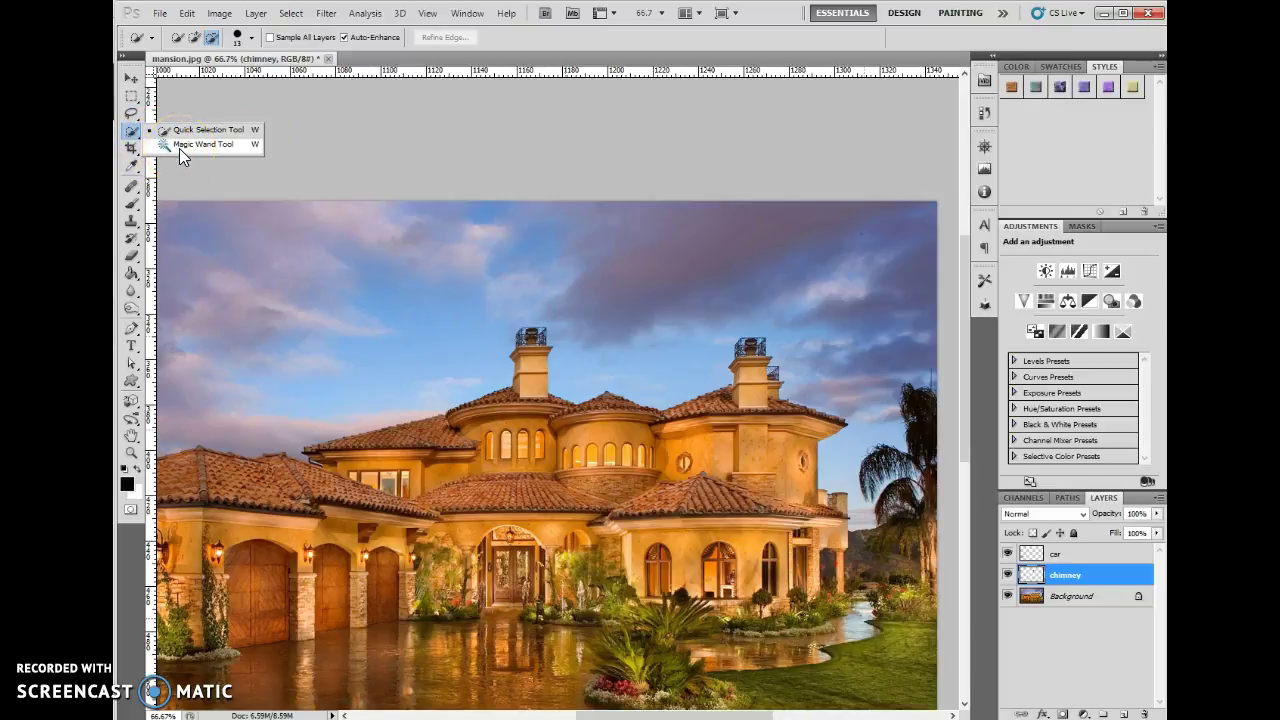
left_click(179, 148)
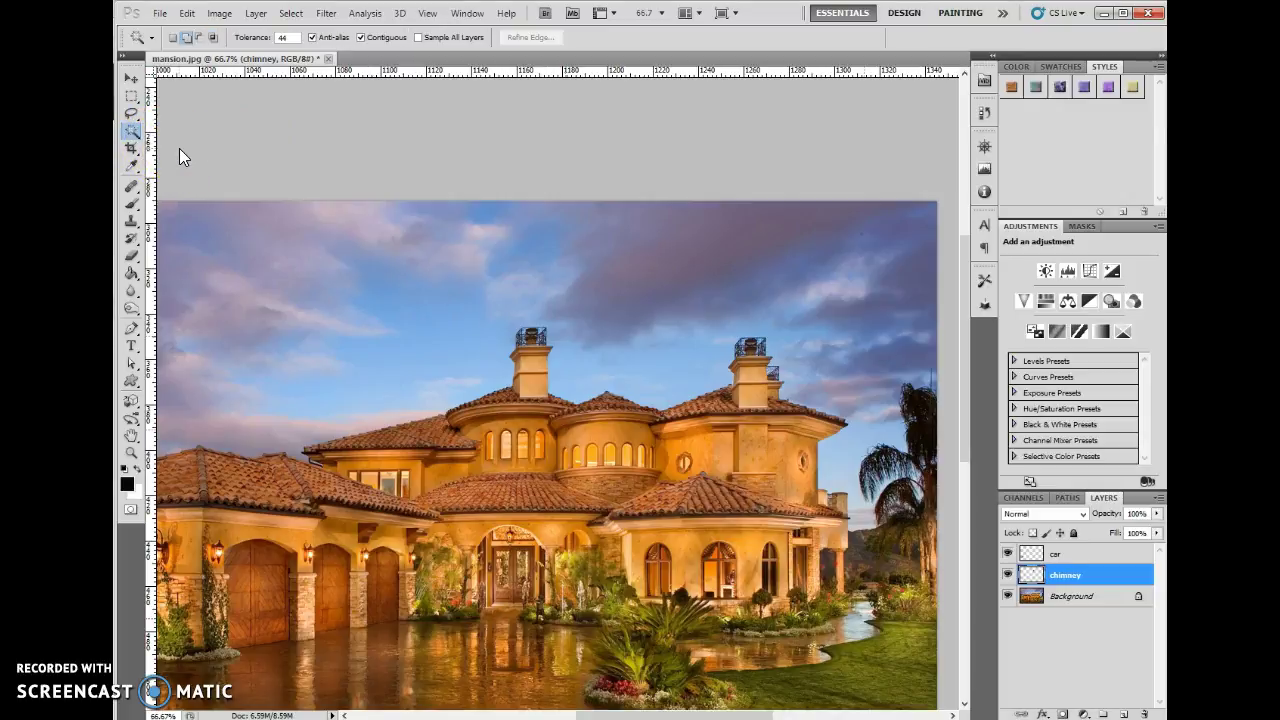
left_click(160, 14)
left_click(175, 44)
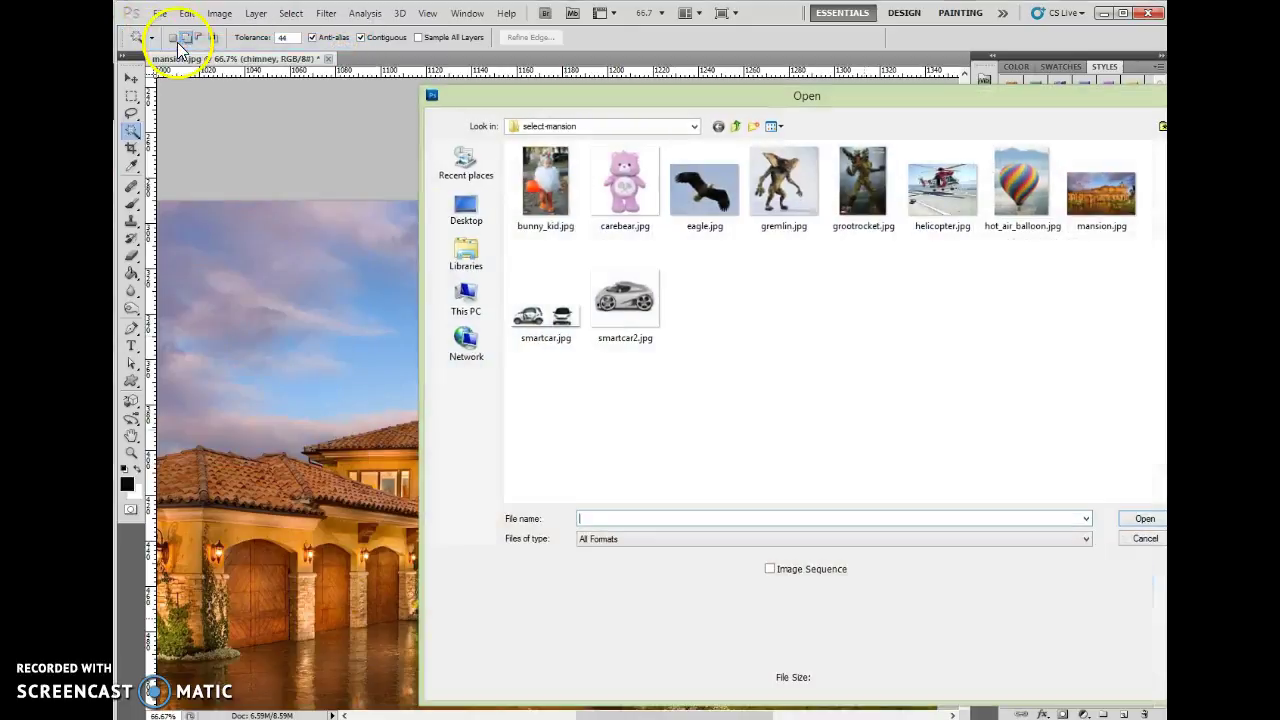
left_click(615, 205)
left_click(1143, 518)
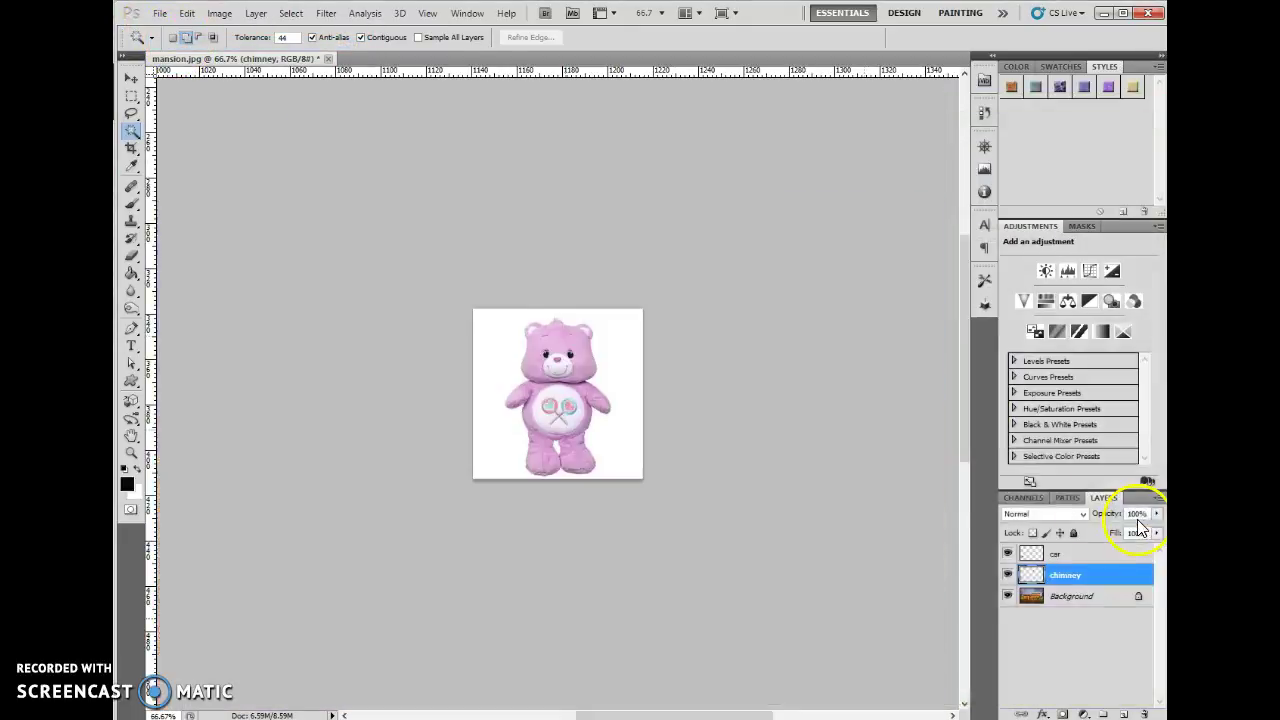
Select the white background around the bear in carebear.jpg with the Magic Wand at tolerance 44, viewed at 200%
left_click(126, 460)
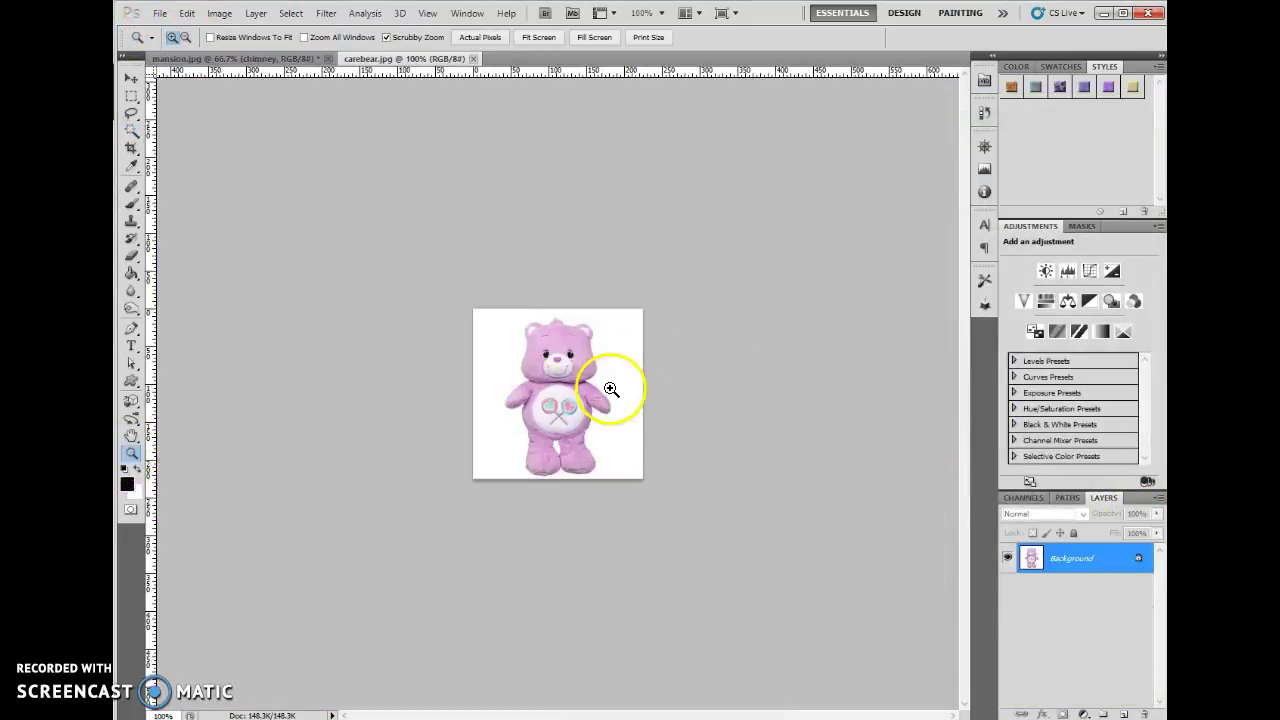
left_click(610, 388)
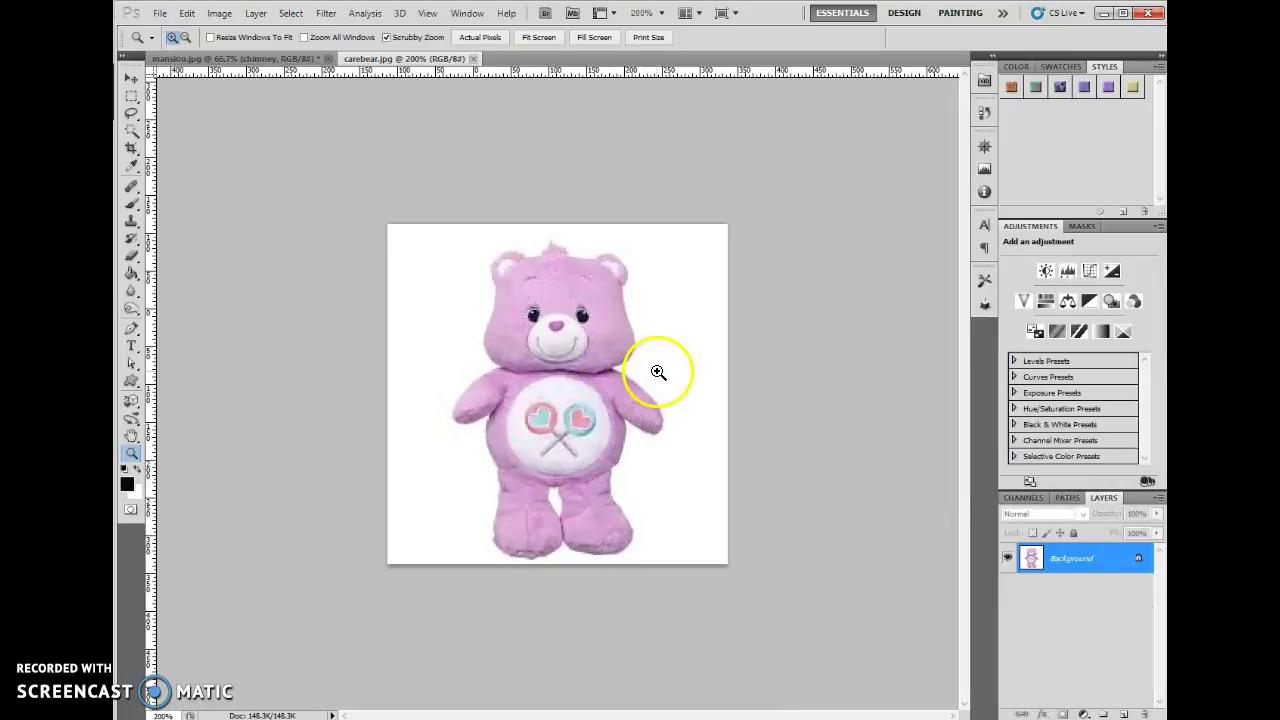
left_click(131, 131)
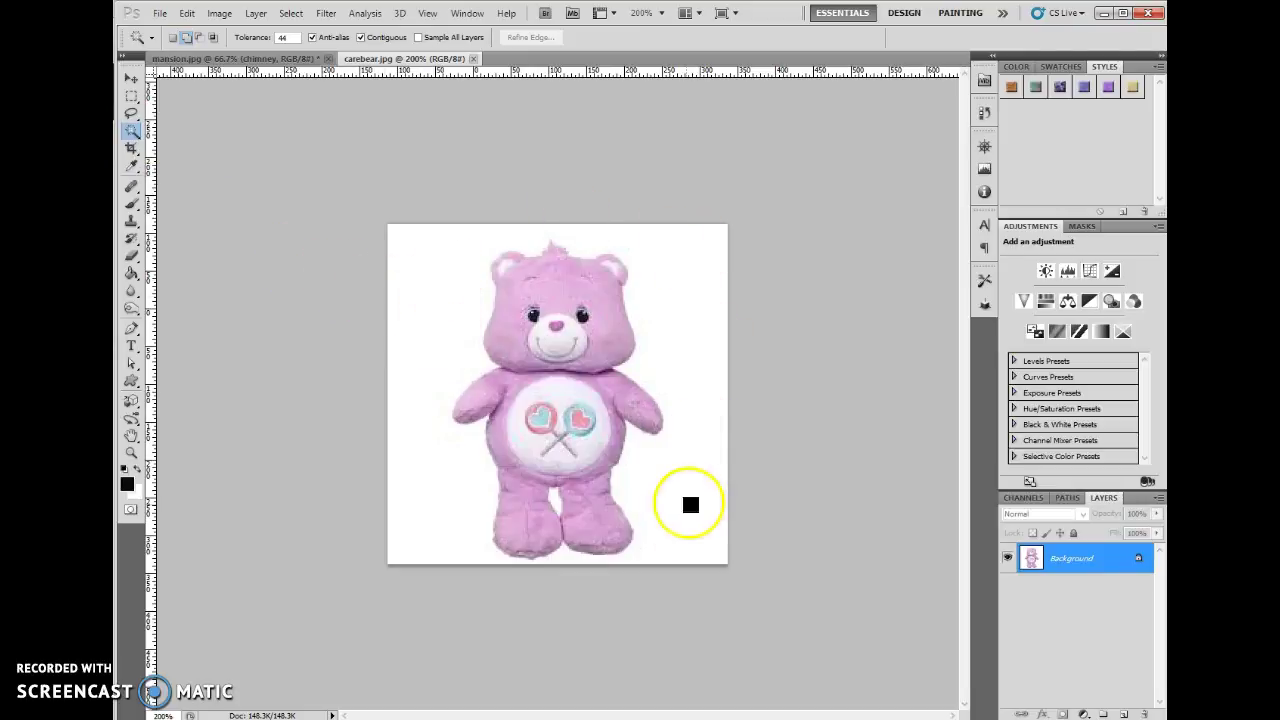
left_click(448, 328)
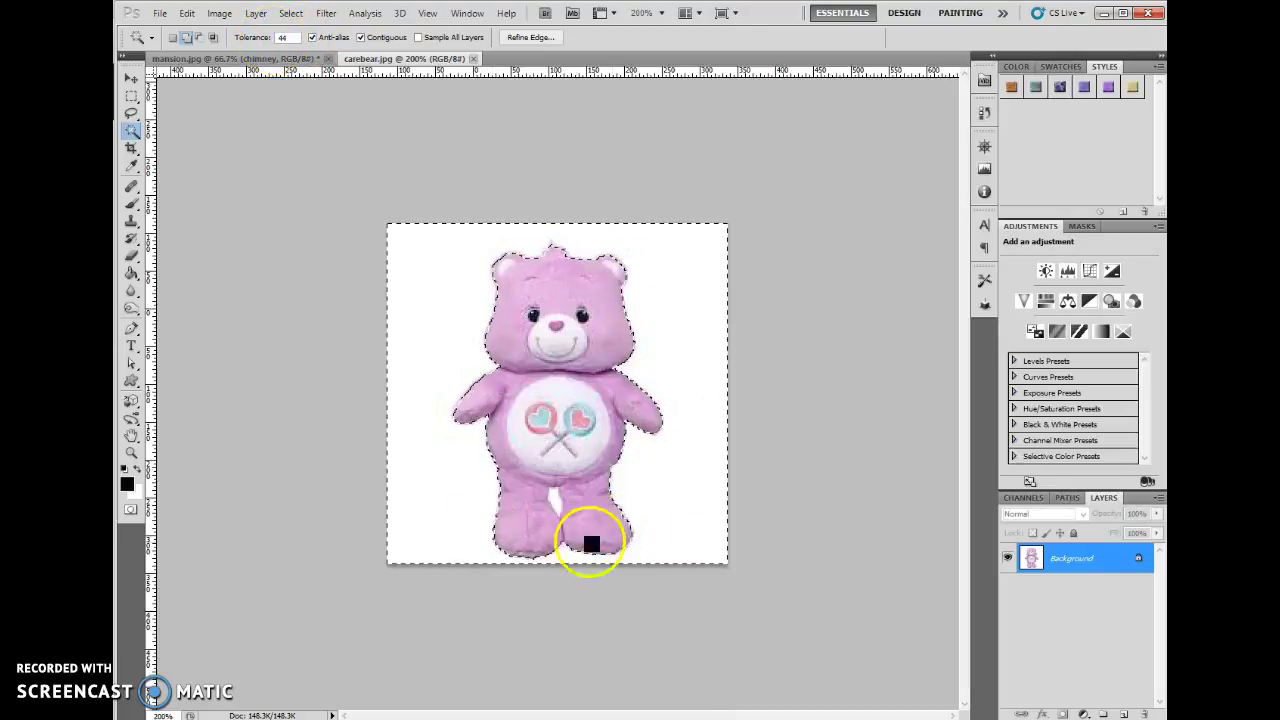
Try the Magic Wand on the bear's head at tolerance 44 and on the white background at tolerance 105, deselecting after each attempt
left_click(693, 515)
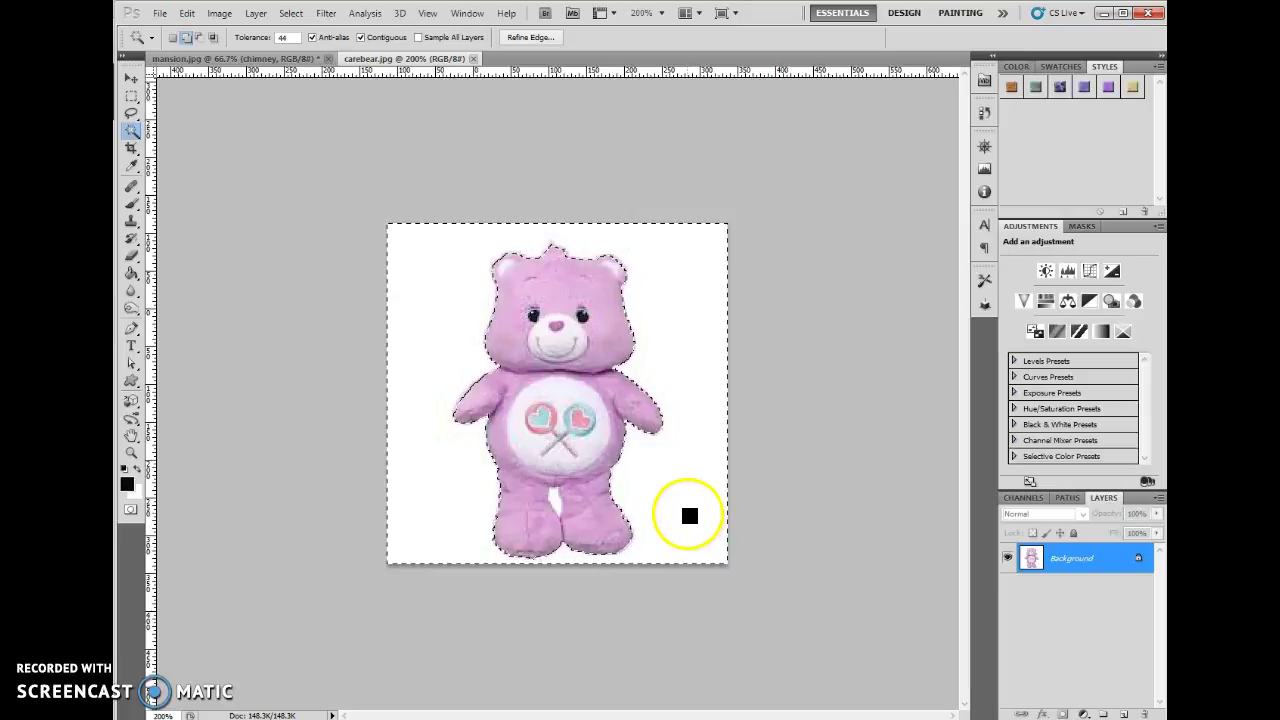
key("ctrl+d")
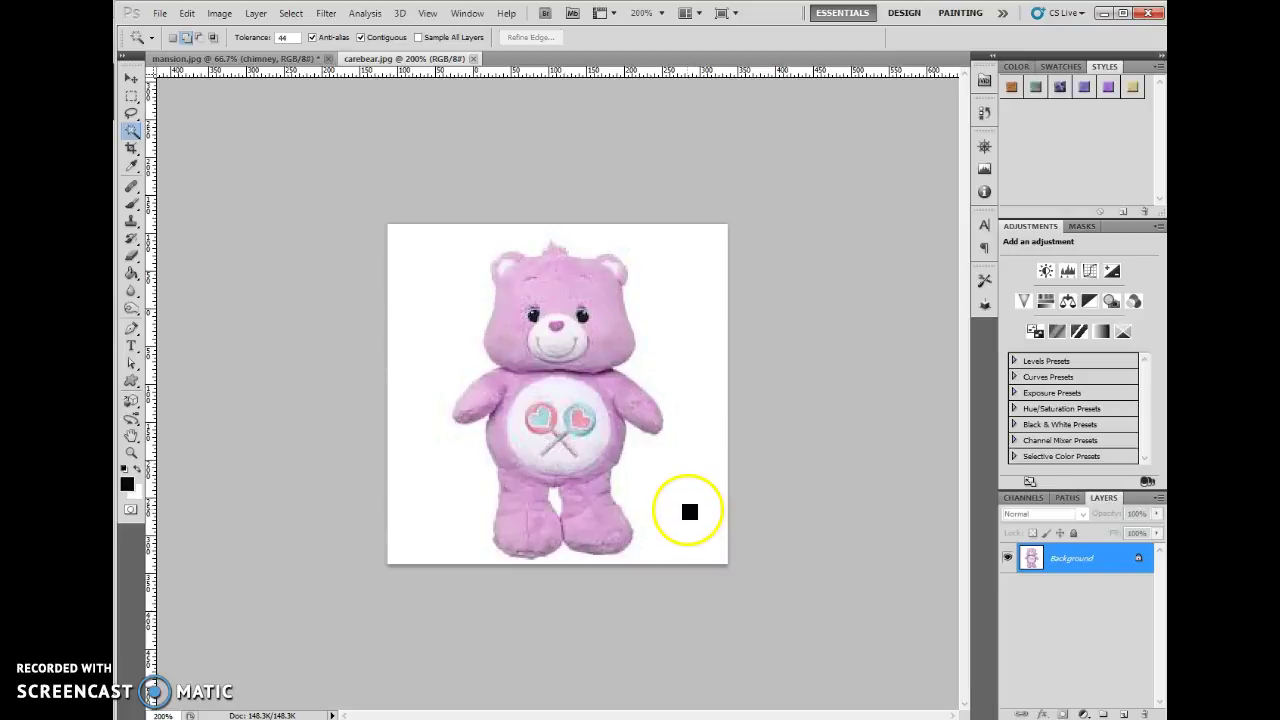
left_click(291, 13)
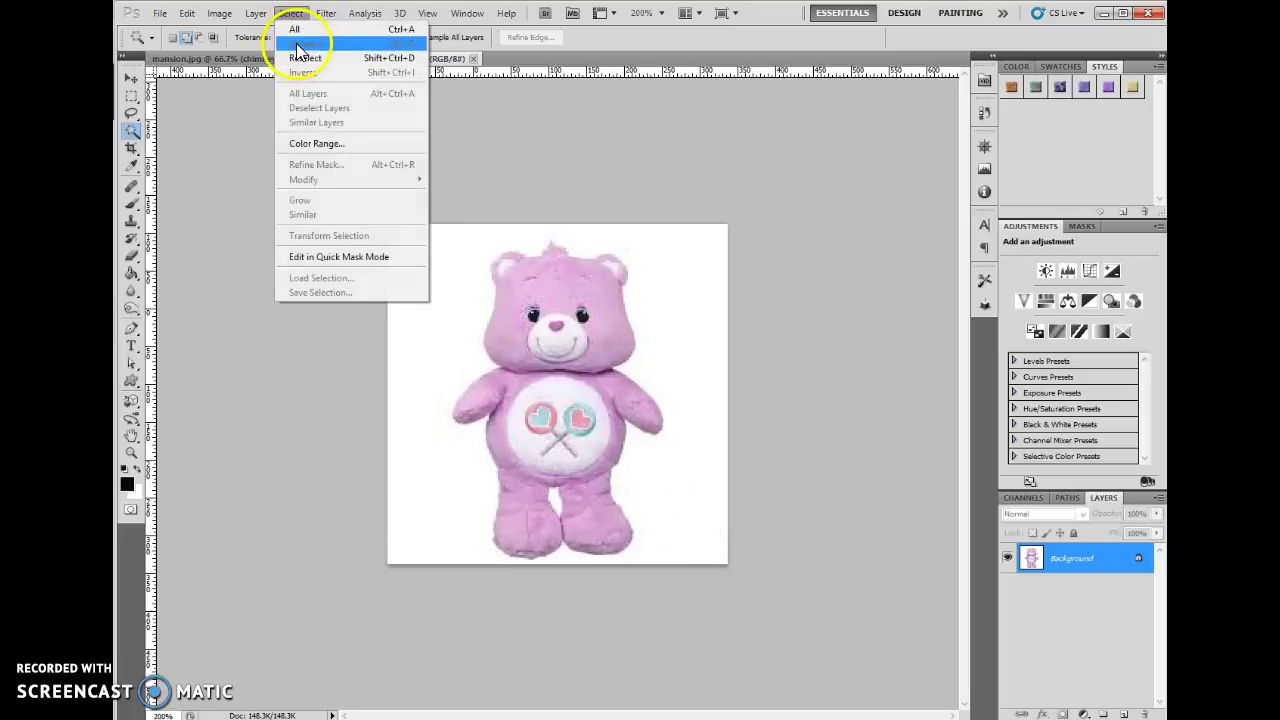
left_click(616, 41)
left_click(562, 332)
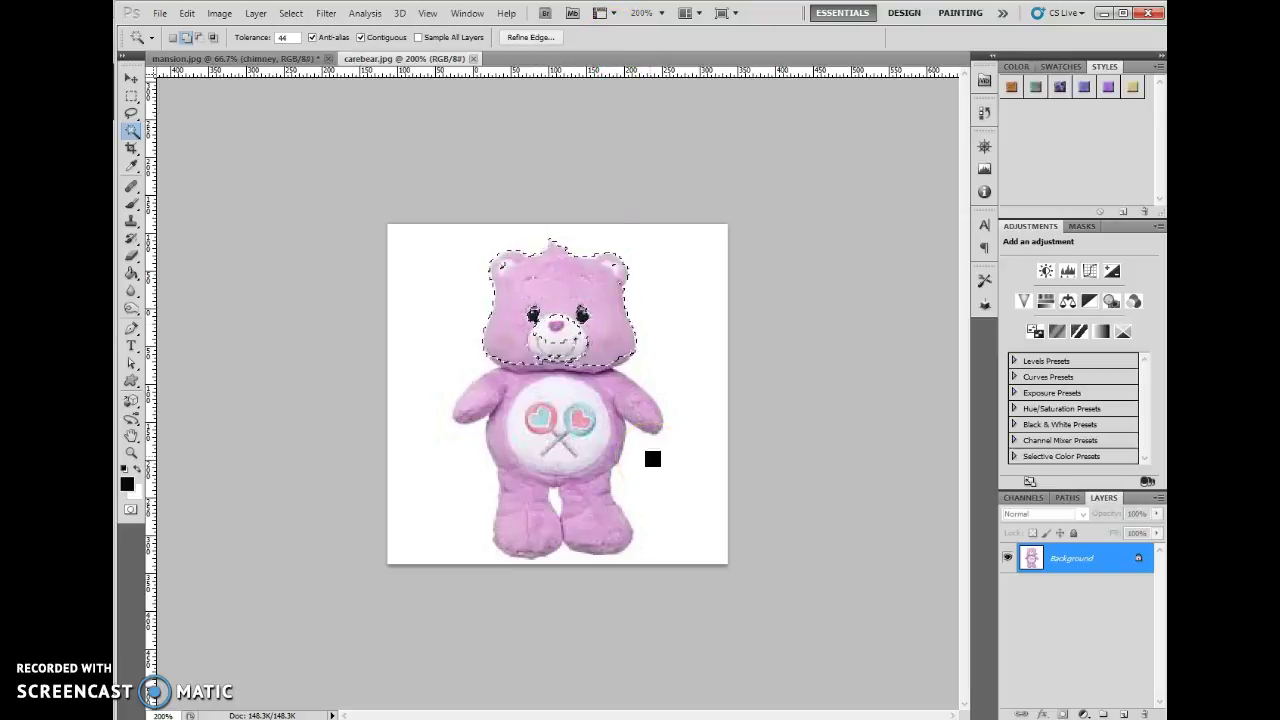
key("ctrl+d")
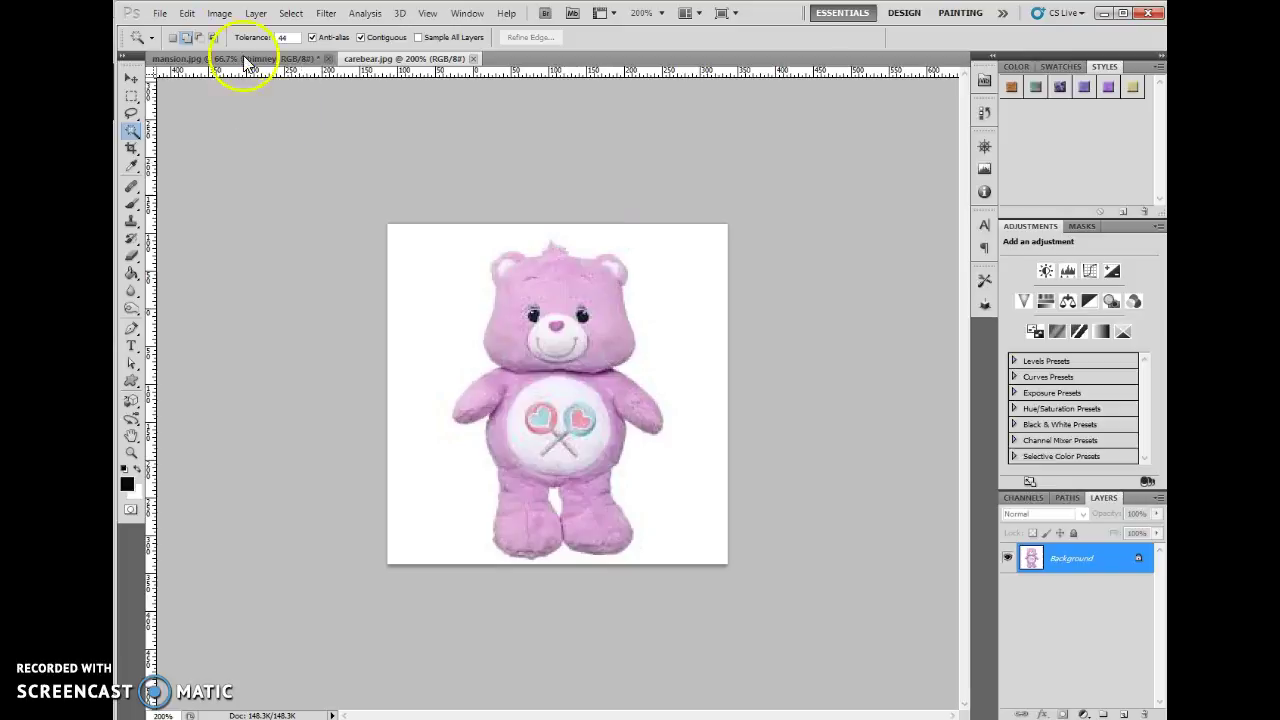
left_click(441, 348)
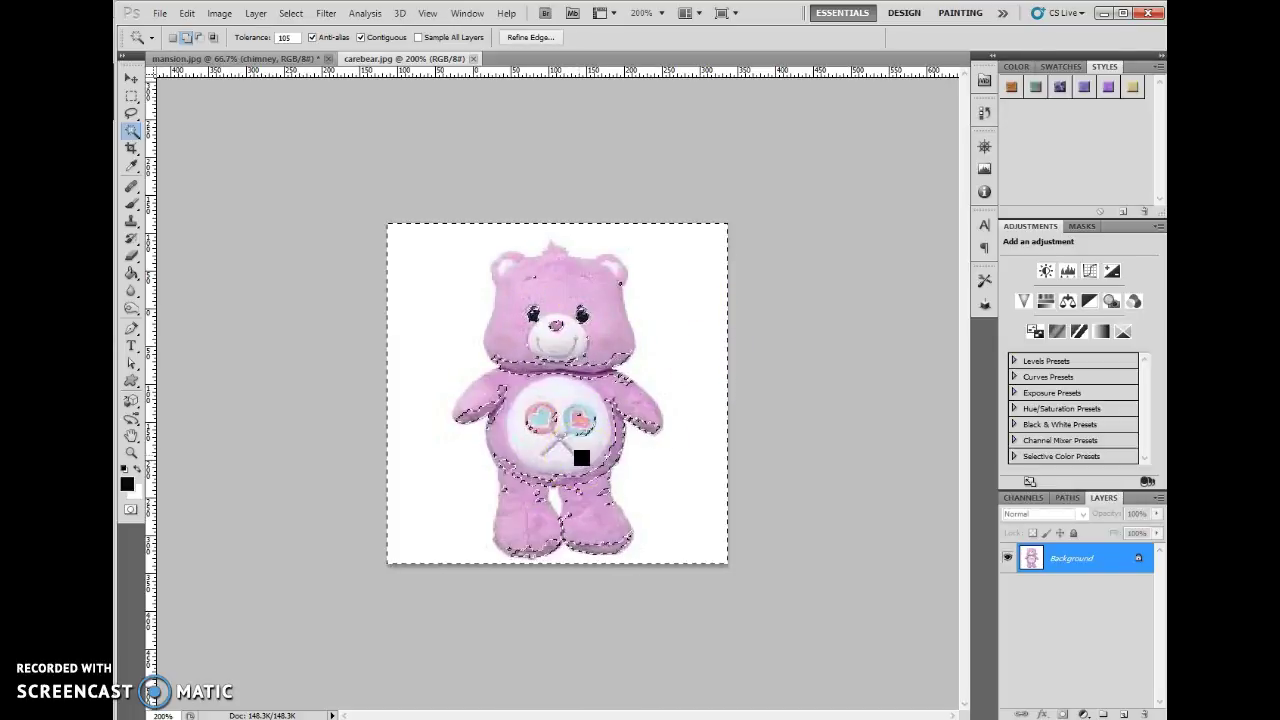
key("ctrl+d")
Set the Magic Wand tolerance to 34 and try separate New Selection picks on the background and the bear's body, clearing the selection at the end
left_click_drag(255, 42, 213, 47)
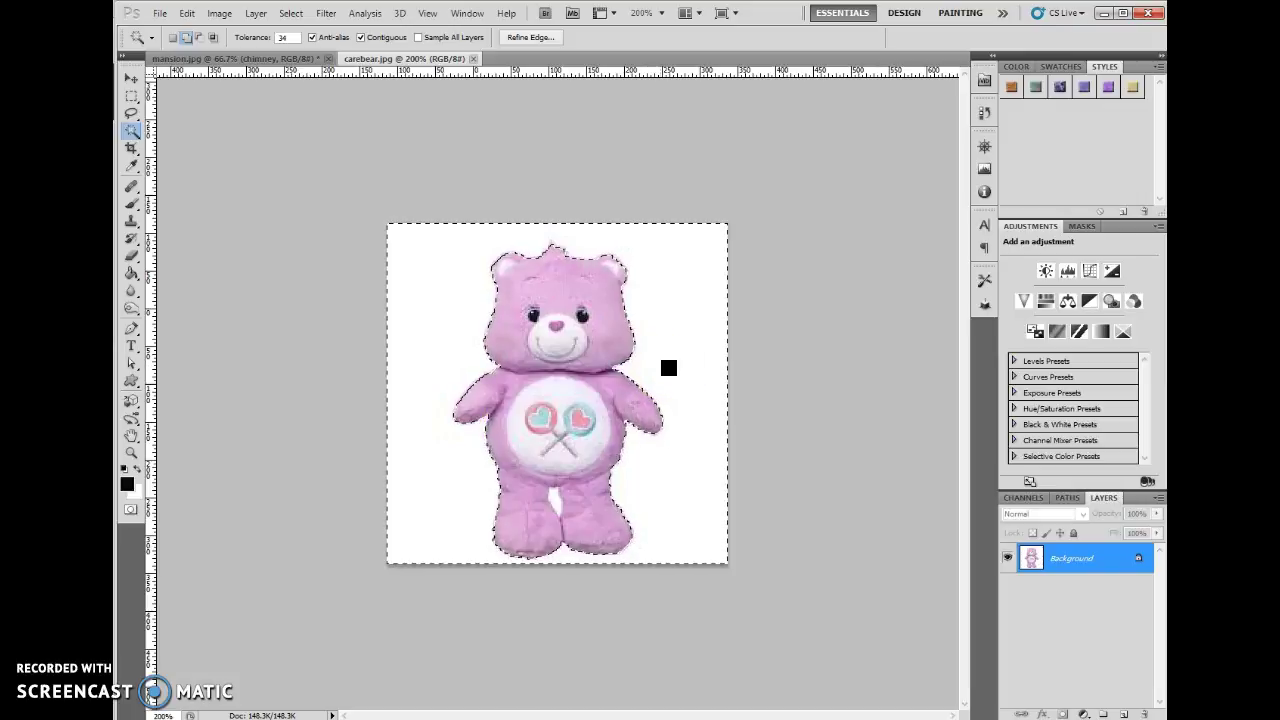
left_click(174, 37)
left_click(354, 312)
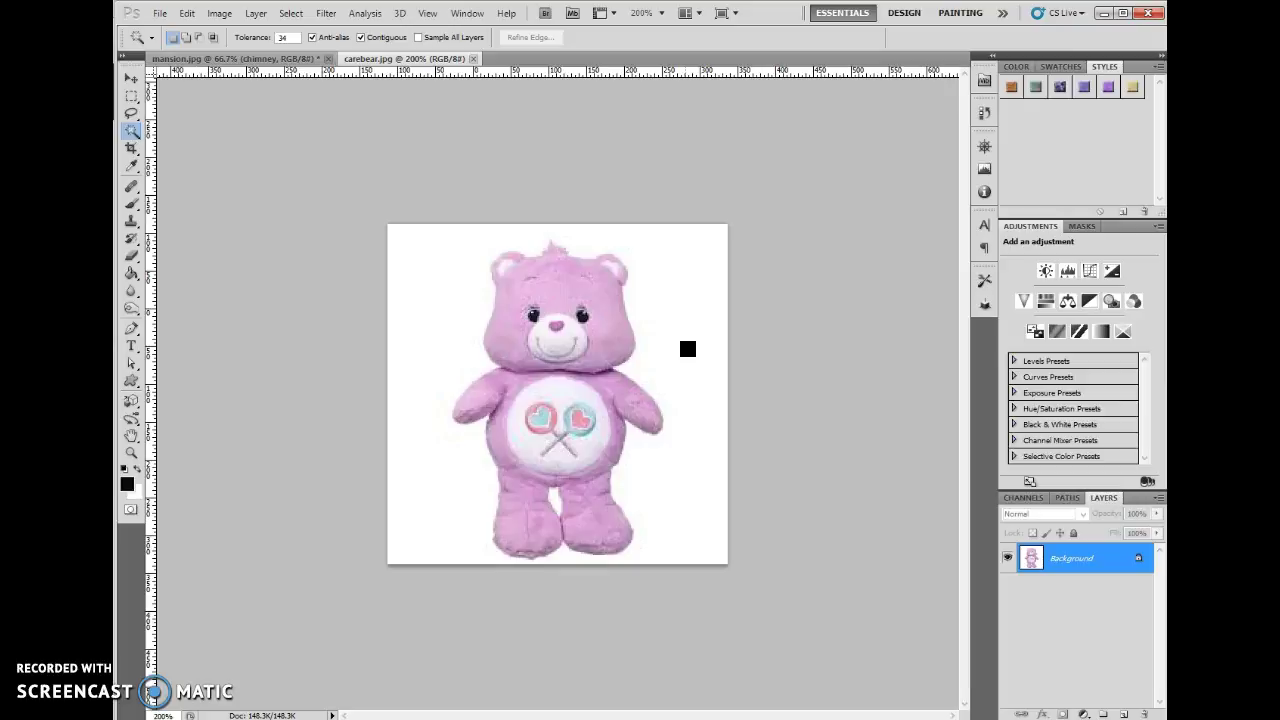
left_click(491, 386)
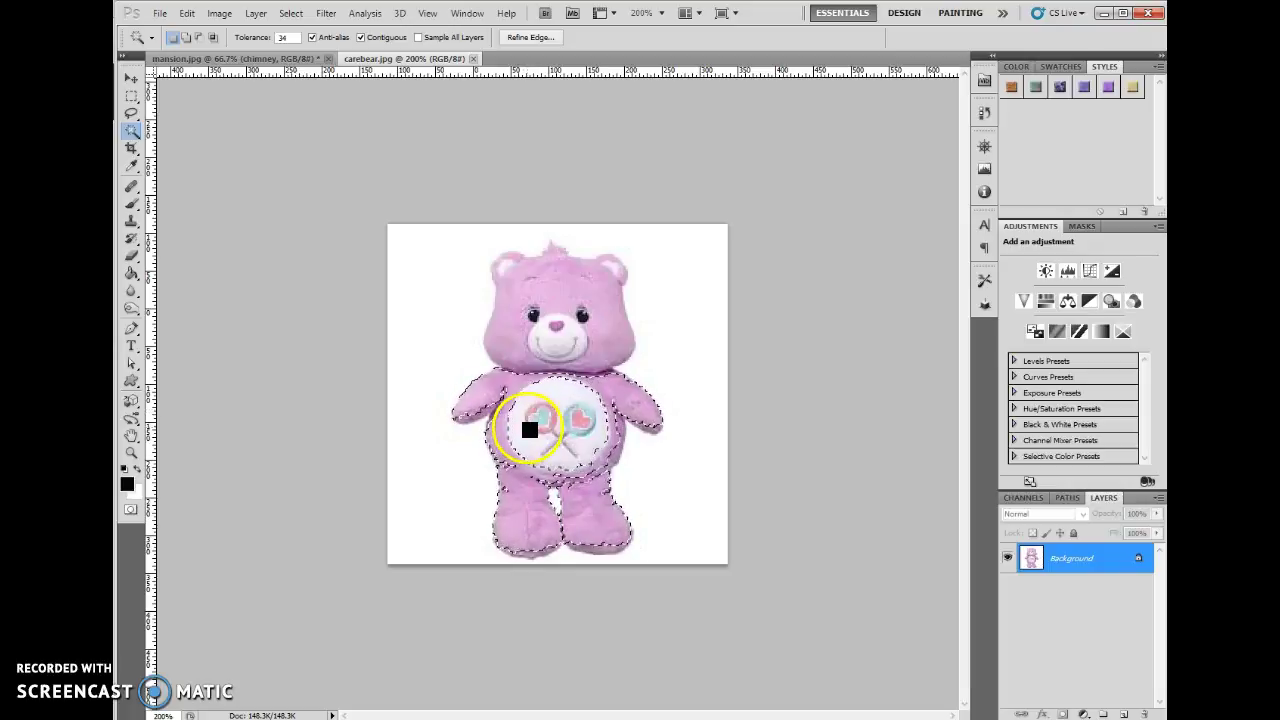
left_click(541, 460)
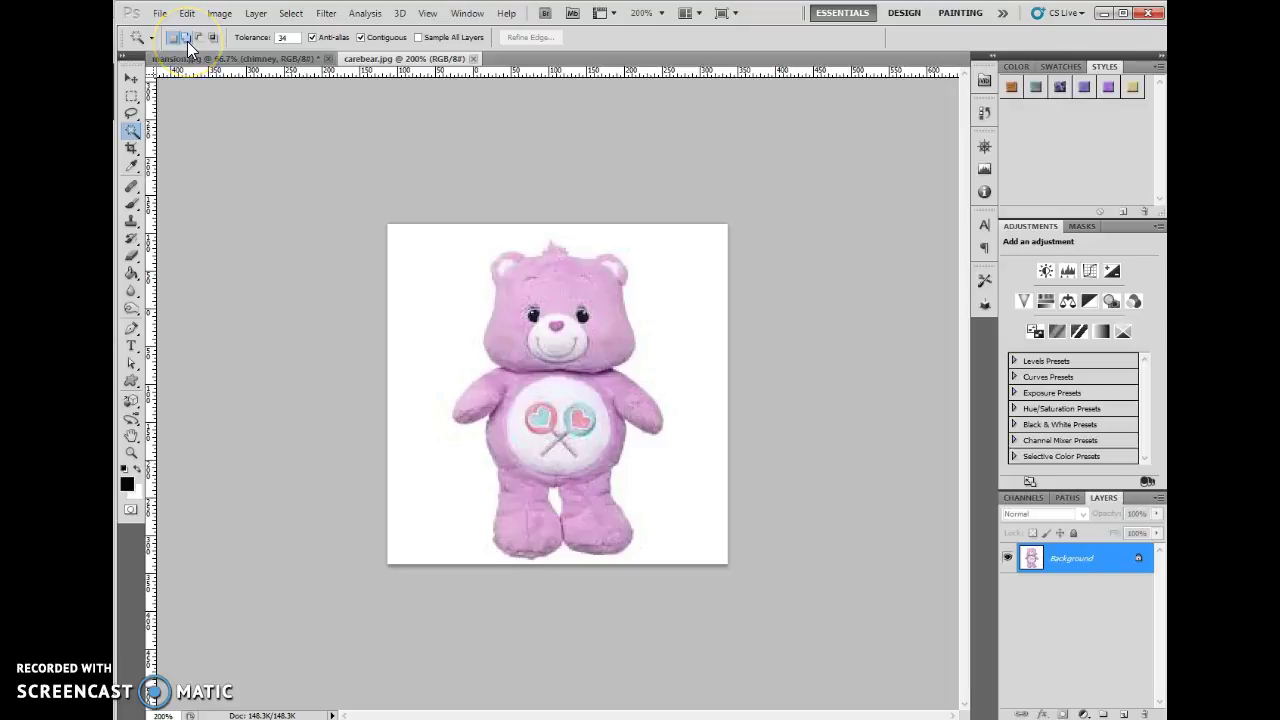
Select the white background plus the gap between the bear's legs in Add to Selection mode at tolerance 34, and check it in Refine Edge
left_click(429, 285)
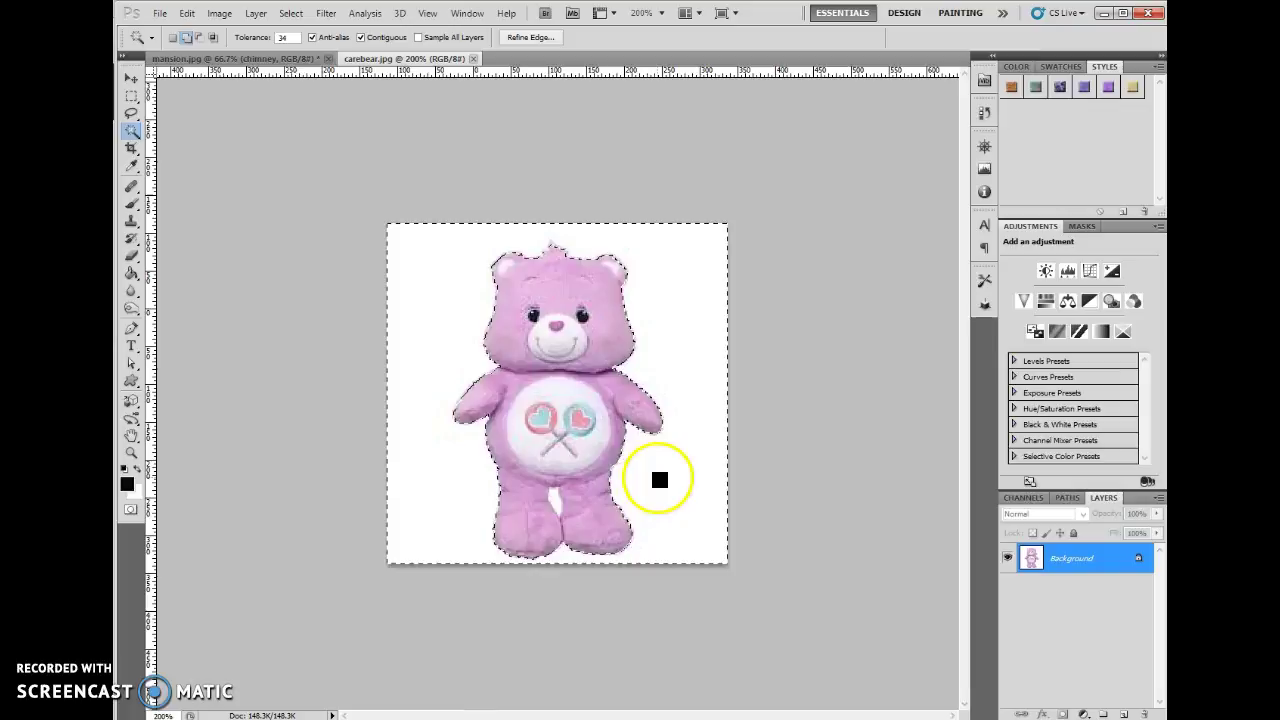
left_click(556, 505)
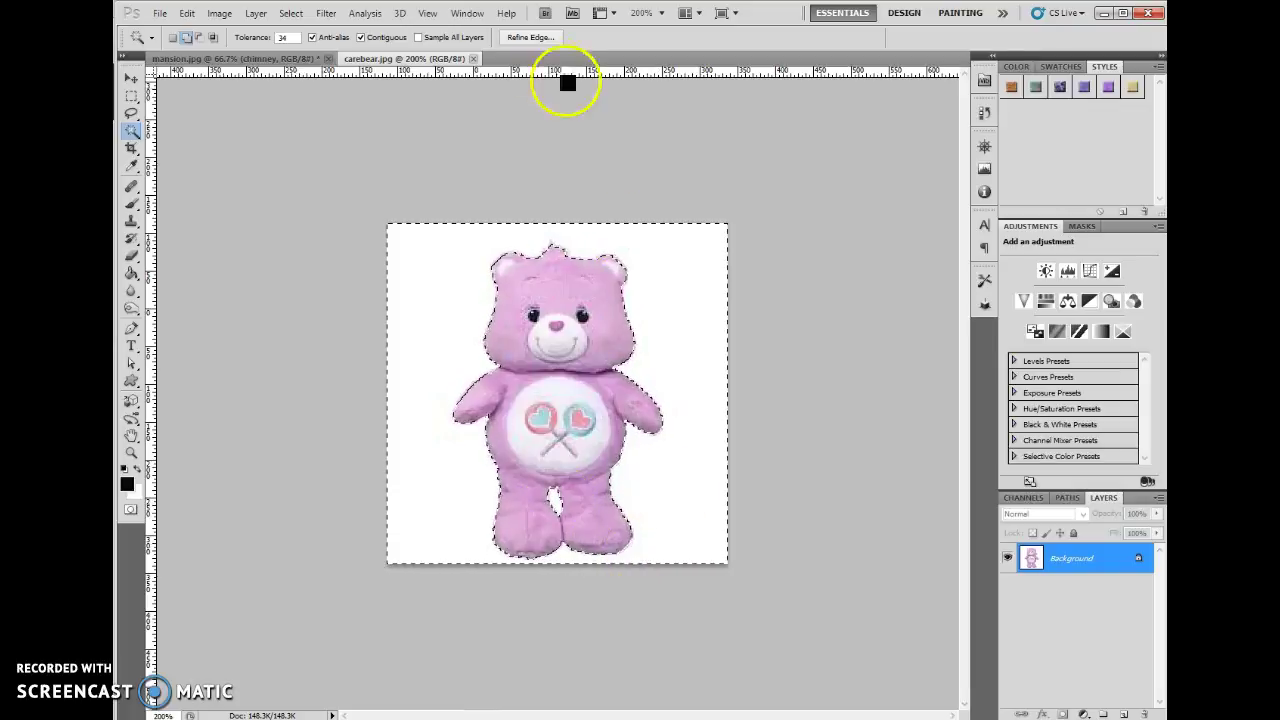
left_click(531, 38)
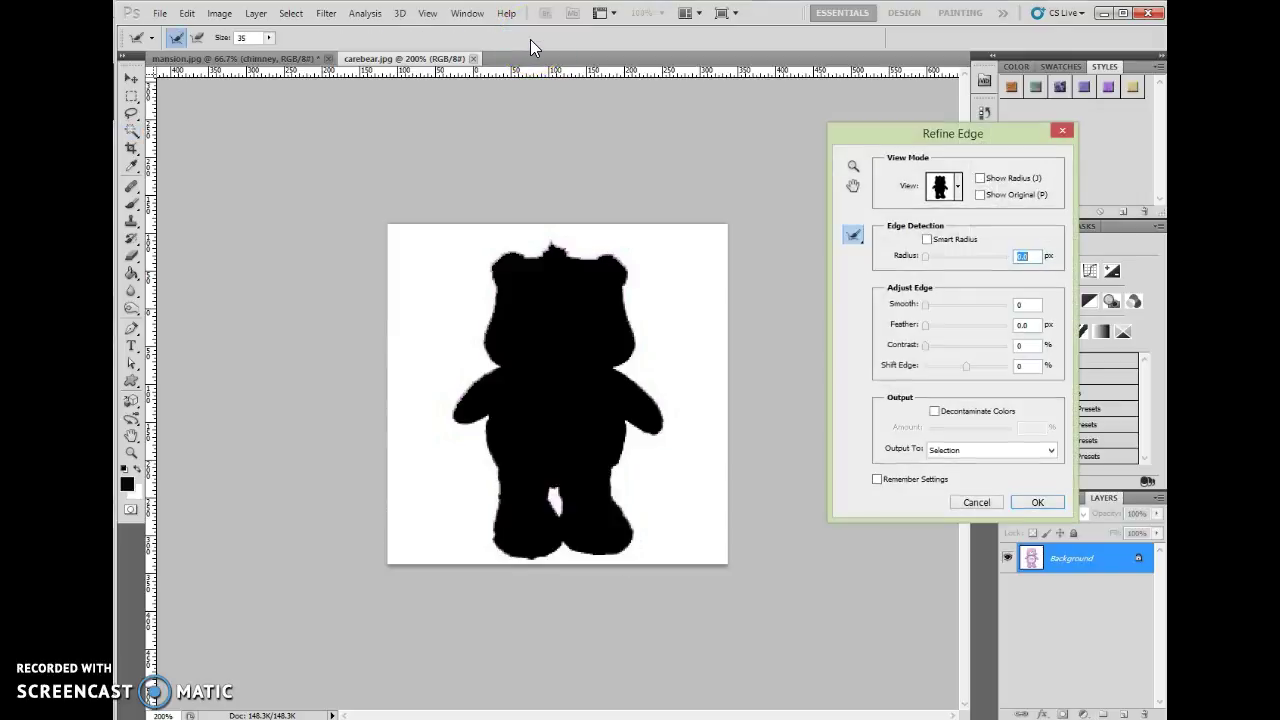
left_click(985, 500)
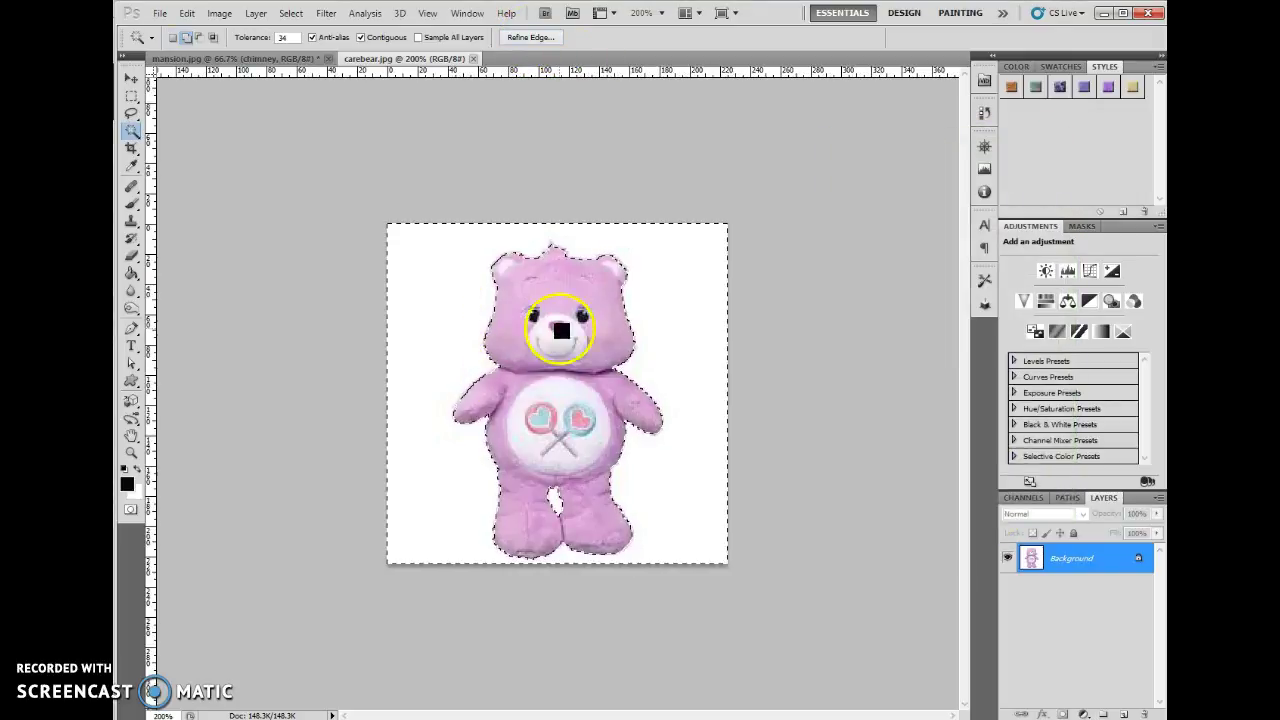
Invert the selection to the bear itself and preview the cut-out on black in Refine Edge, keeping the settings unchanged
right_click(673, 297)
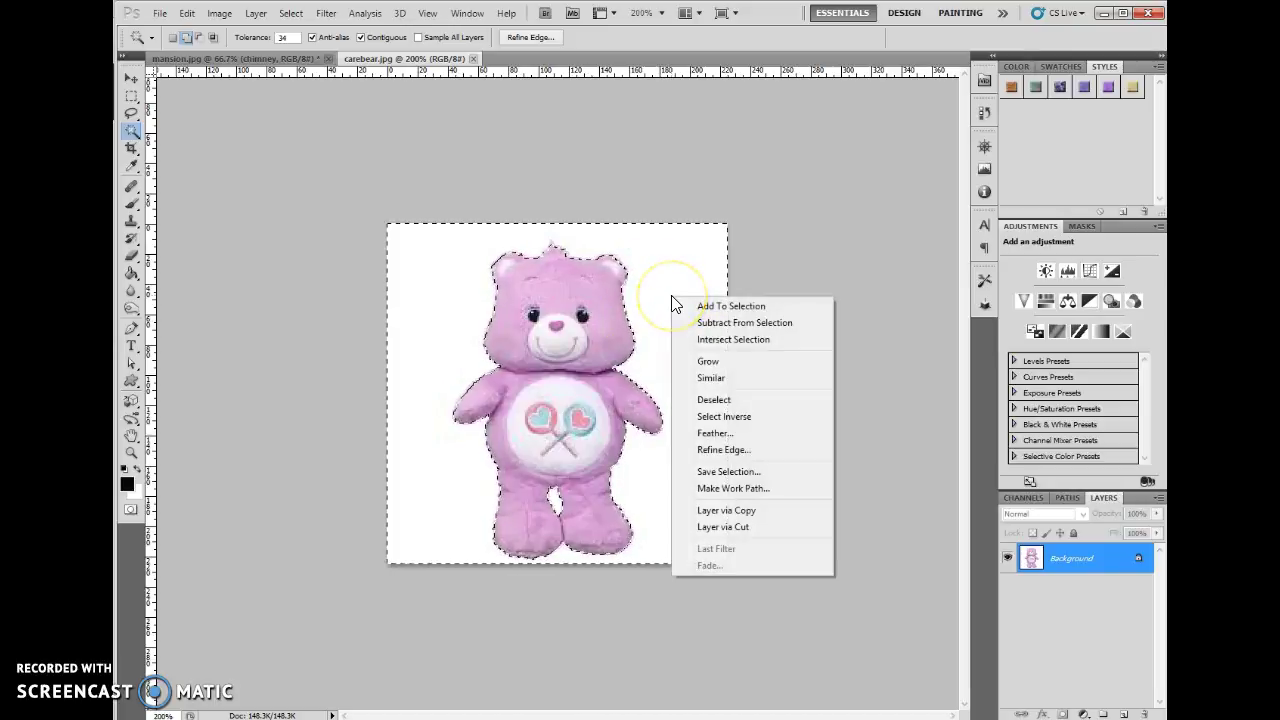
left_click(721, 417)
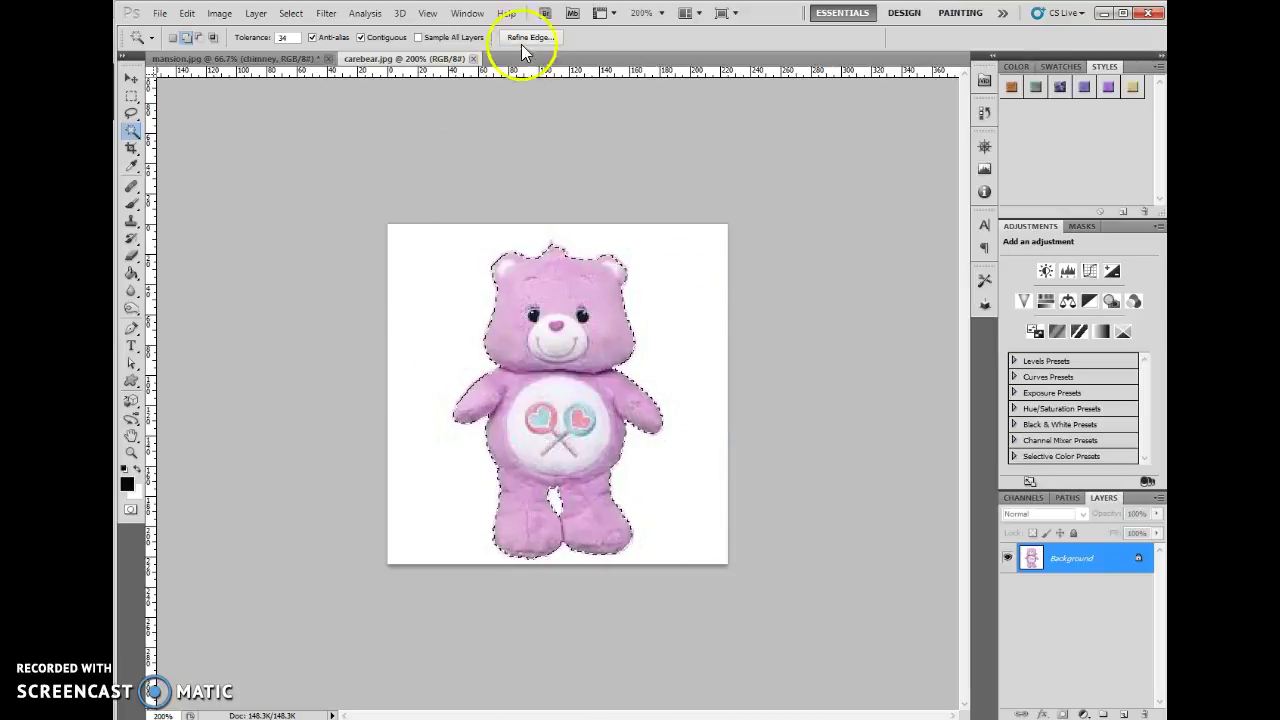
left_click(525, 36)
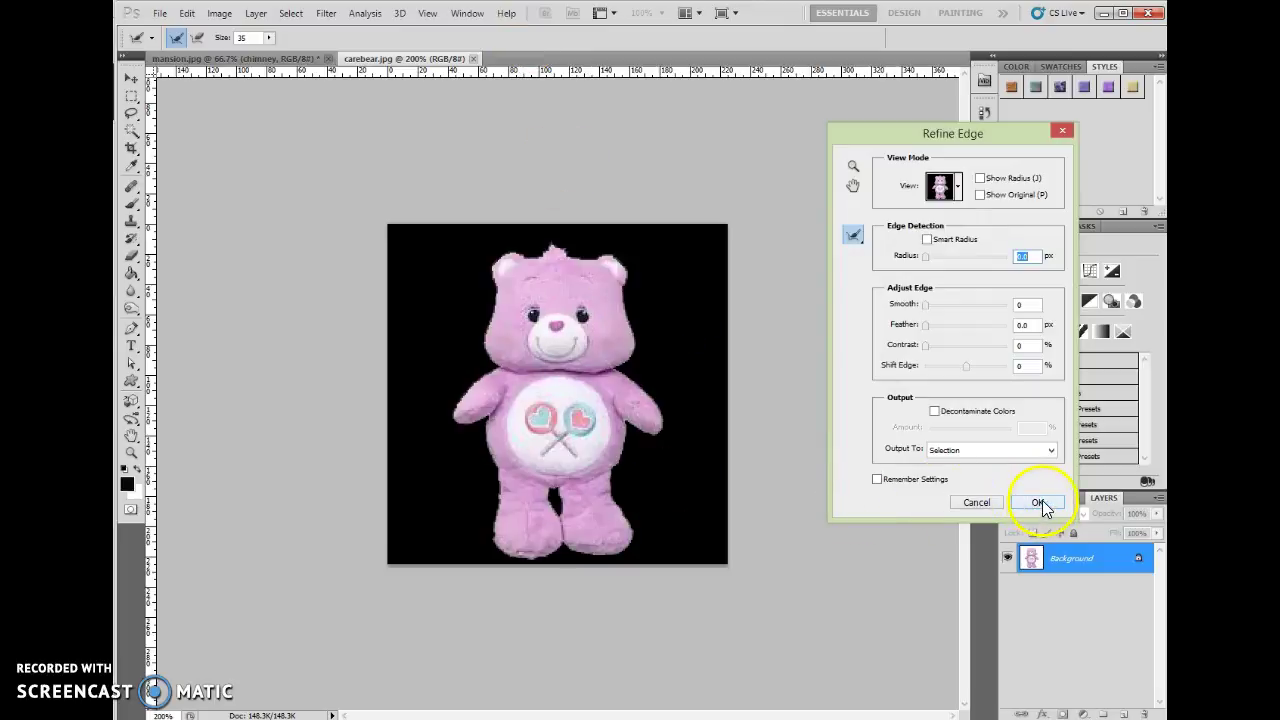
left_click(1039, 503)
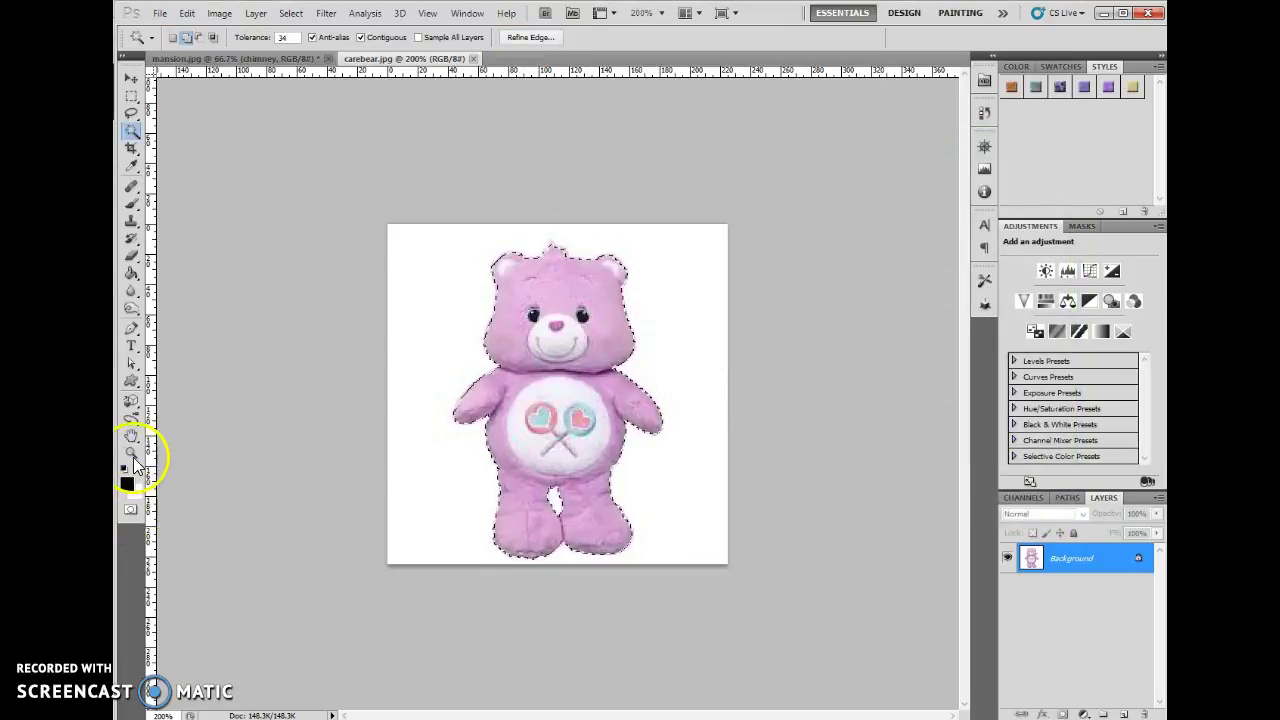
Add the hair tuft on top of the bear's head to the selection by painting it white with the Brush in Quick Mask mode
left_click(131, 453)
left_click(574, 229)
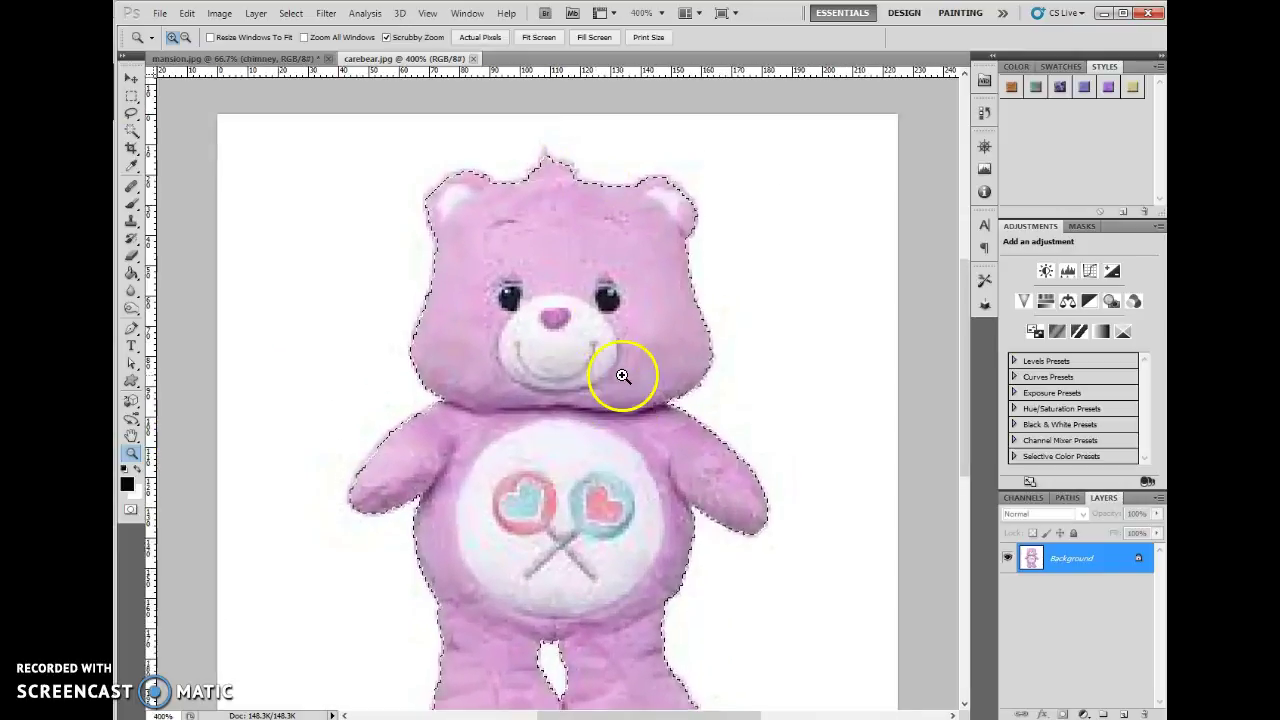
left_click(568, 190)
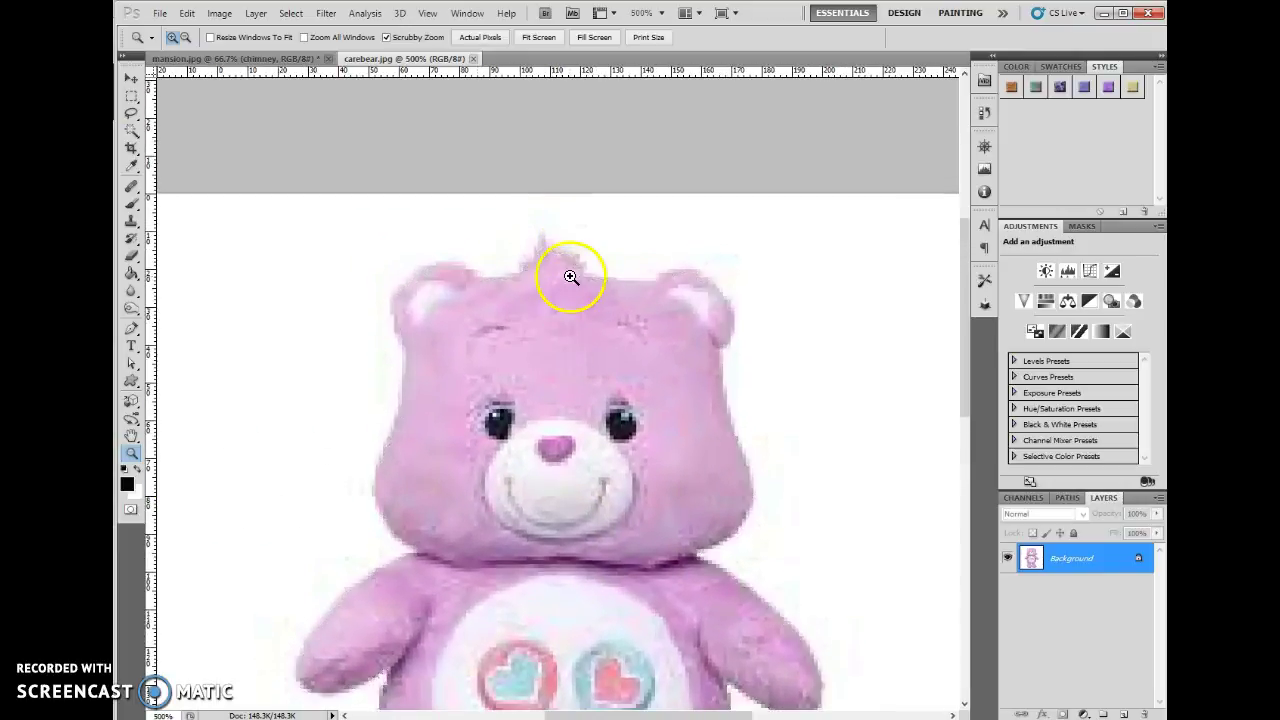
left_click(570, 277)
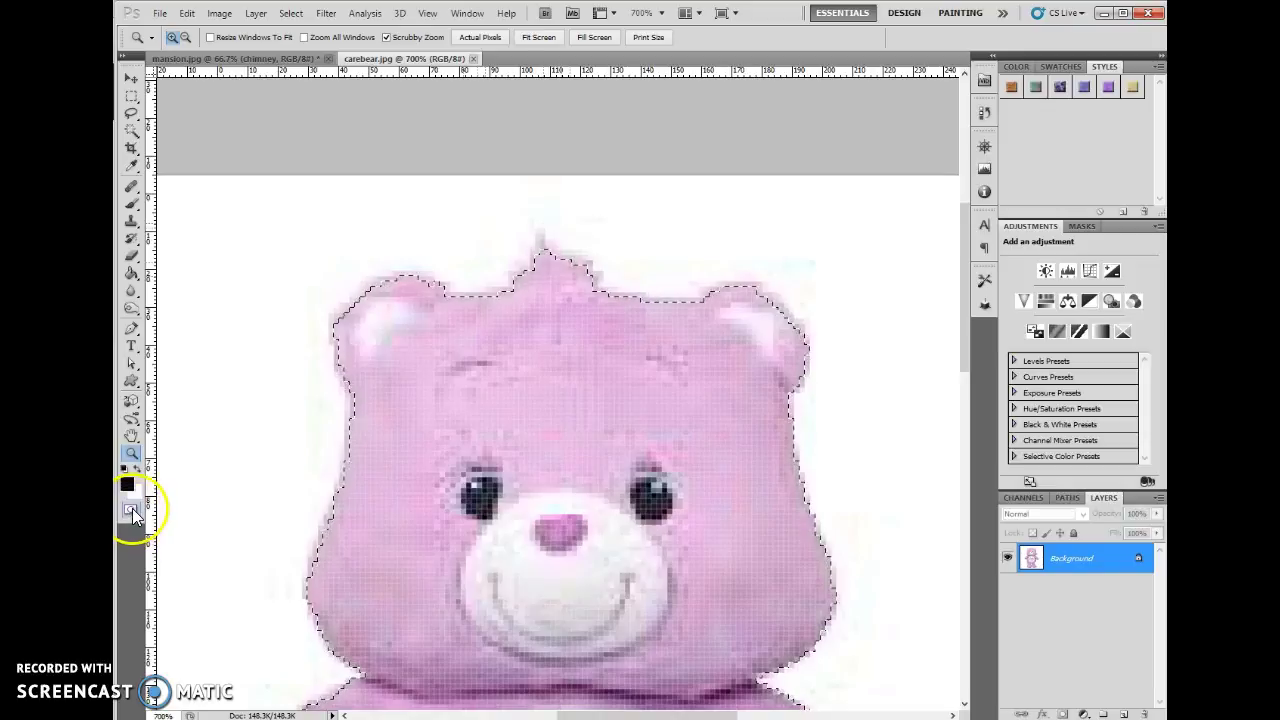
left_click(132, 508)
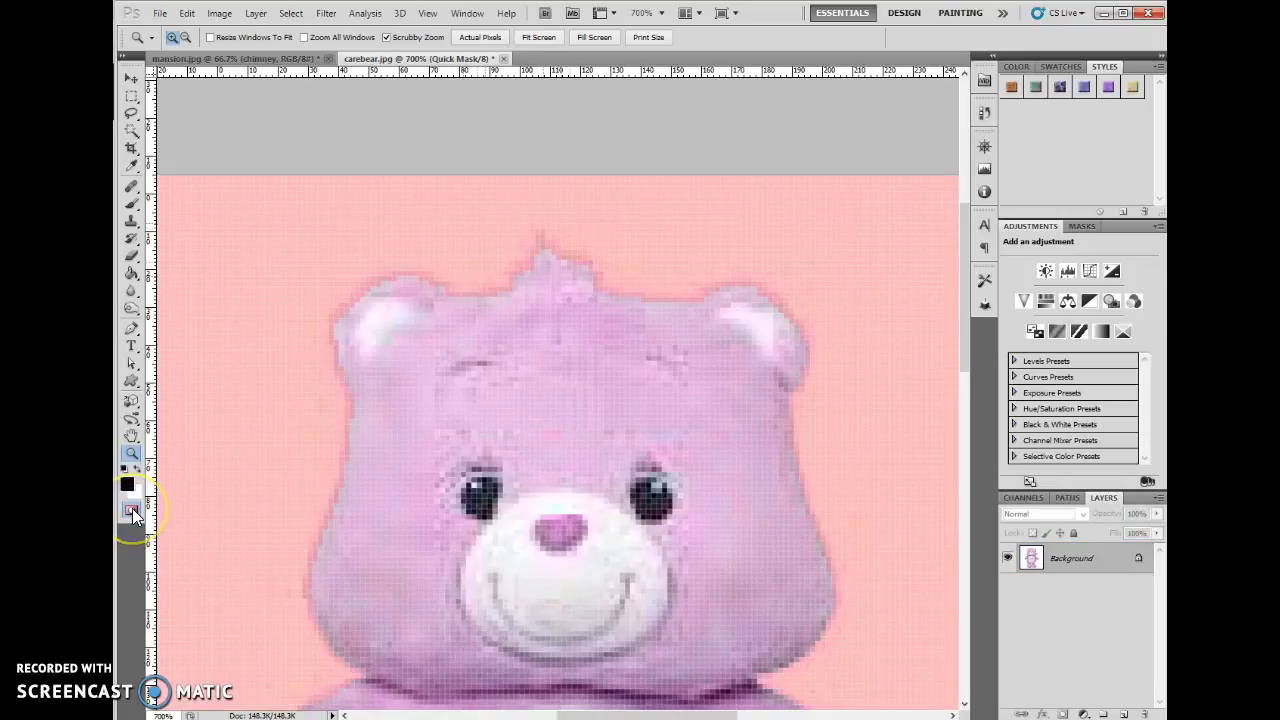
left_click(132, 201)
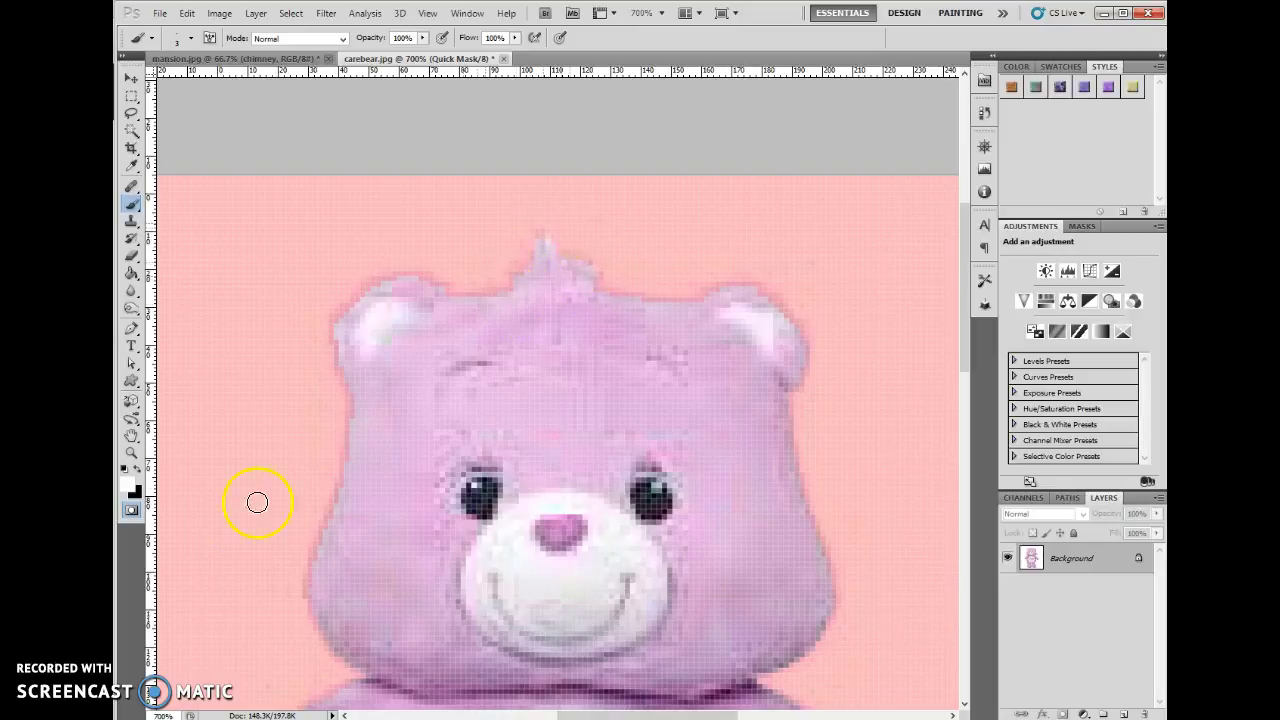
left_click(130, 511)
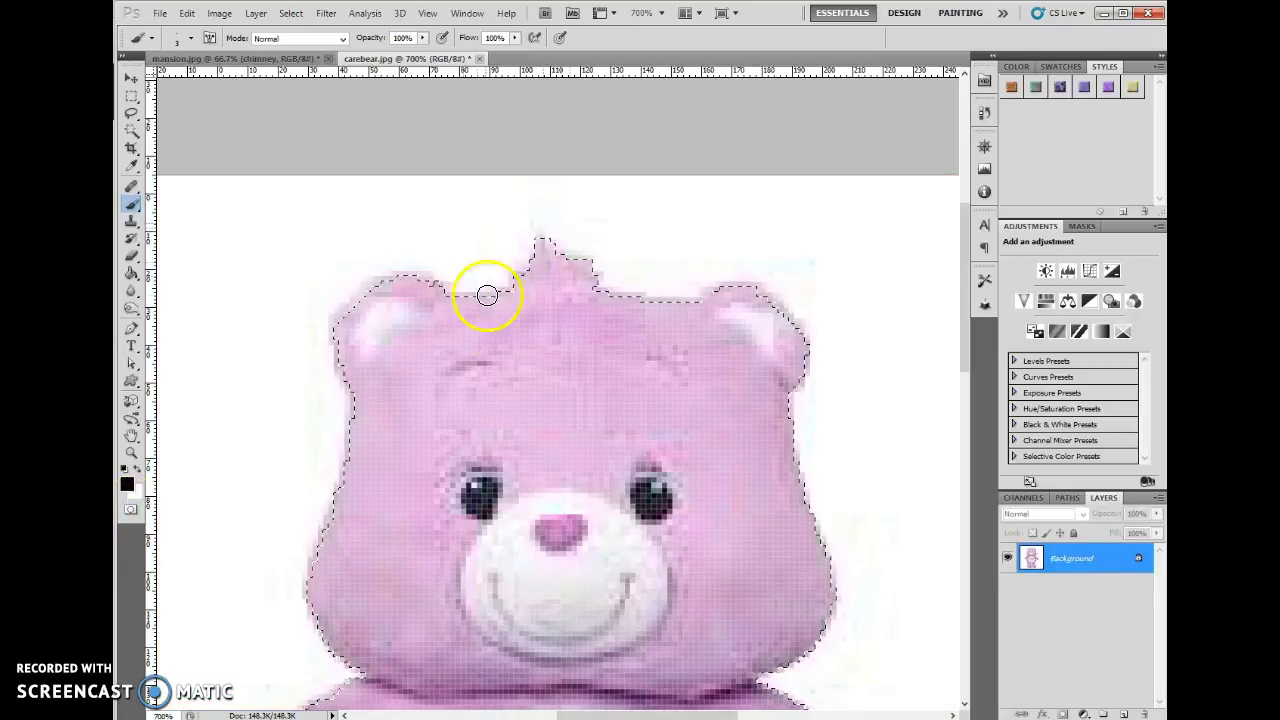
Check the bear selection in Refine Edge at actual pixels with the On Black view and accept it without adjustments
key("ctrl+minus")
key("ctrl+minus")
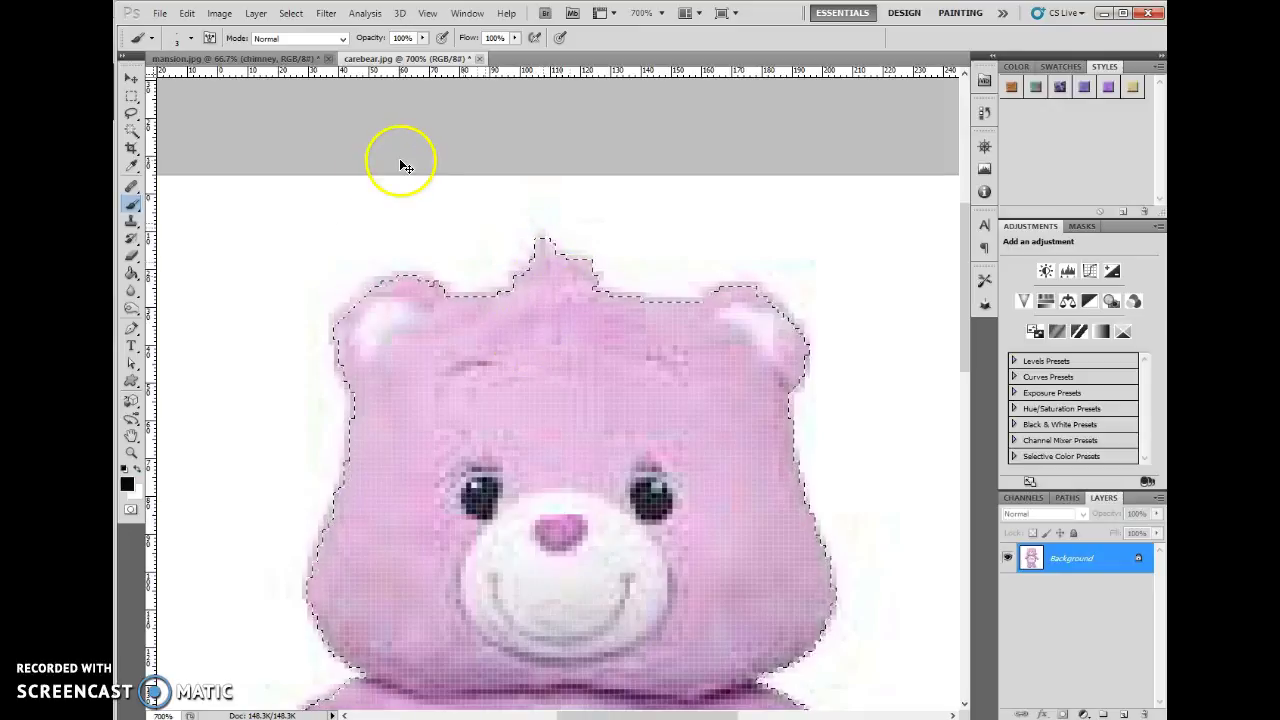
key("ctrl+d")
key("ctrl+minus")
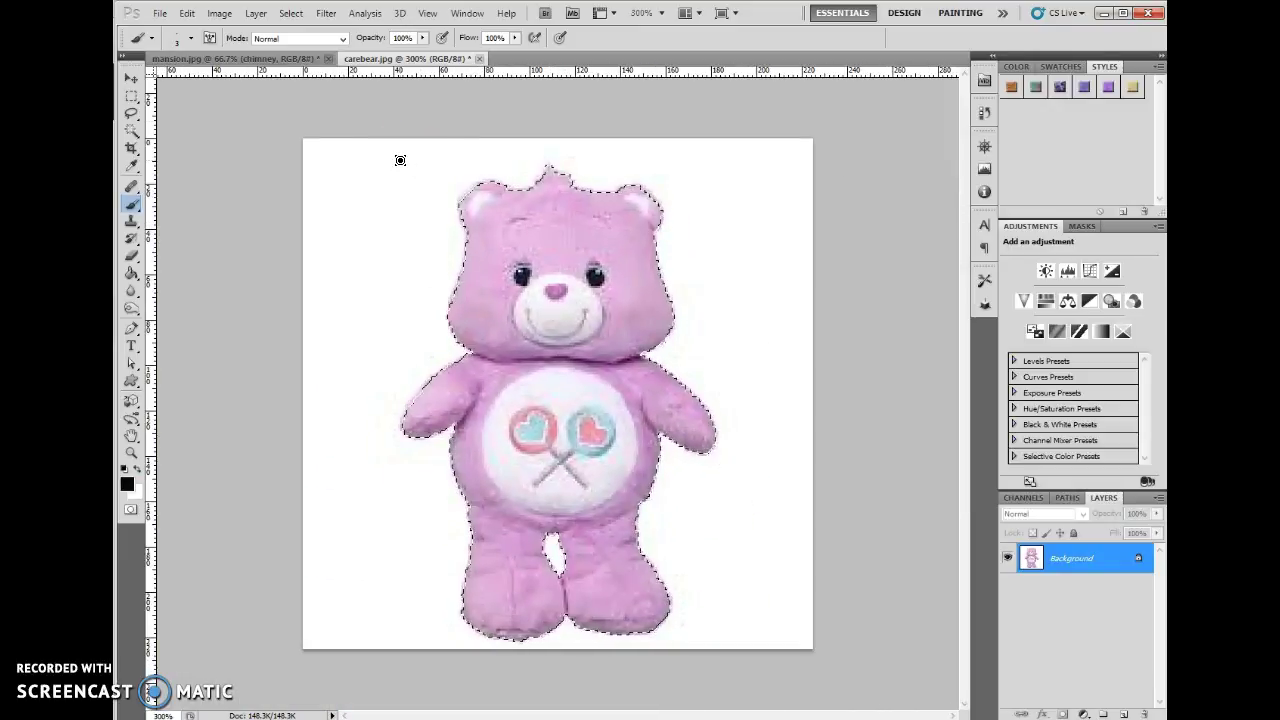
left_click(131, 131)
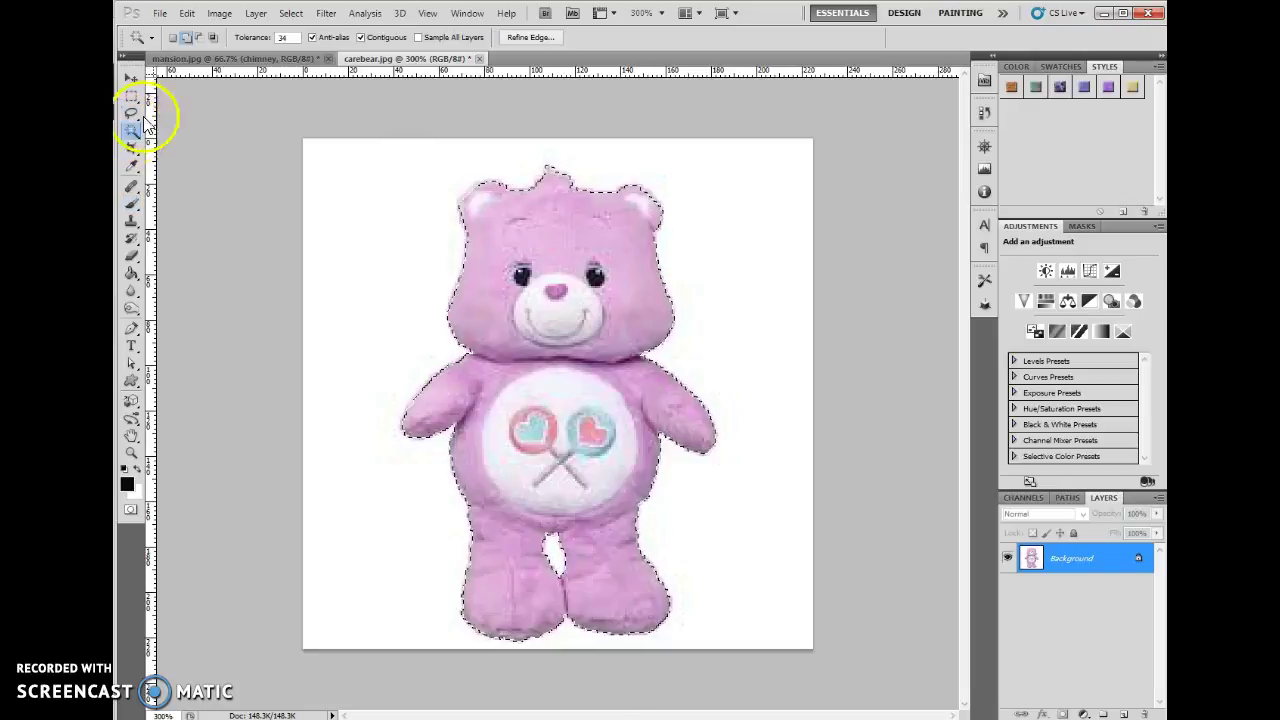
left_click(532, 37)
left_click(960, 188)
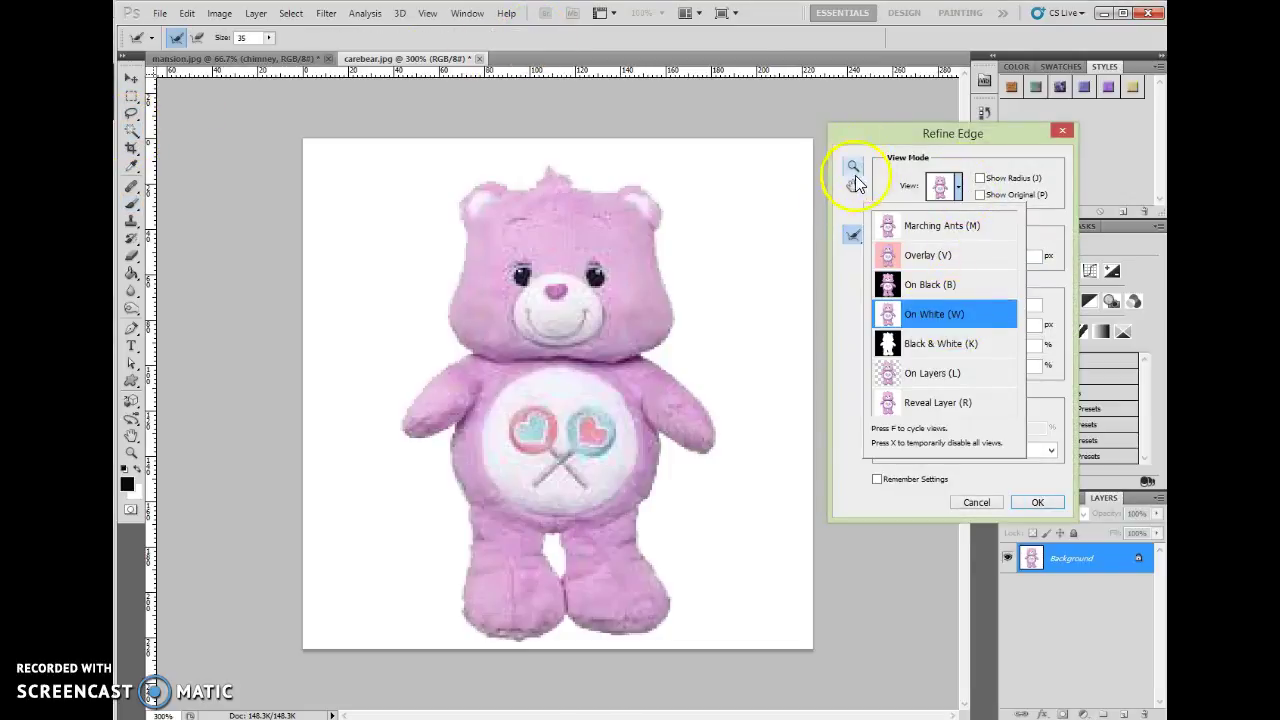
left_click(853, 168)
left_click(495, 37)
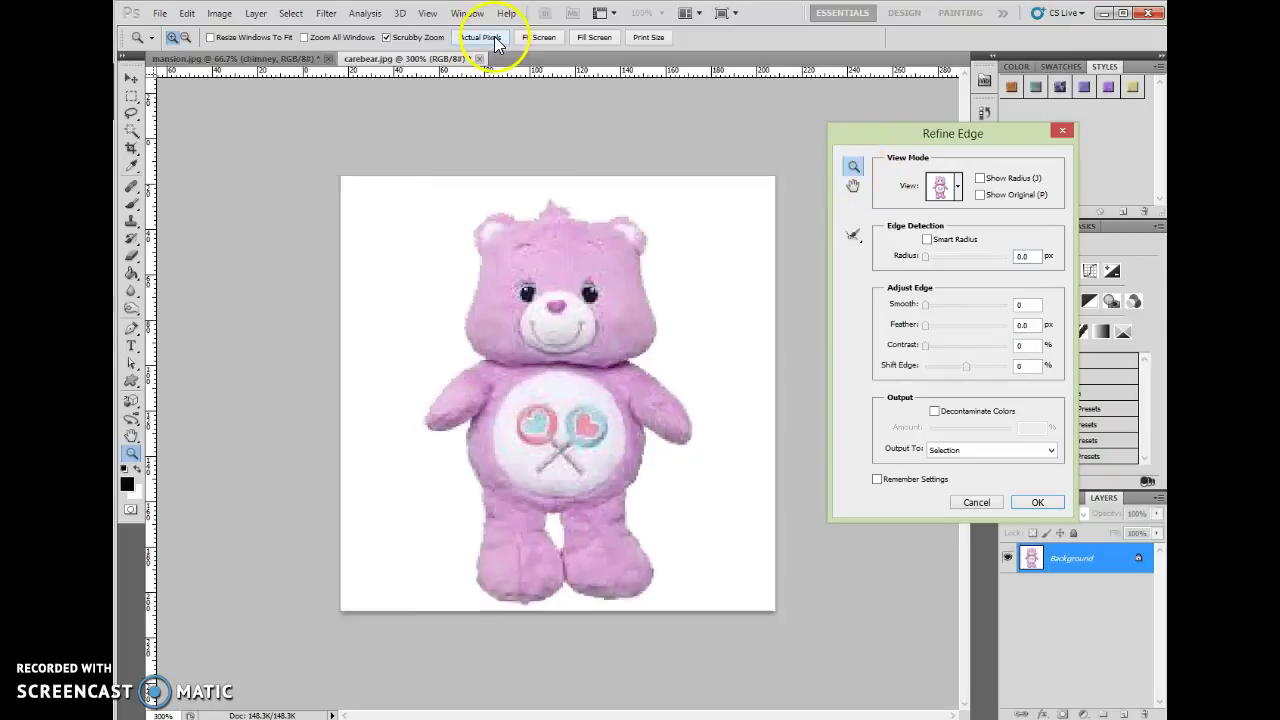
left_click(962, 190)
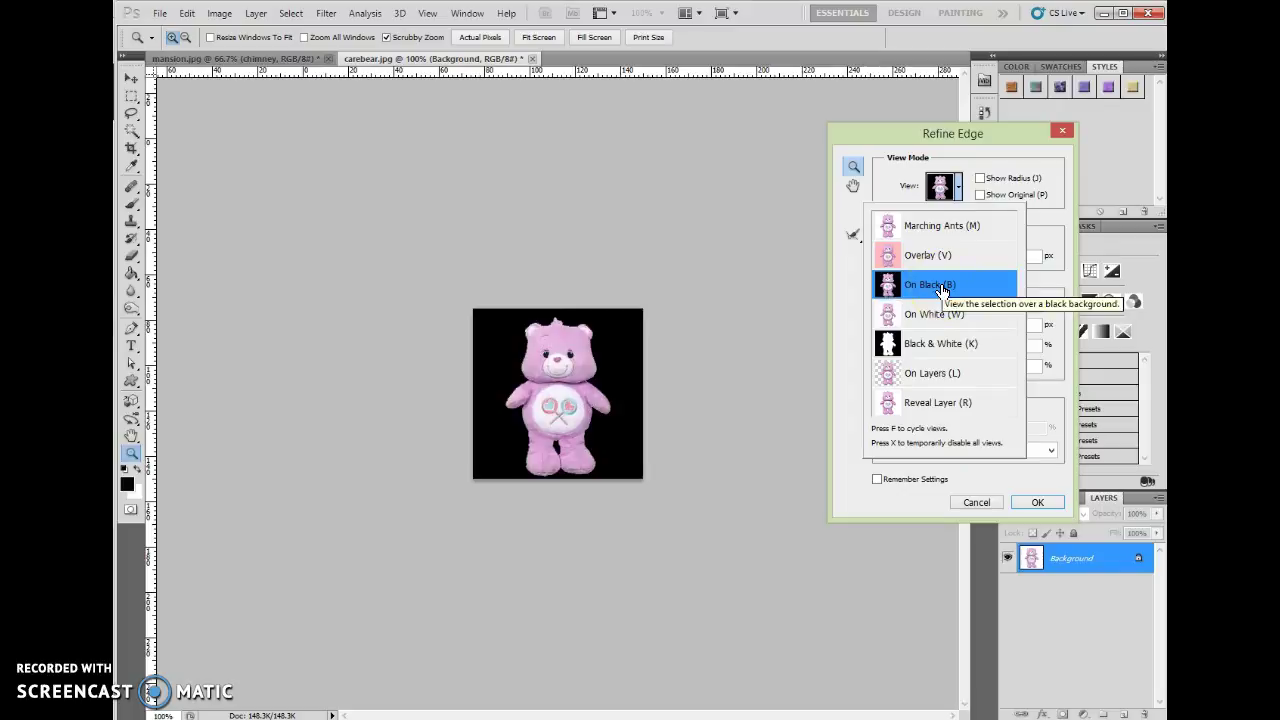
left_click(1045, 504)
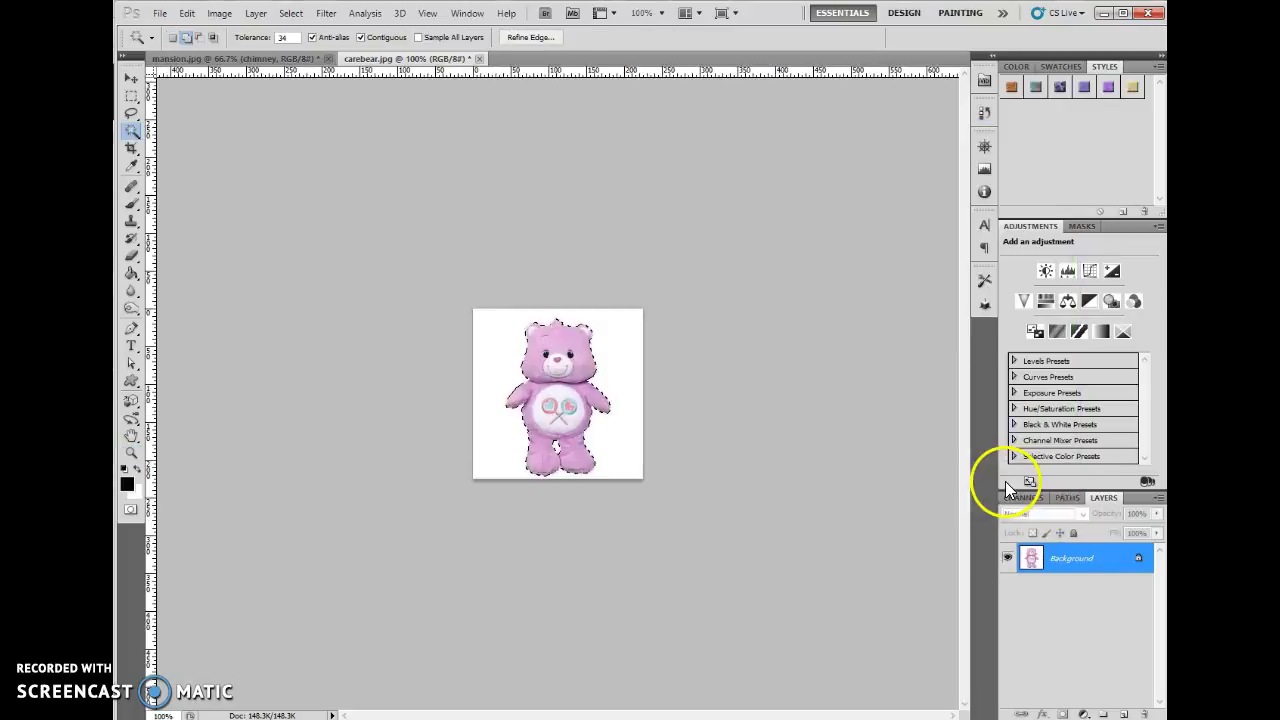
Float carebear.jpg and move the selected bear into mansion.jpg onto the lawn below the palm tree, as a layer named "bear"
left_click_drag(403, 59, 675, 127)
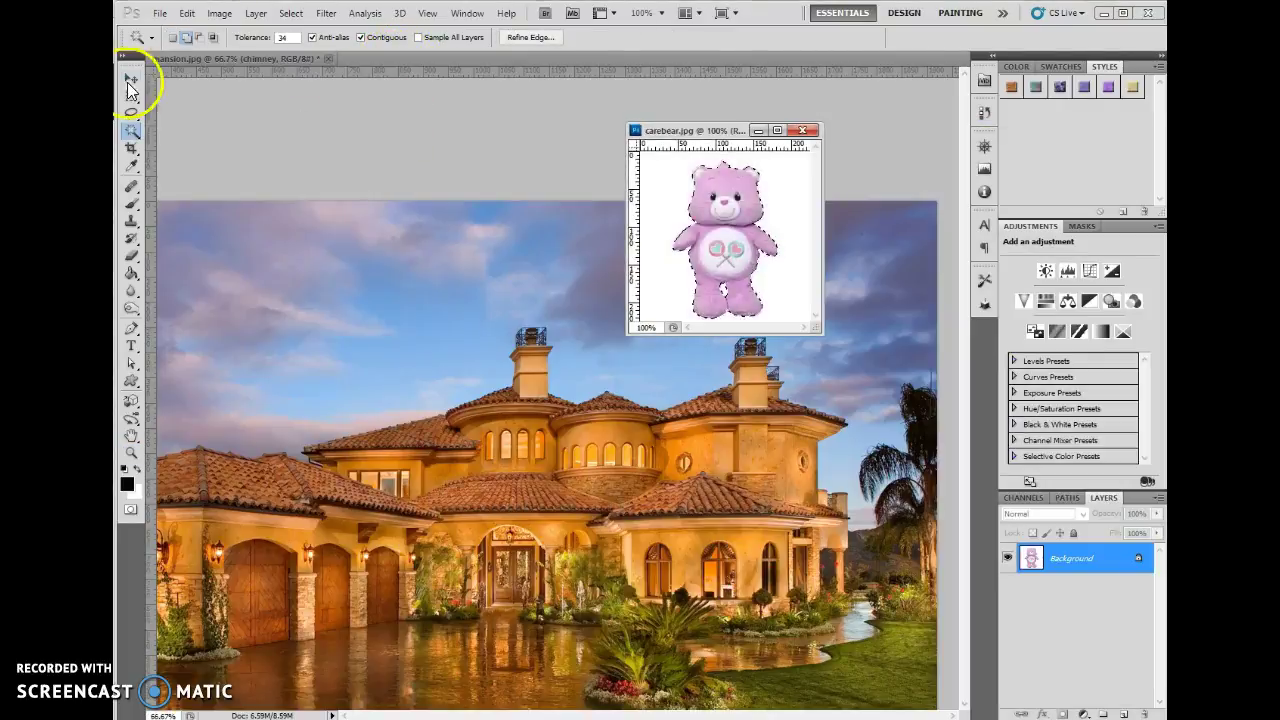
left_click(131, 78)
left_click_drag(700, 270, 911, 634)
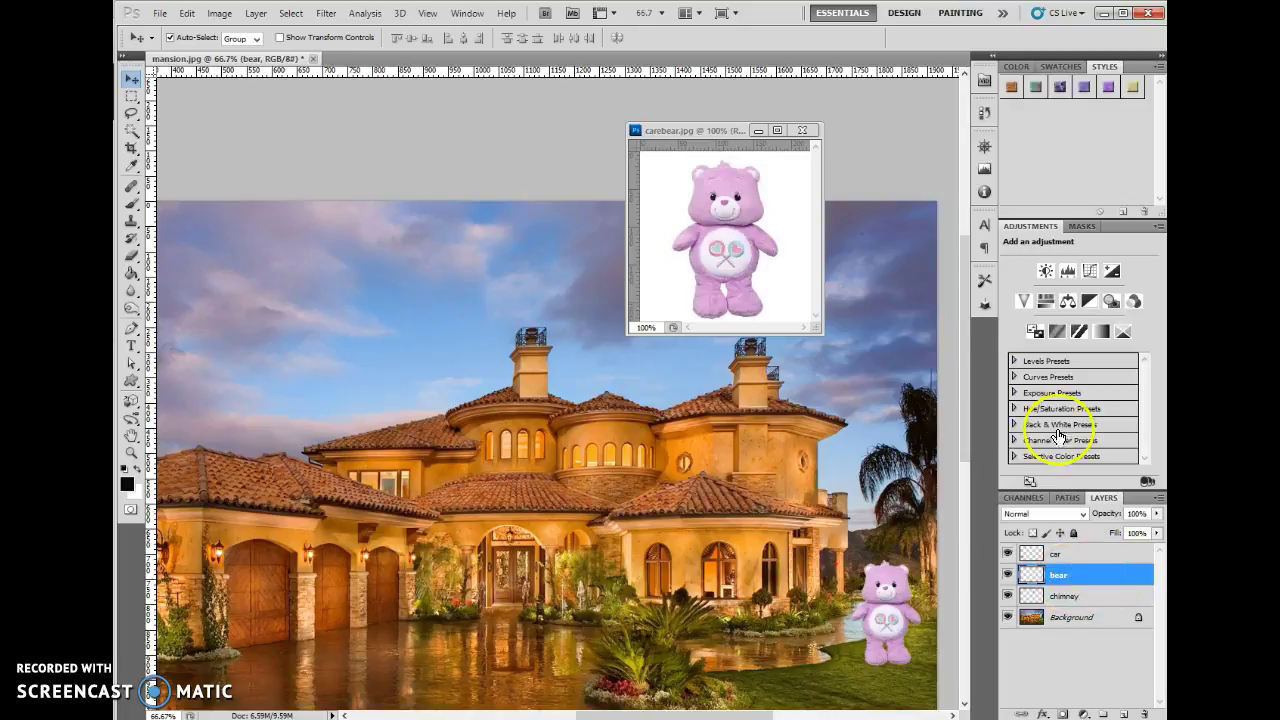
Close carebear.jpg without saving its changes and open eagle.jpg from the select mansion folder
left_click(802, 130)
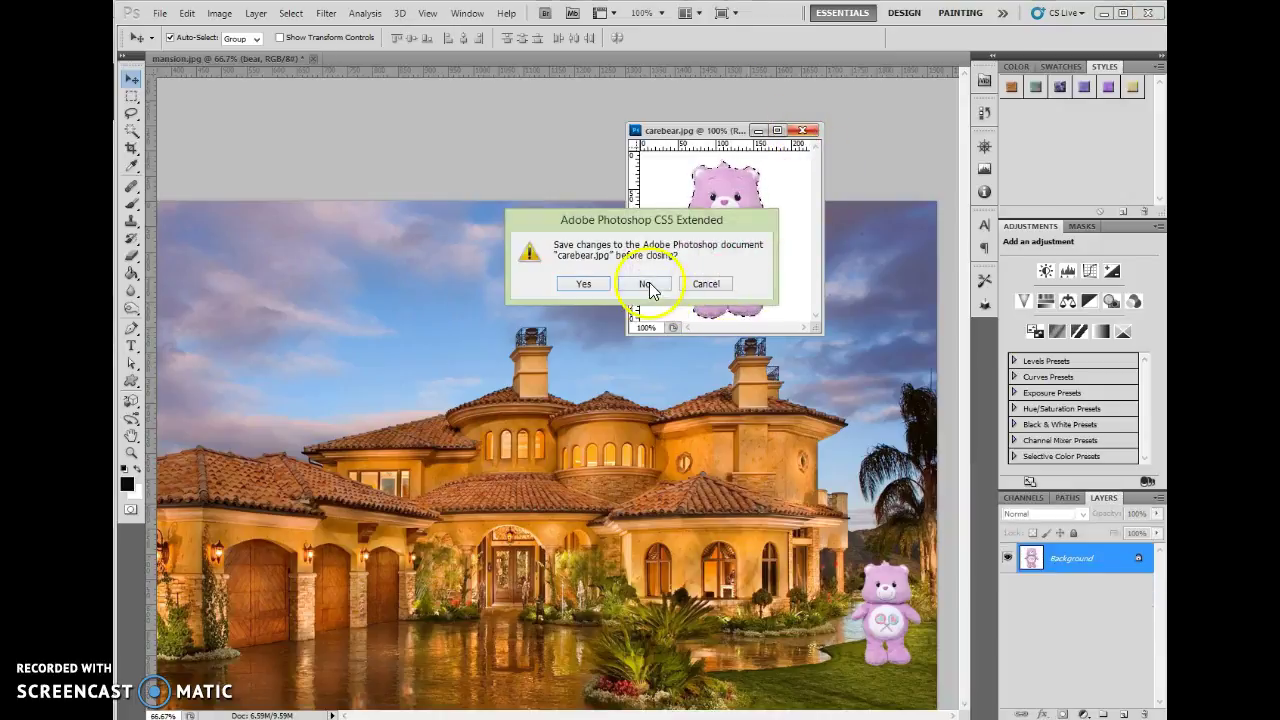
left_click(647, 285)
left_click(162, 15)
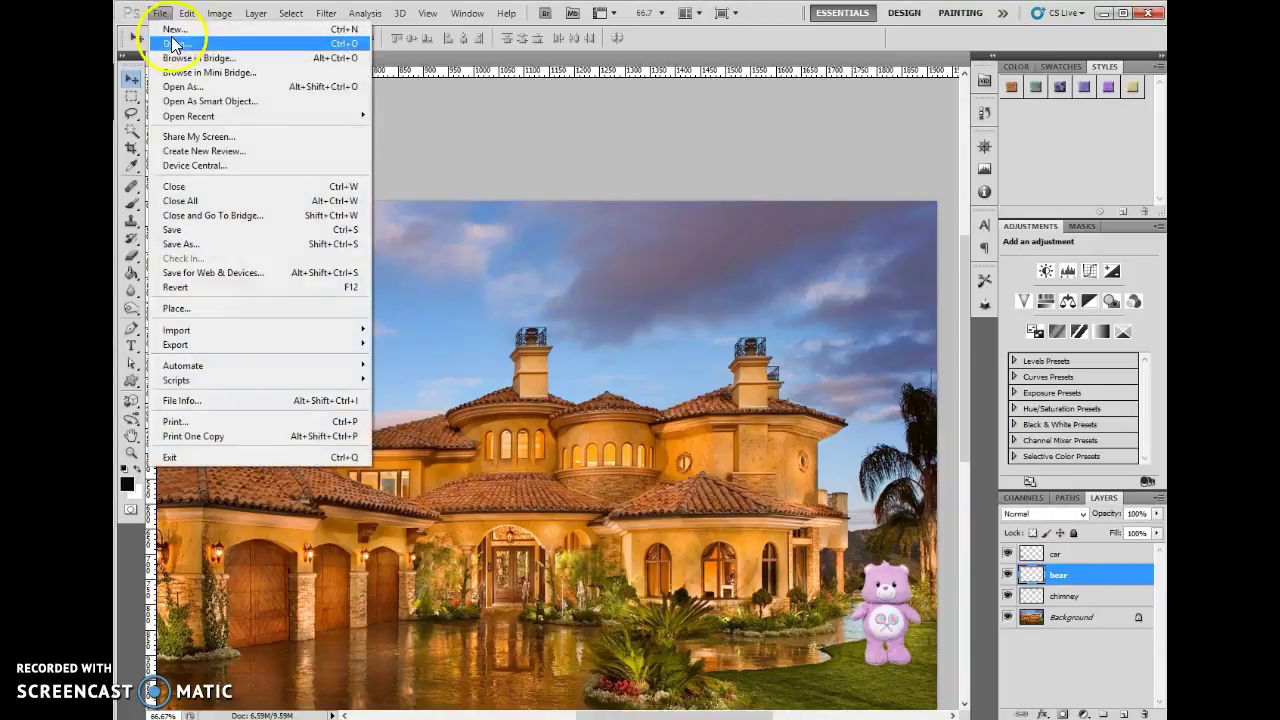
left_click(172, 52)
double_click(710, 188)
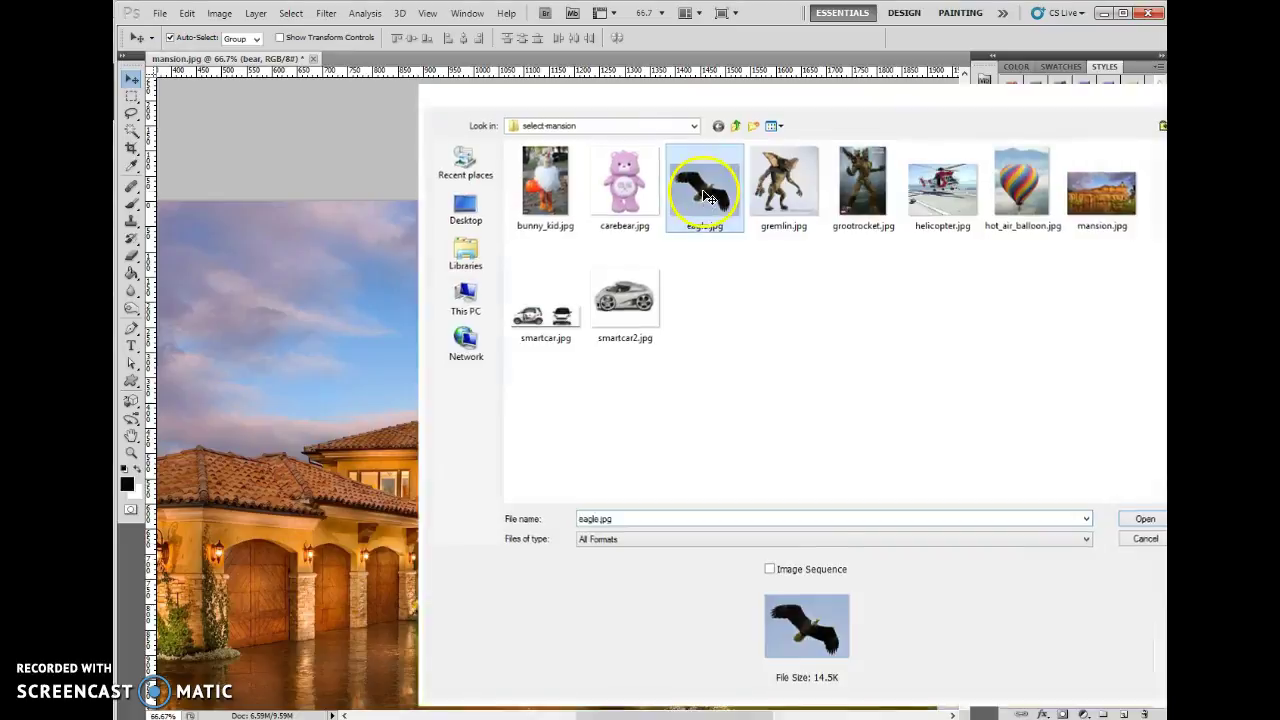
Try selecting the sky around the eagle with the Magic Wand at tolerance 34 and at 76
left_click(134, 133)
left_click(617, 312)
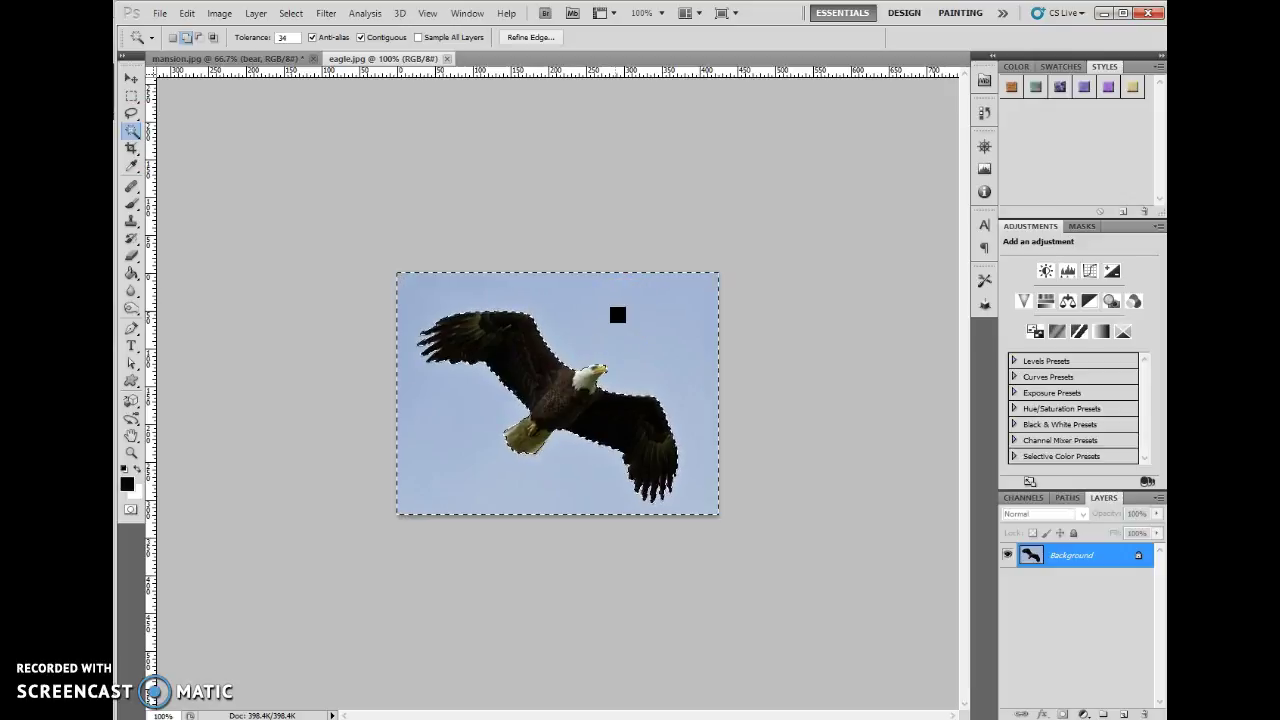
key("ctrl+d")
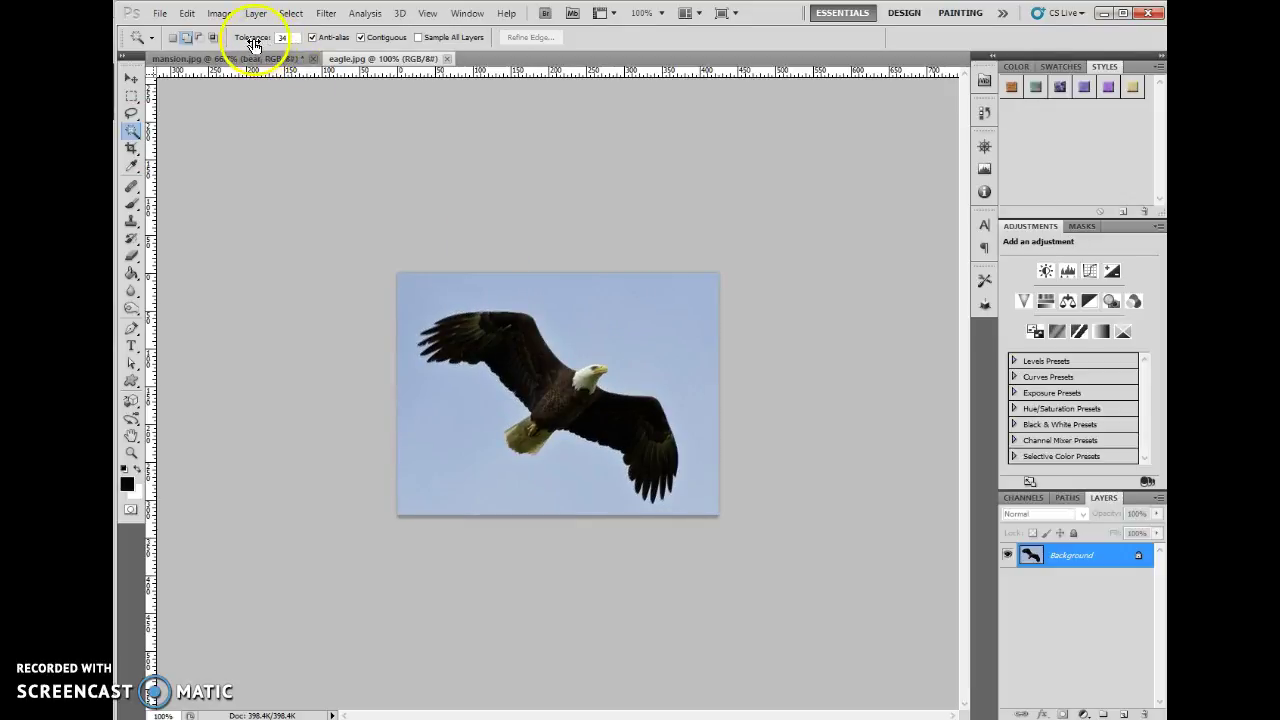
left_click(652, 350)
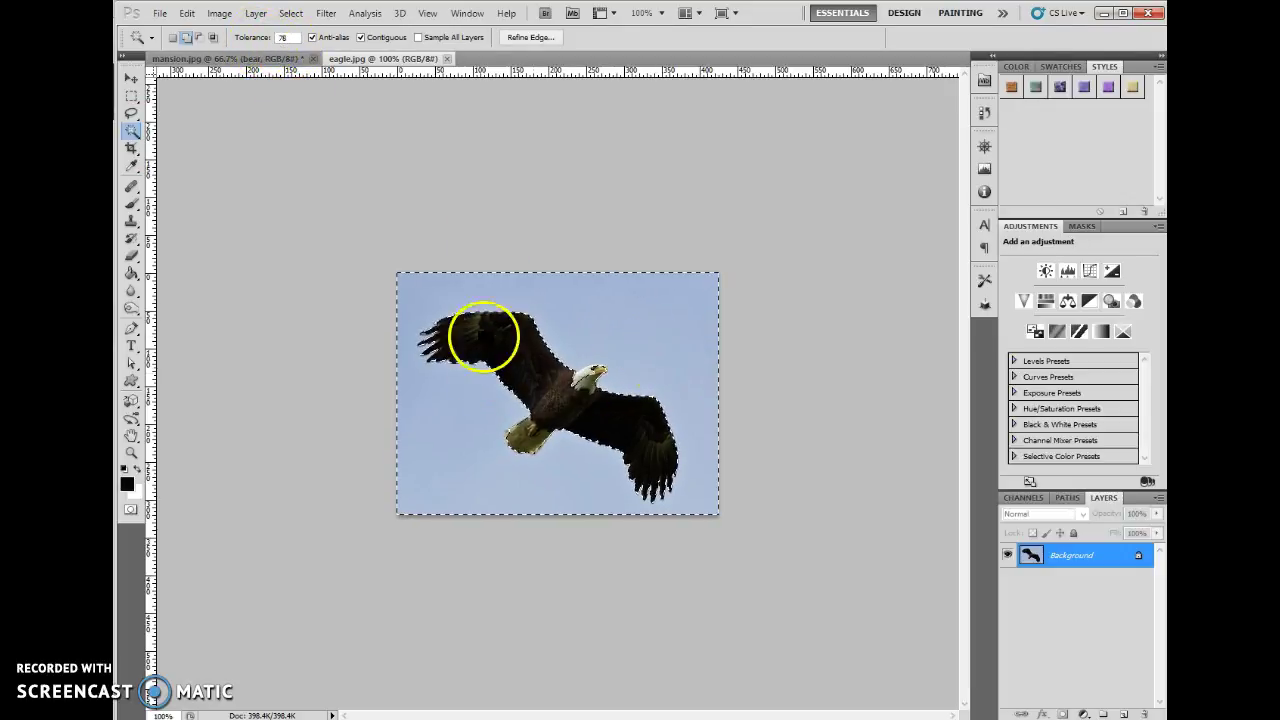
key("ctrl+d")
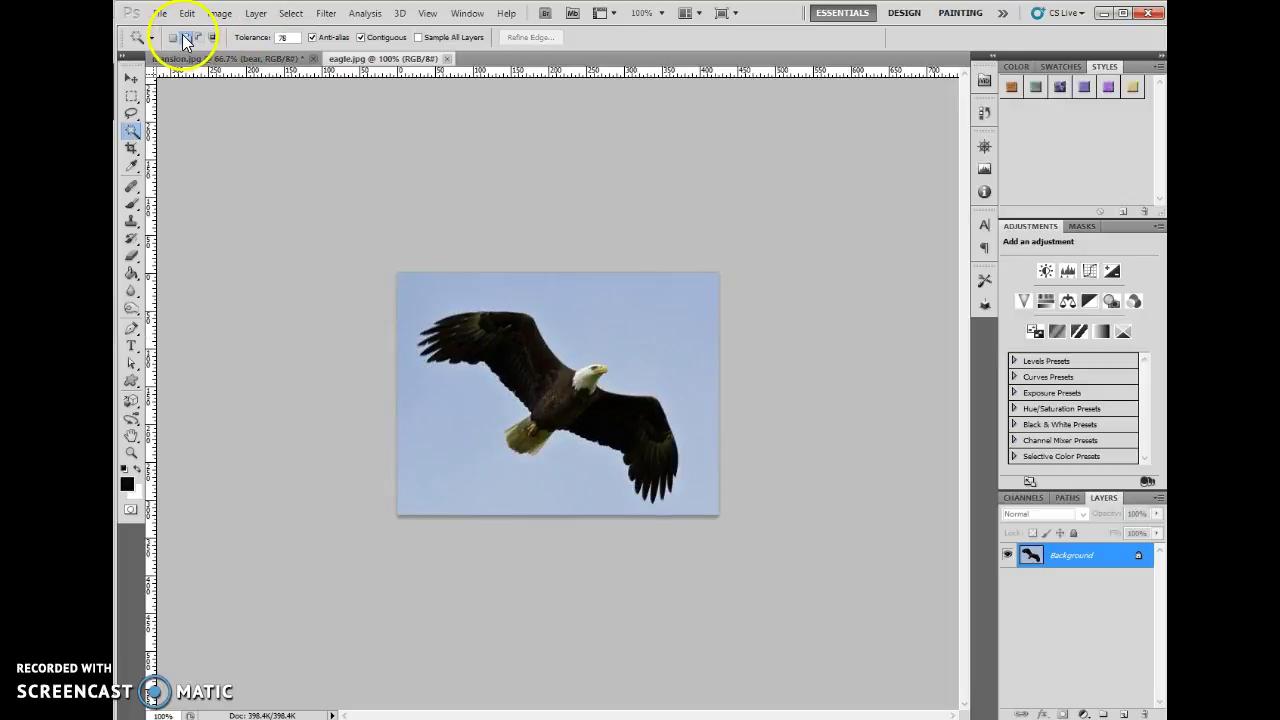
Try a sky selection at tolerance 23, inverted to the eagle and previewed on black in Refine Edge
left_click_drag(255, 44, 234, 45)
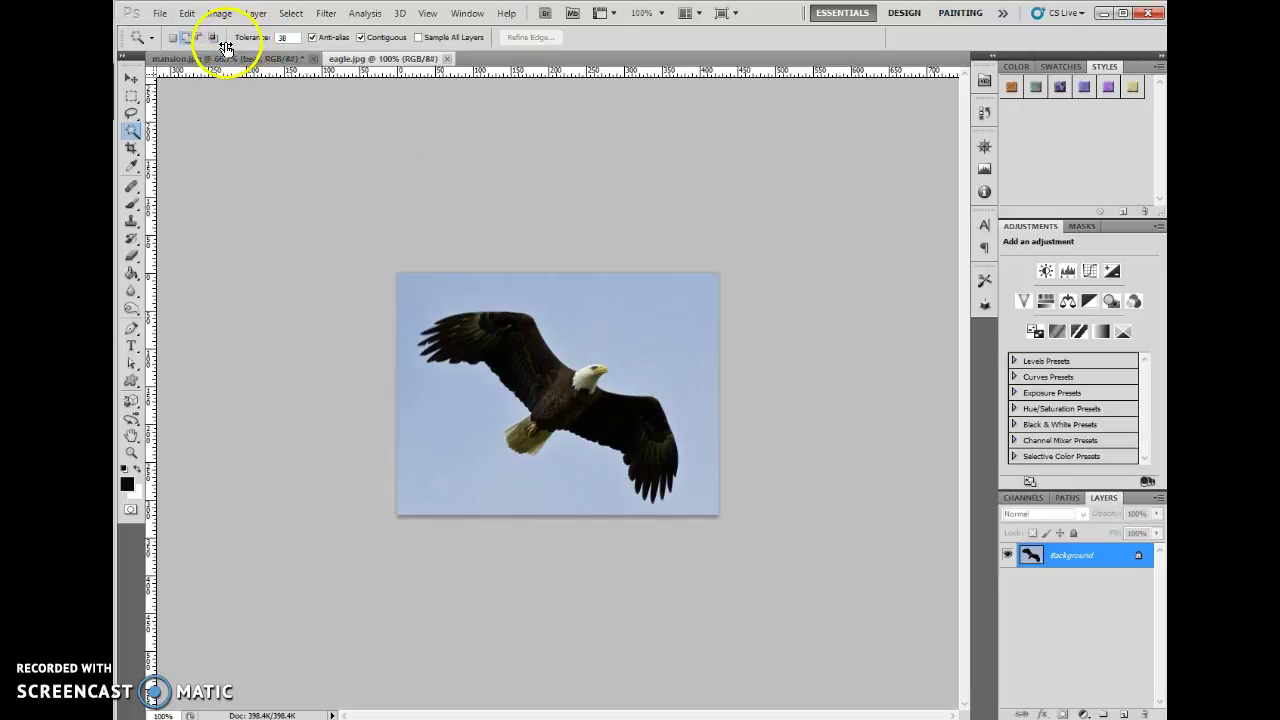
left_click(660, 327)
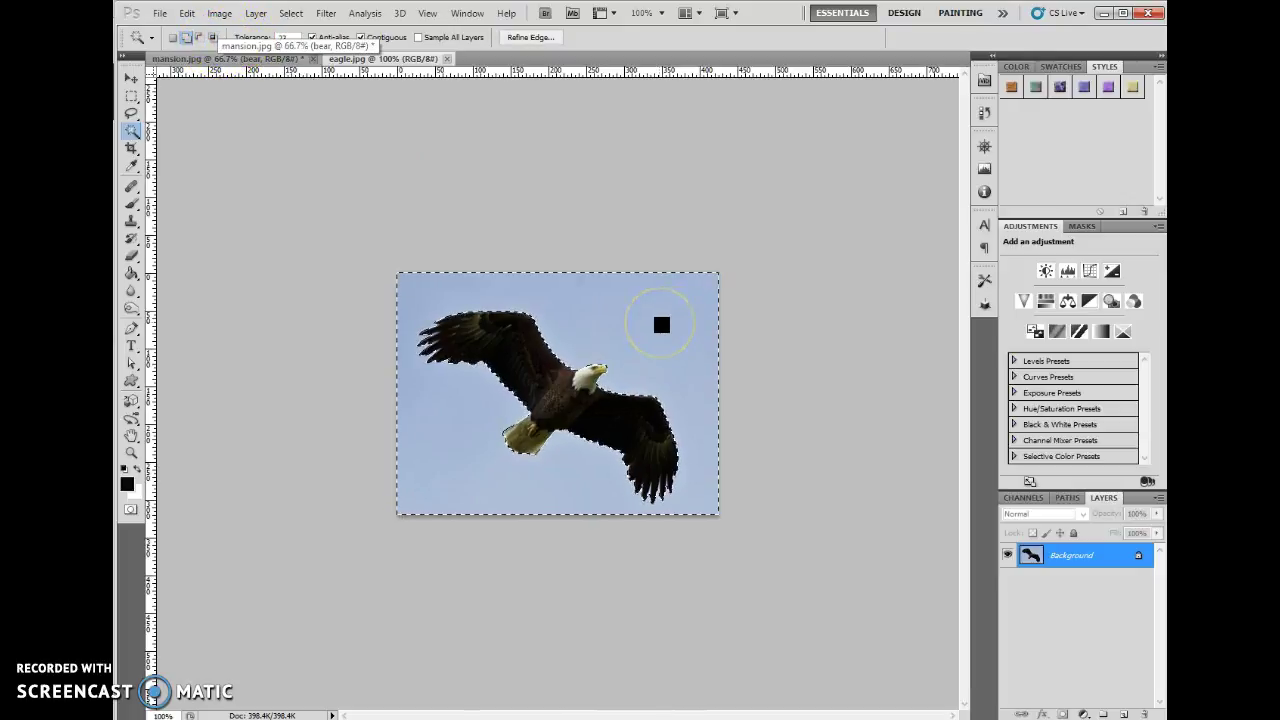
left_click(698, 363)
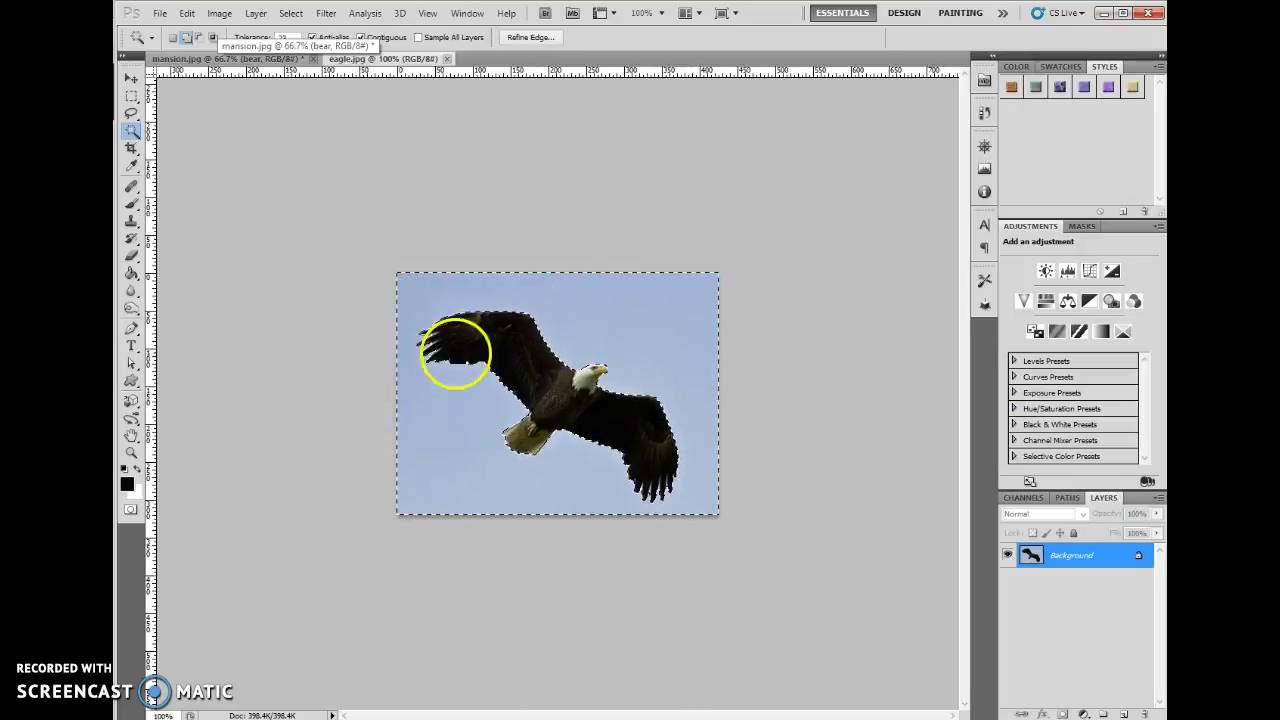
right_click(624, 309)
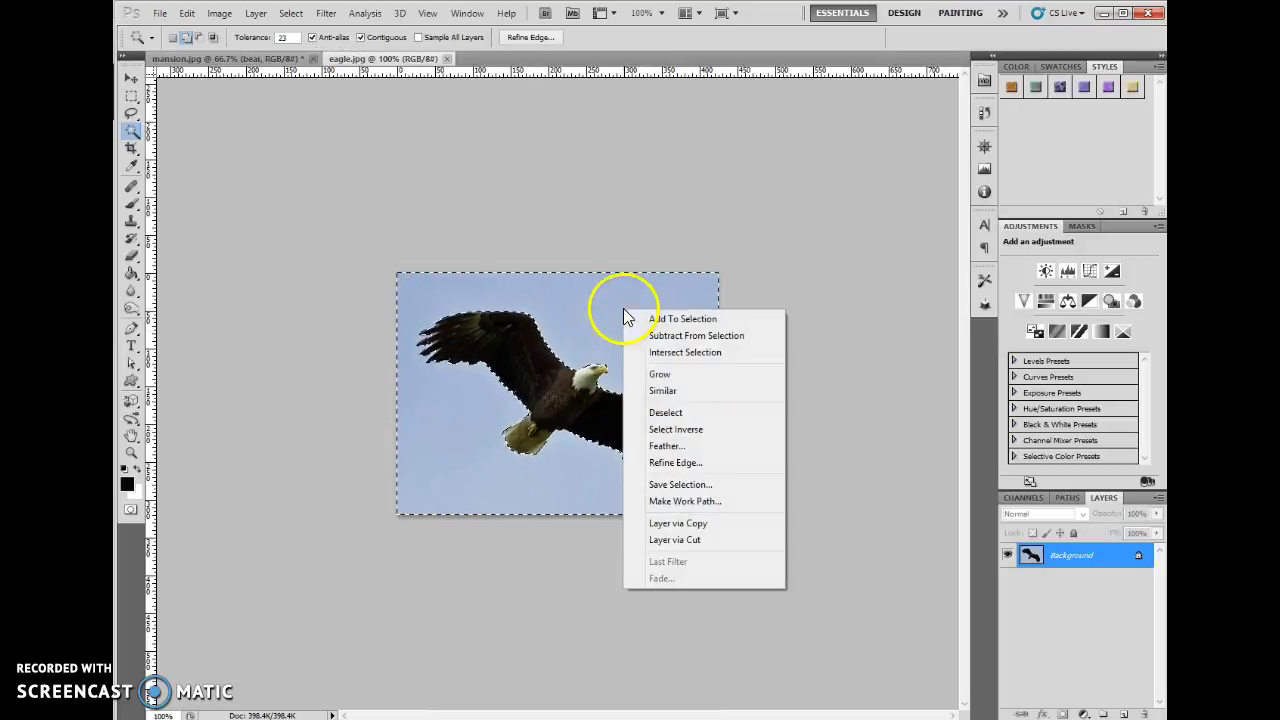
left_click(672, 431)
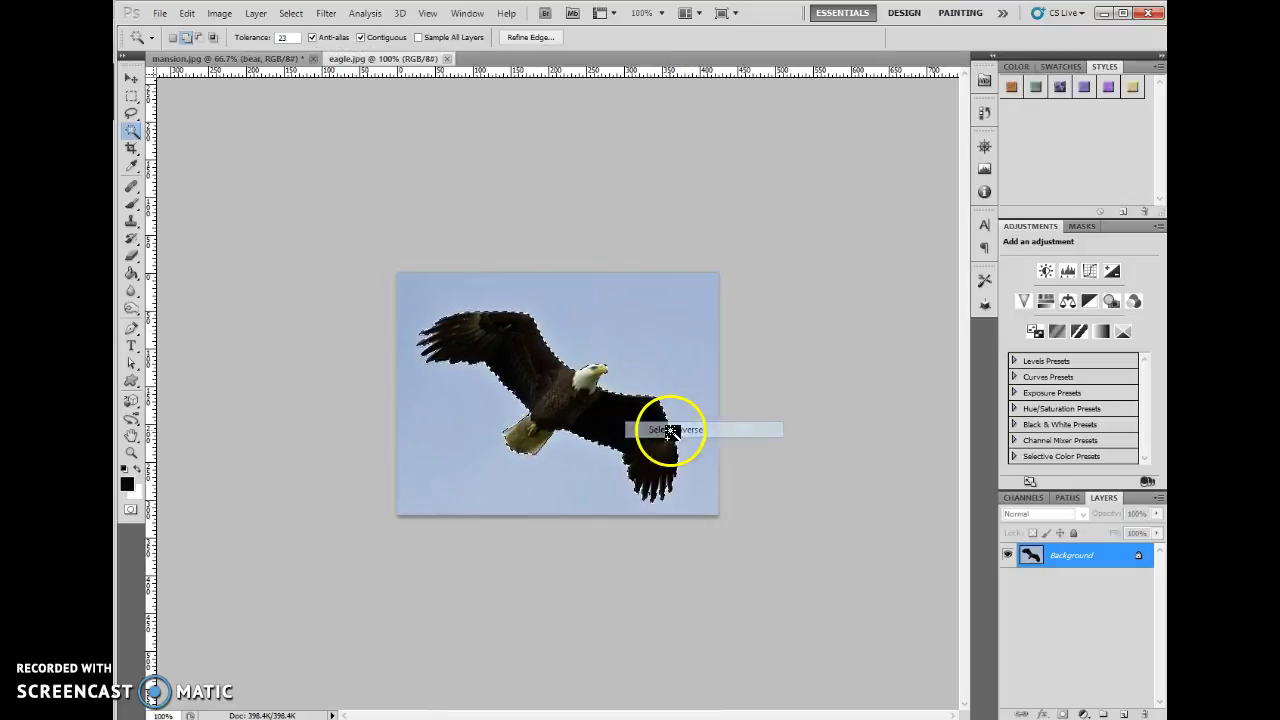
left_click(531, 39)
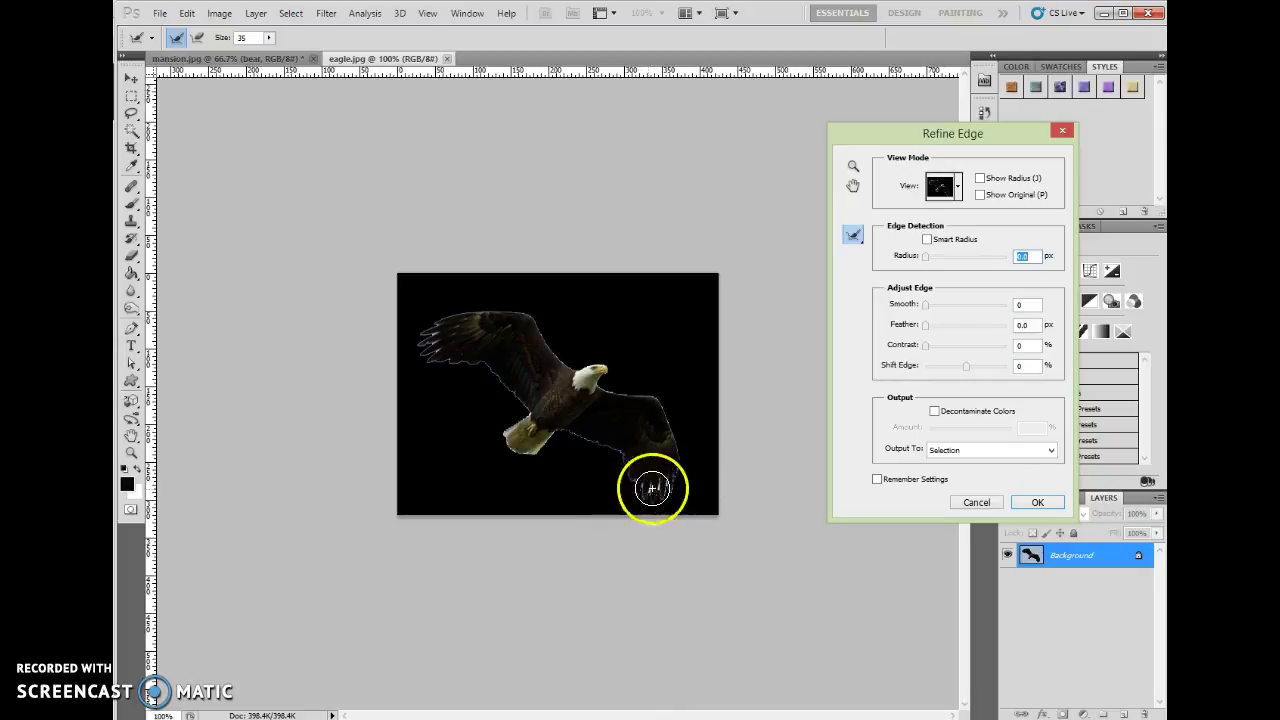
left_click(977, 503)
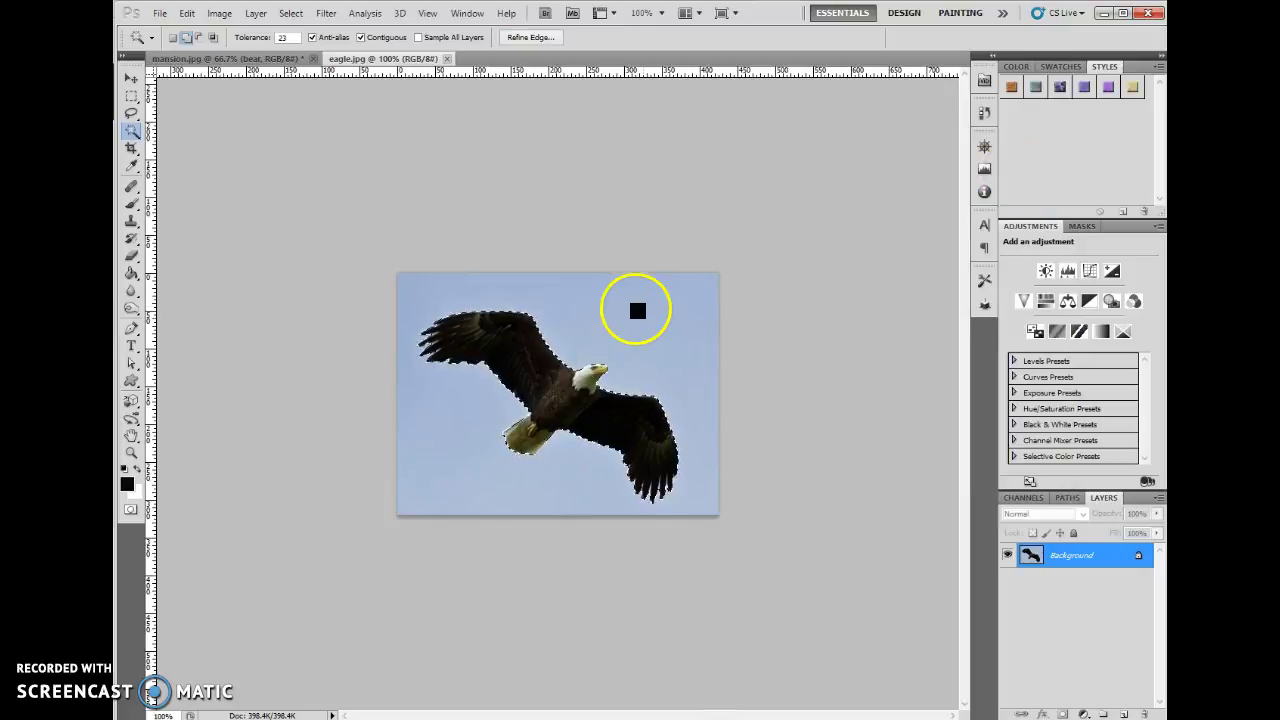
key("ctrl+d")
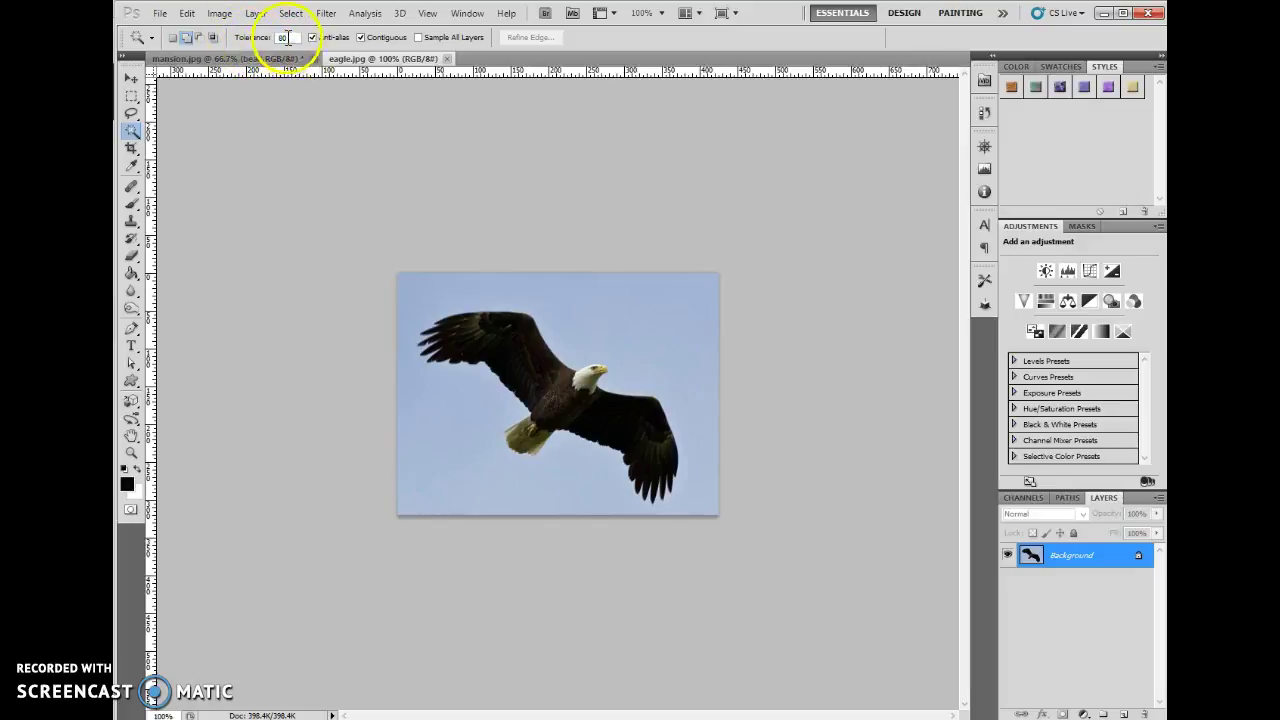
Select the sky with the Magic Wand at tolerance 80 and invert the selection to the eagle
left_click(684, 360)
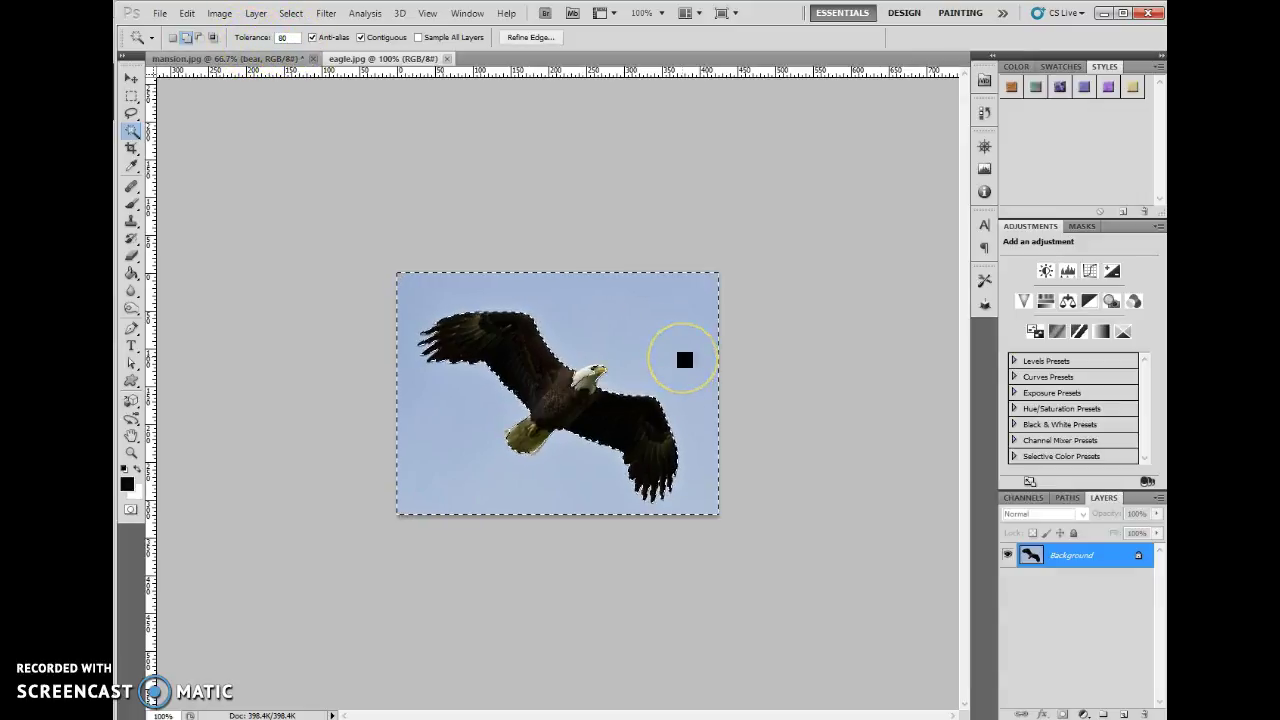
right_click(662, 361)
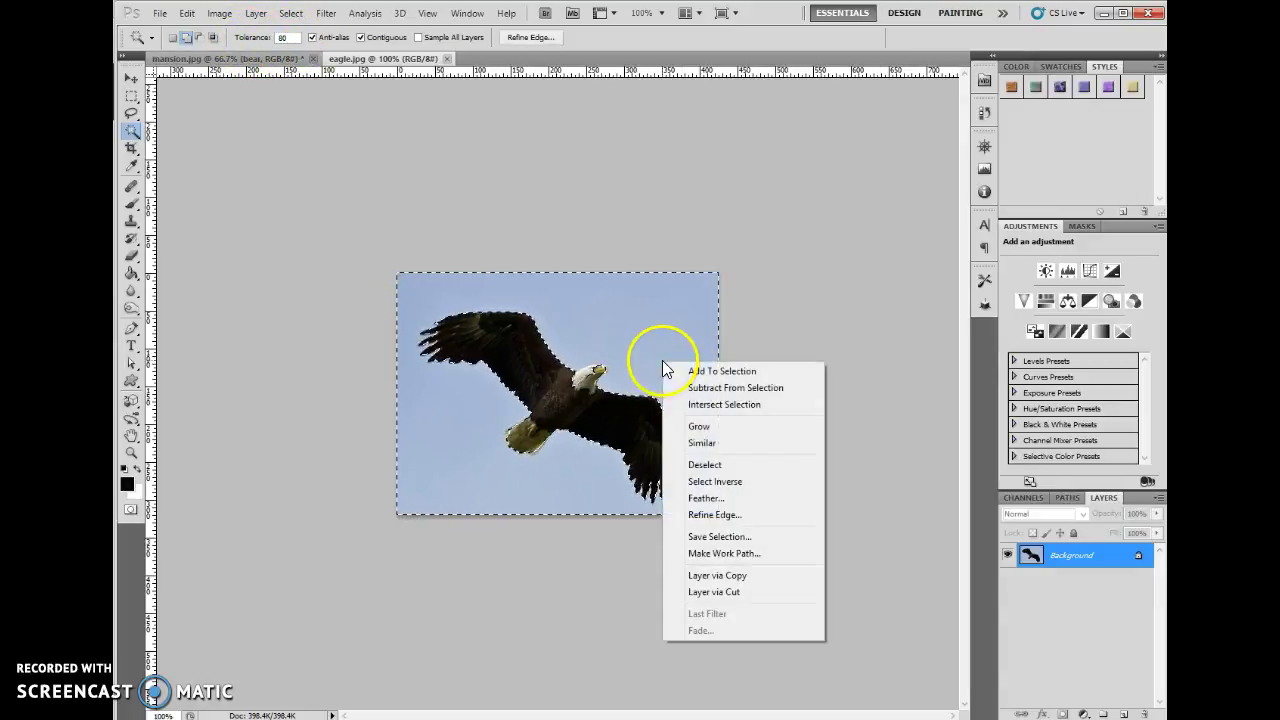
left_click(720, 482)
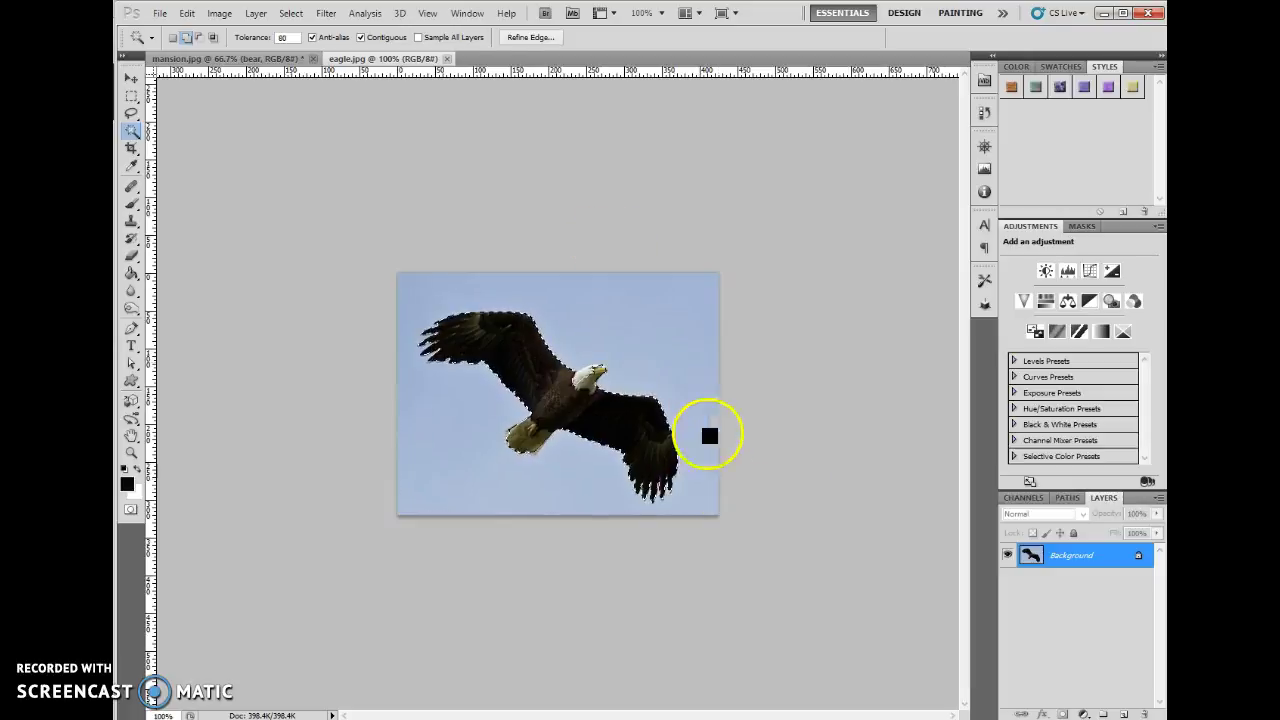
Inspect the eagle's head and wings on black in Refine Edge and accept the selection with the settings unchanged
left_click(515, 40)
mouse_move(593, 260)
left_mouse_down()
mouse_move(629, 397)
mouse_move(674, 490)
mouse_move(670, 468)
mouse_move(691, 455)
mouse_move(660, 481)
mouse_move(474, 330)
mouse_move(564, 403)
mouse_move(626, 429)
left_mouse_up()
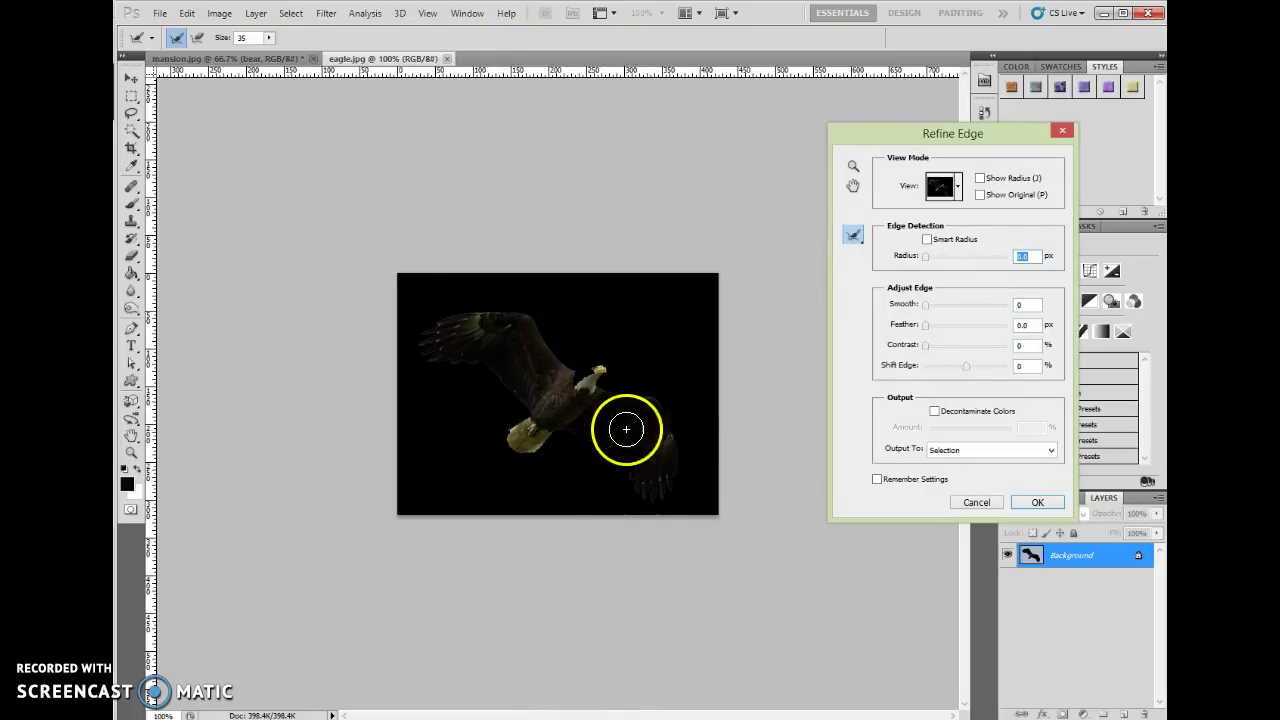
mouse_move(659, 484)
left_mouse_down()
mouse_move(666, 423)
mouse_move(567, 393)
mouse_move(620, 418)
left_mouse_up()
left_click(1038, 502)
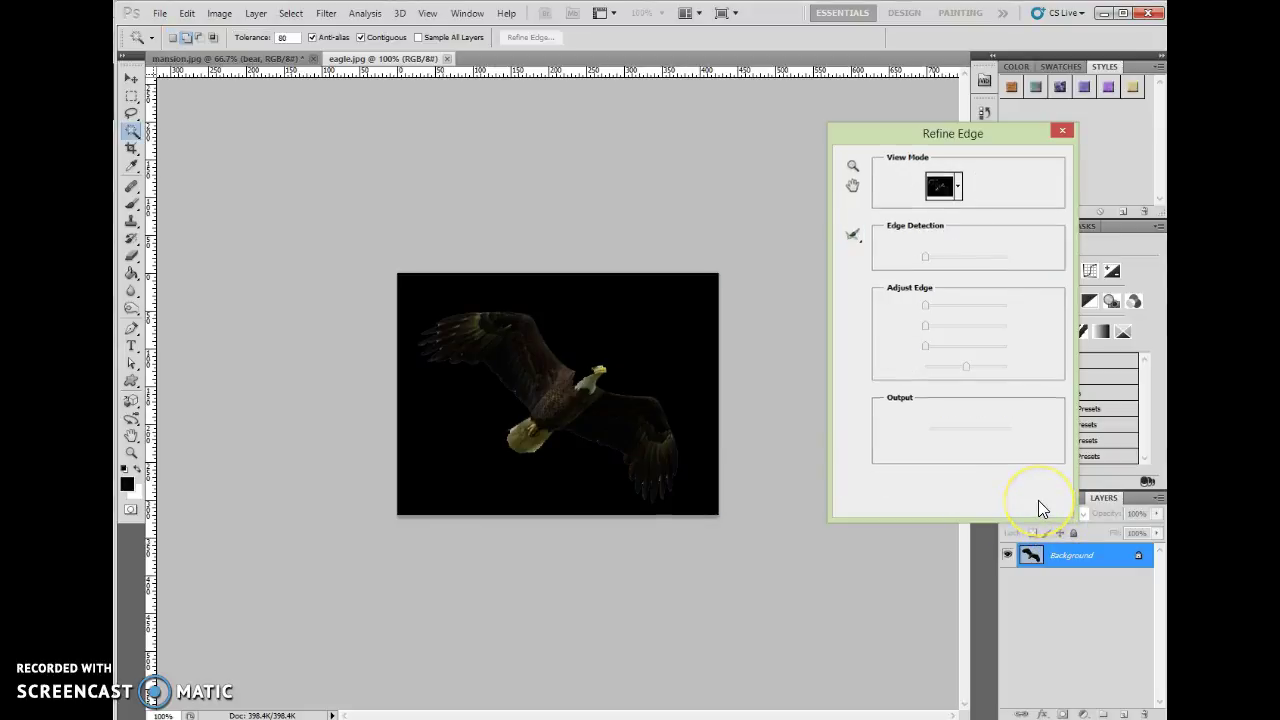
Add the eagle's head and beak to the selection by painting them white with the Brush in Quick Mask mode
left_click(131, 511)
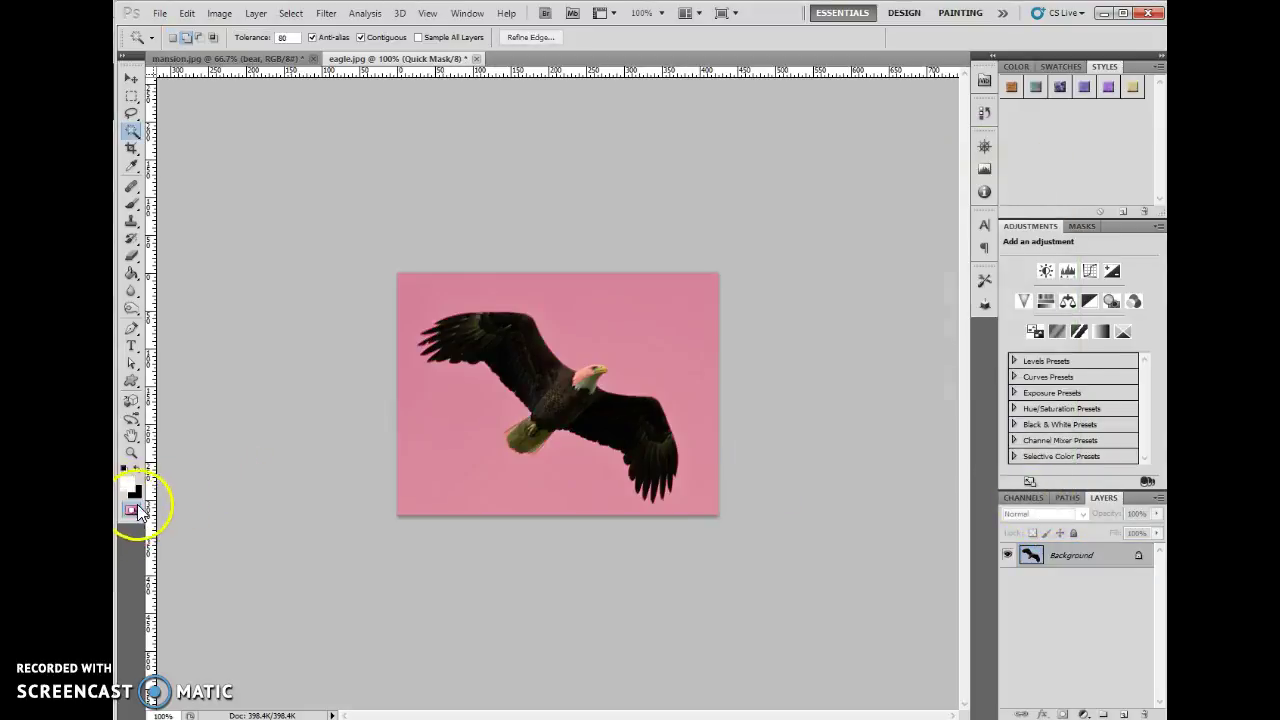
left_click(131, 454)
left_click_drag(603, 377, 688, 322)
left_click(134, 204)
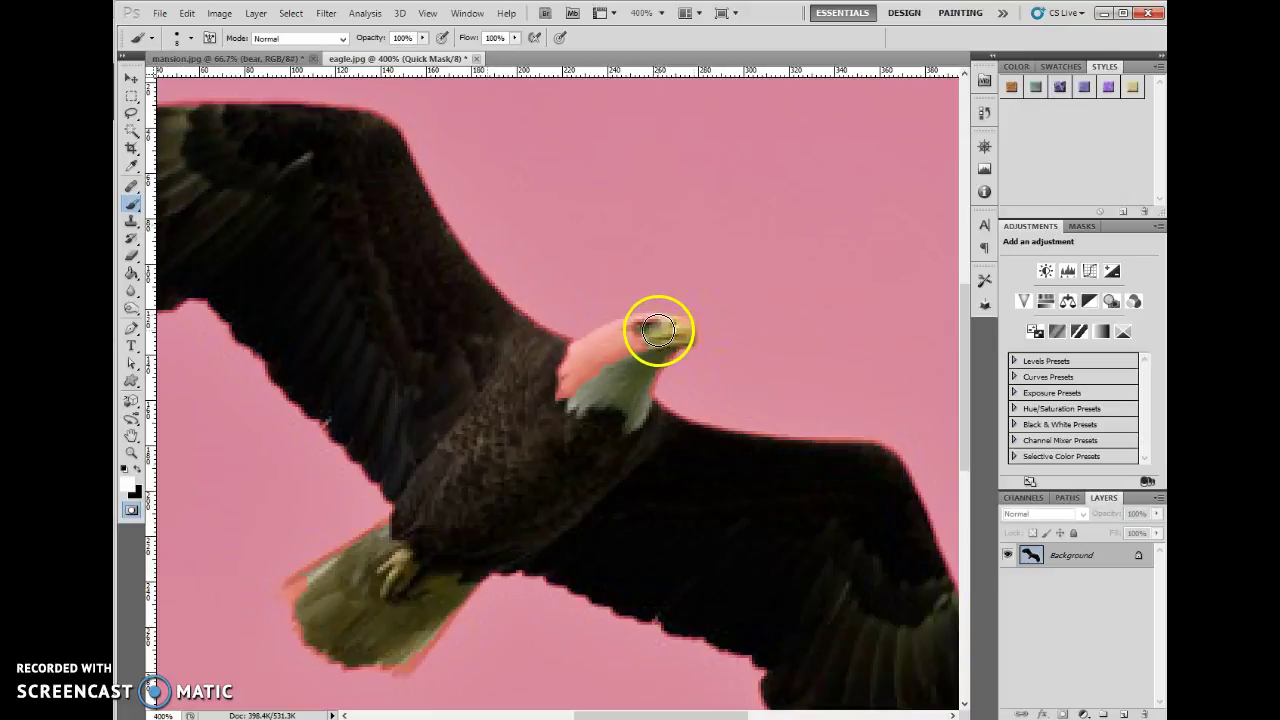
mouse_move(660, 330)
left_mouse_down()
mouse_move(580, 350)
mouse_move(549, 393)
mouse_move(608, 356)
mouse_move(684, 339)
mouse_move(656, 328)
left_mouse_up()
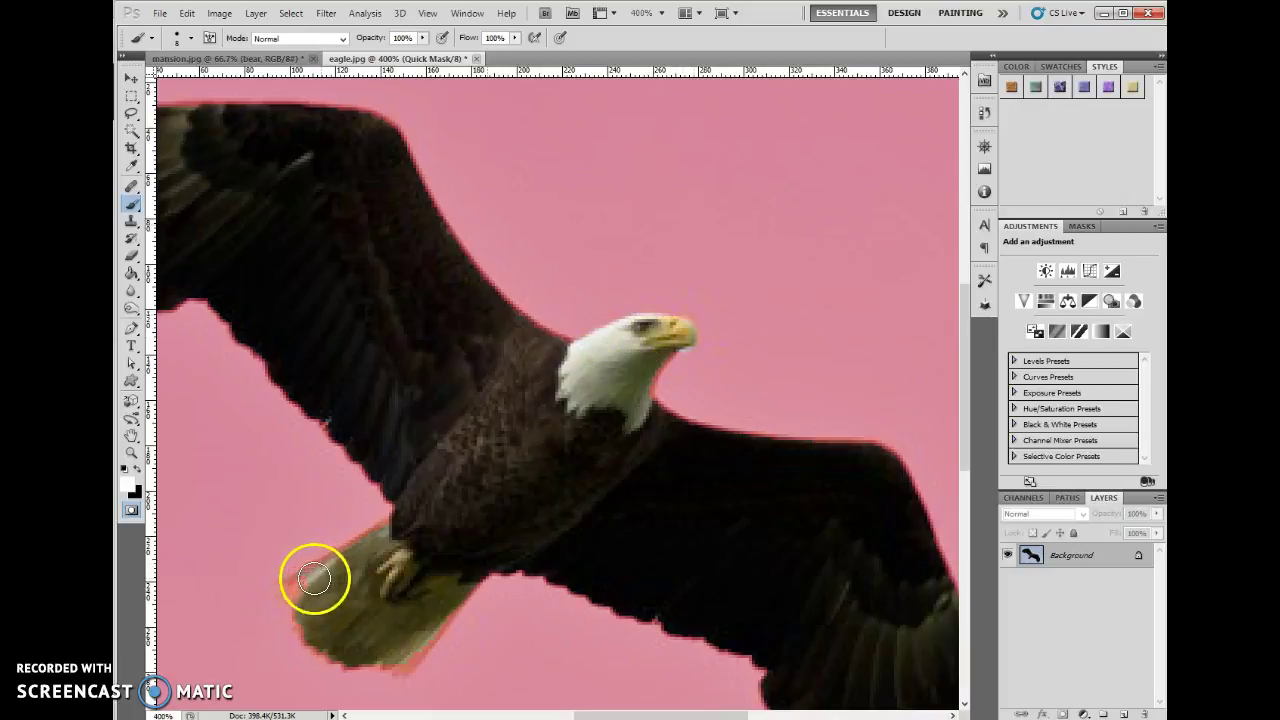
Paint the tail's lower end white and its two side edges black in the mask, and leave Quick Mask mode
mouse_move(310, 627)
left_mouse_down()
mouse_move(350, 656)
mouse_move(401, 661)
left_mouse_up()
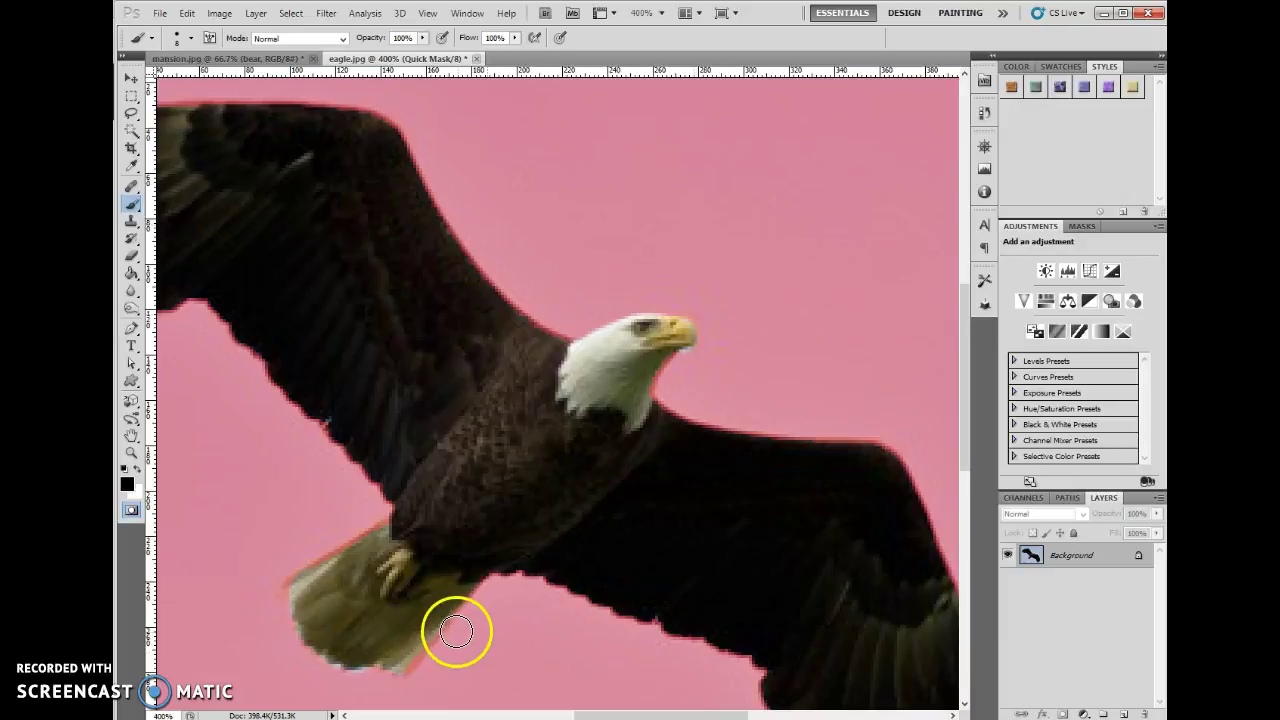
left_click_drag(408, 678, 486, 594)
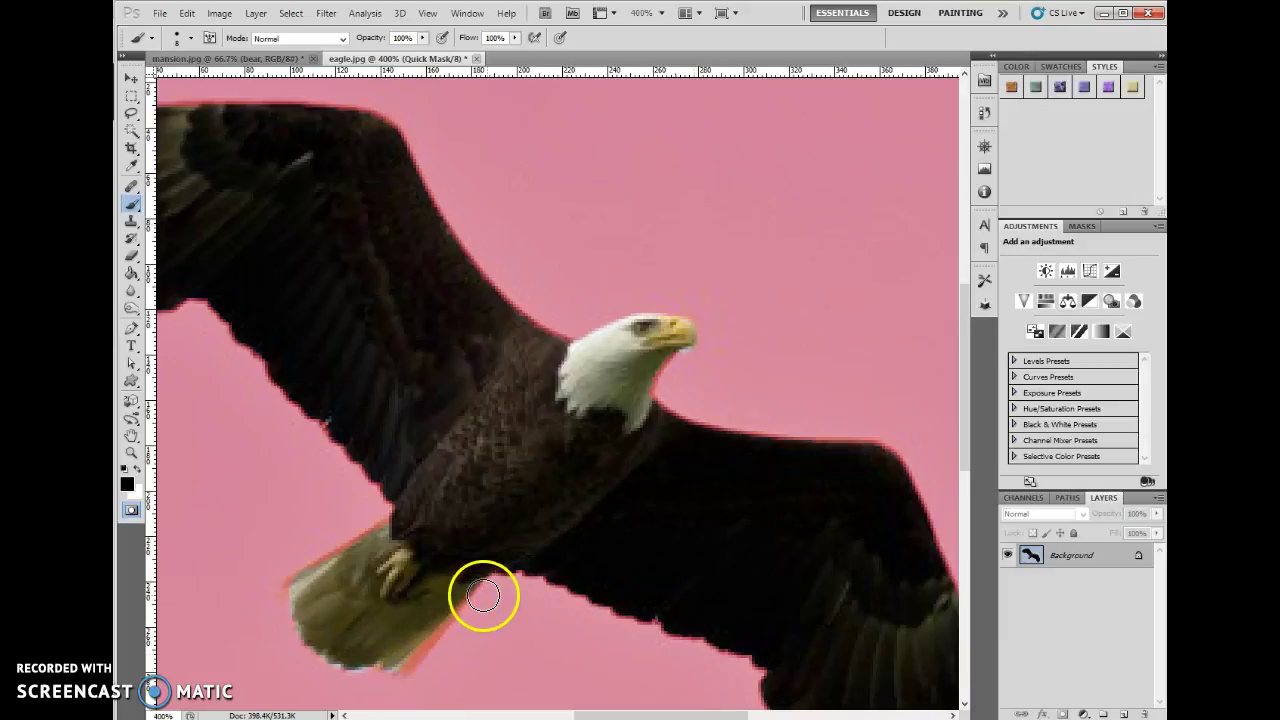
left_click_drag(328, 548, 277, 571)
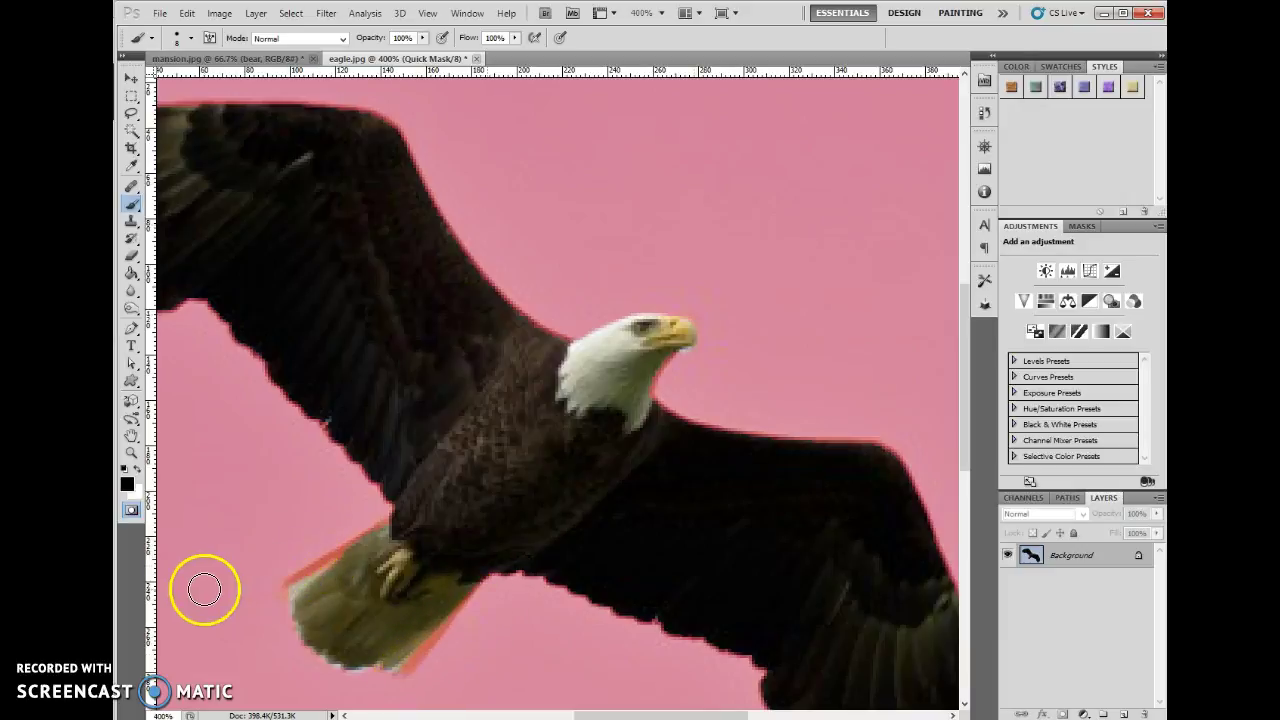
left_click(130, 510)
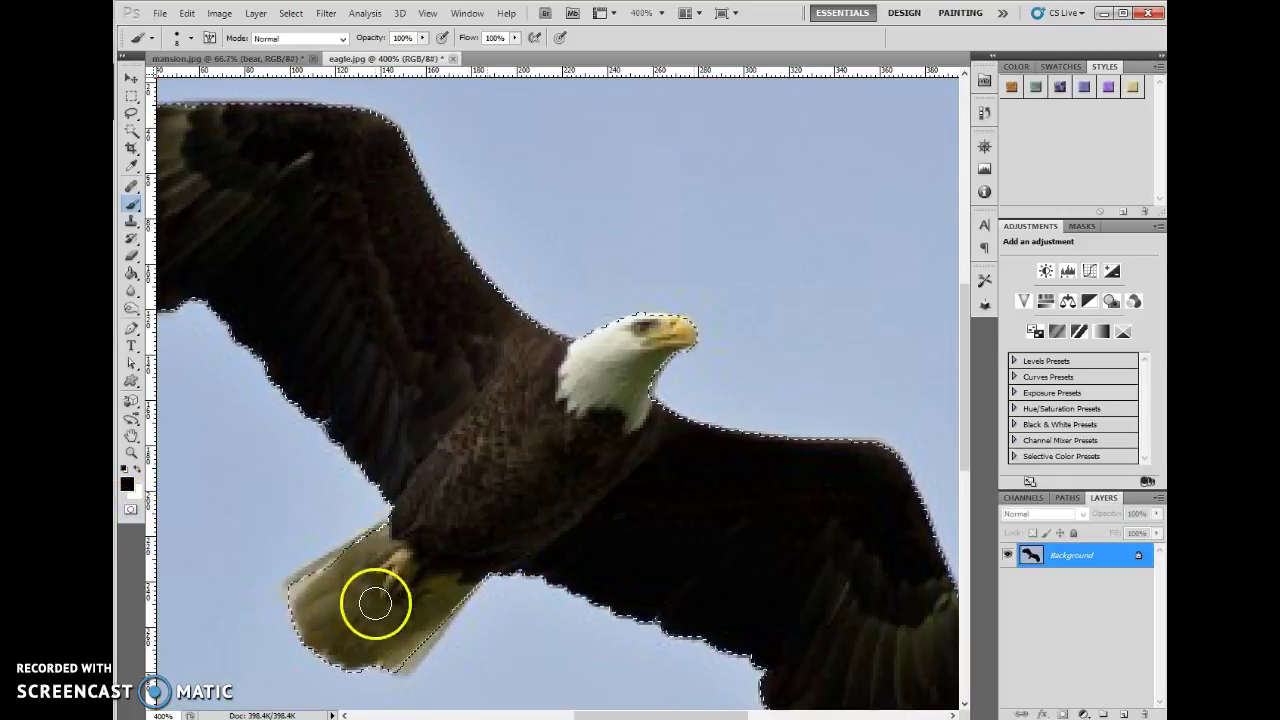
Add both side edges of the eagle's tail to the selection by painting them white in Quick Mask mode
left_click(130, 510)
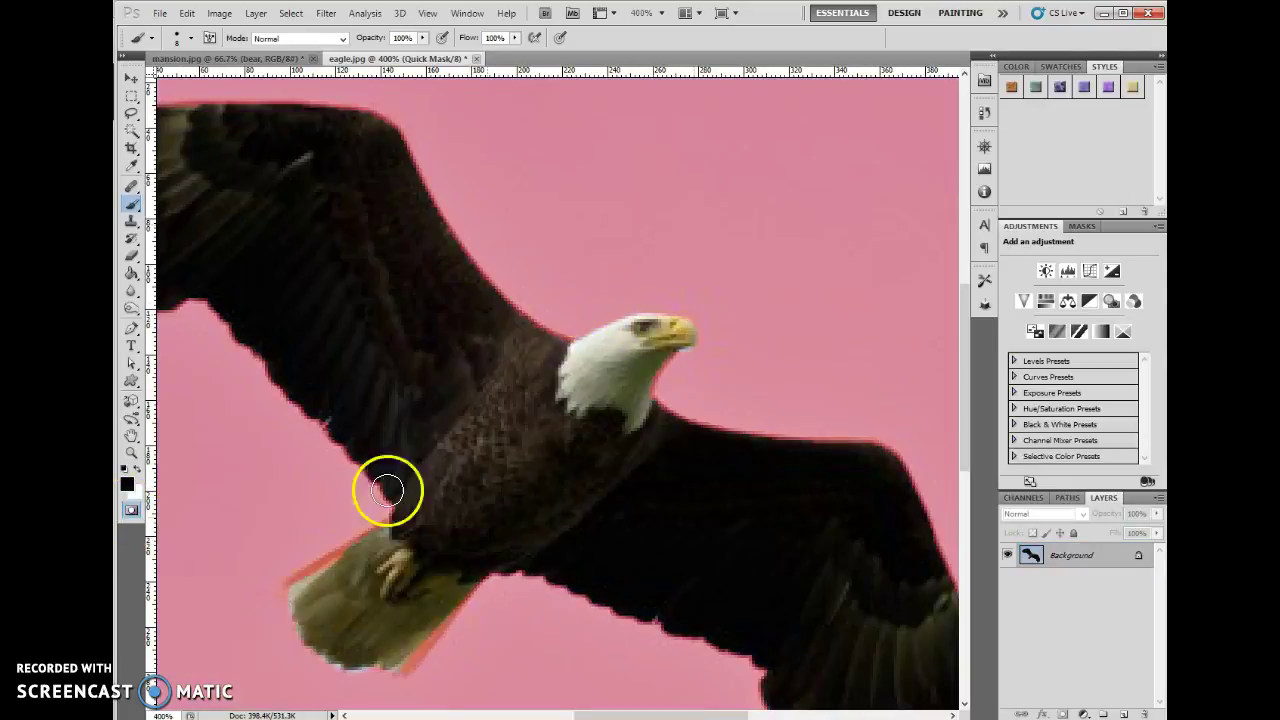
left_click(310, 589)
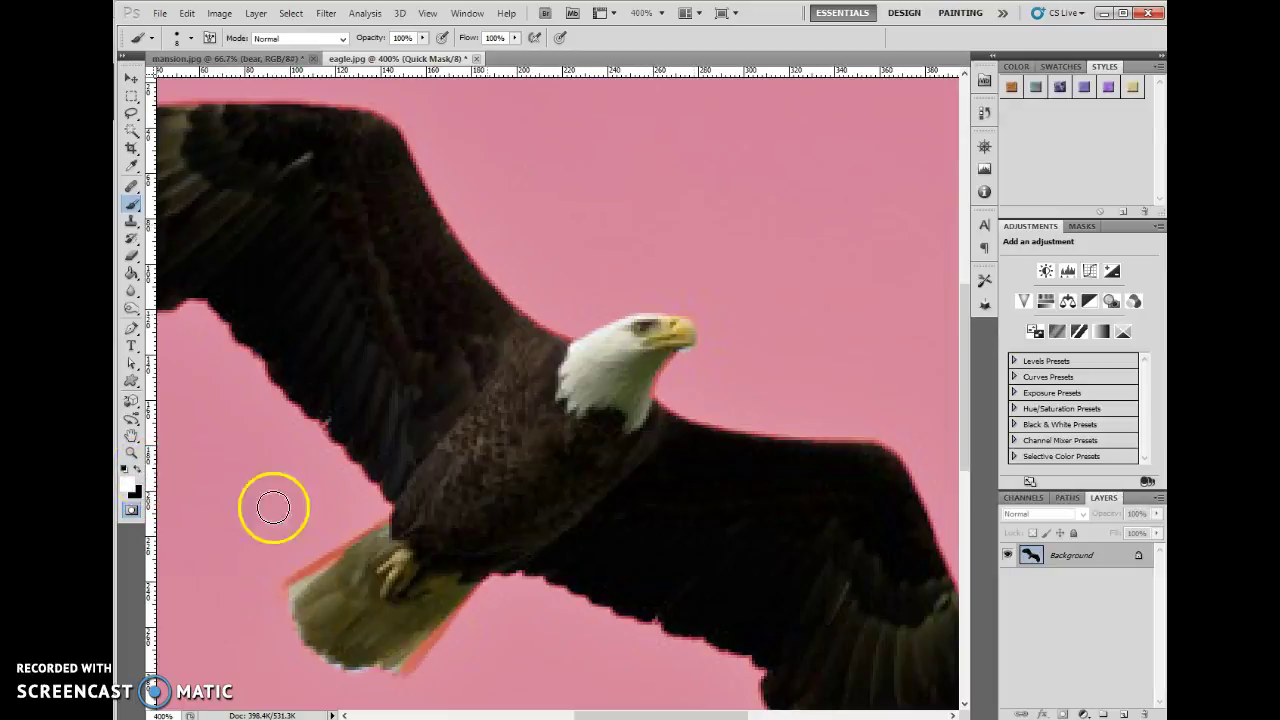
left_click_drag(300, 588, 309, 593)
left_click_drag(458, 592, 408, 660)
mouse_move(319, 582)
left_mouse_down()
mouse_move(397, 524)
mouse_move(304, 583)
mouse_move(316, 622)
left_mouse_up()
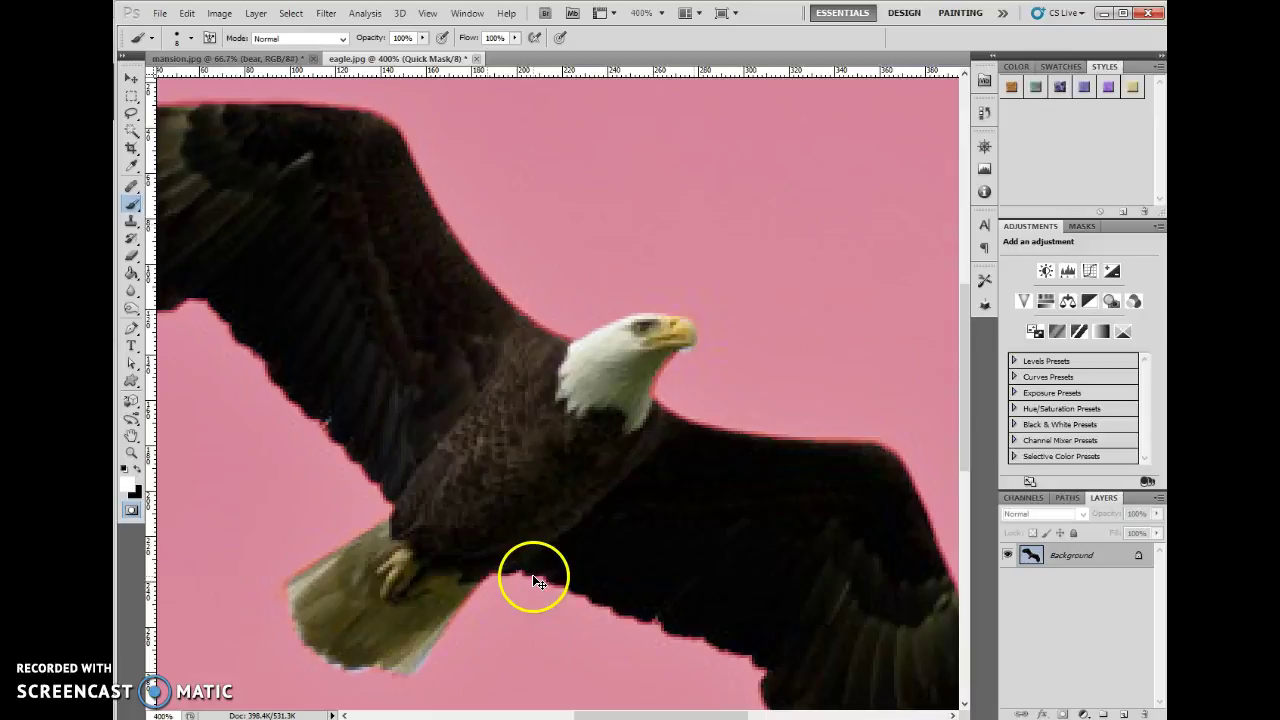
left_click(130, 511)
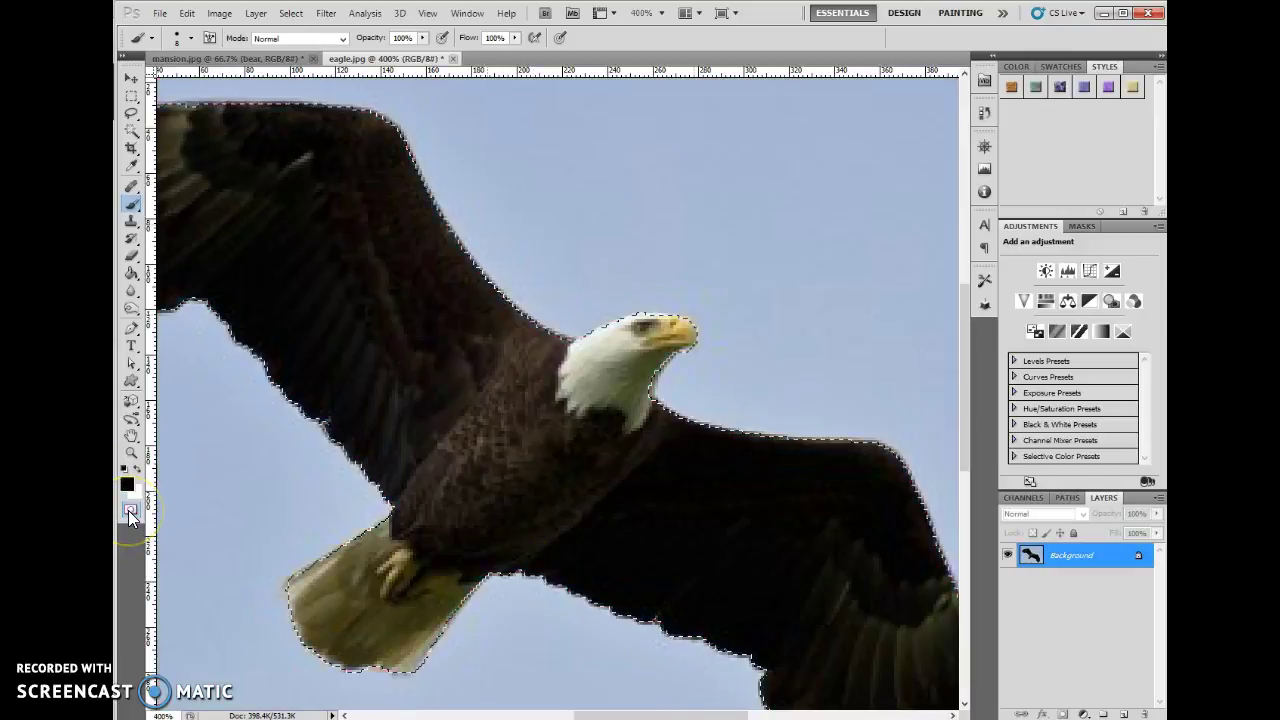
key("ctrl+minus")
key("ctrl+minus")
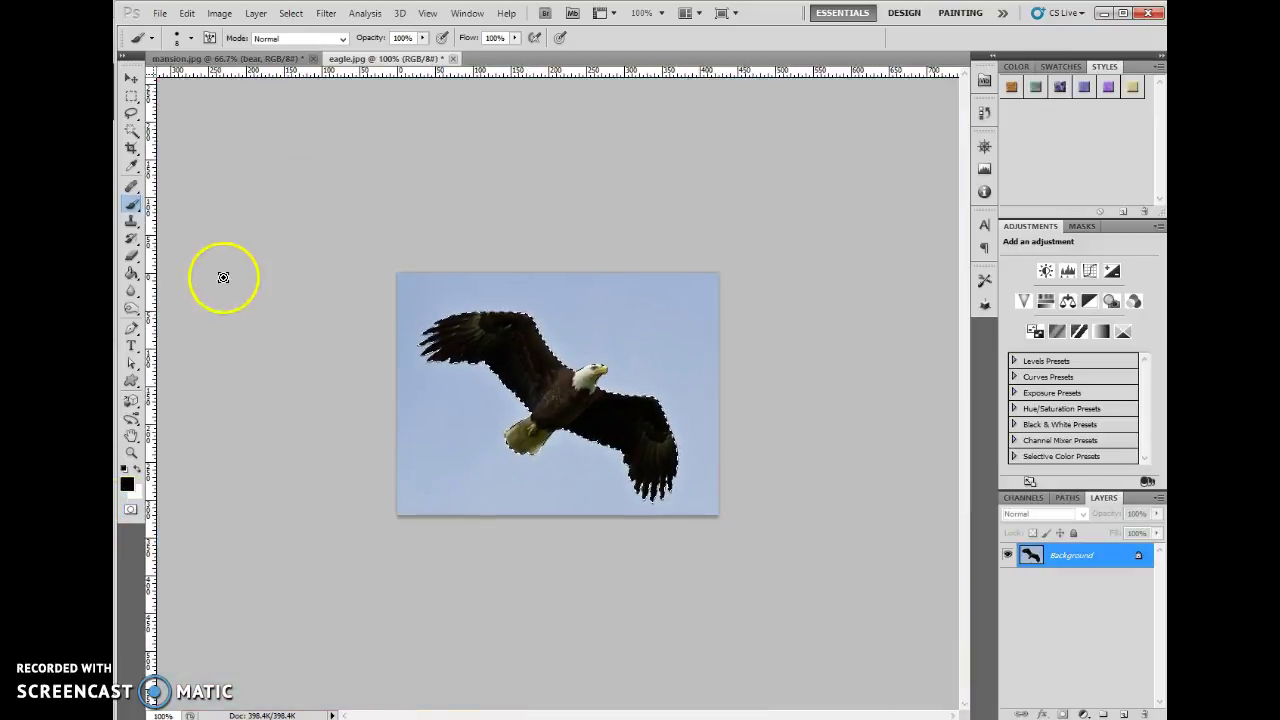
Inspect the eagle selection against a white background in Refine Edge and accept it with the edge settings unchanged
left_click(128, 136)
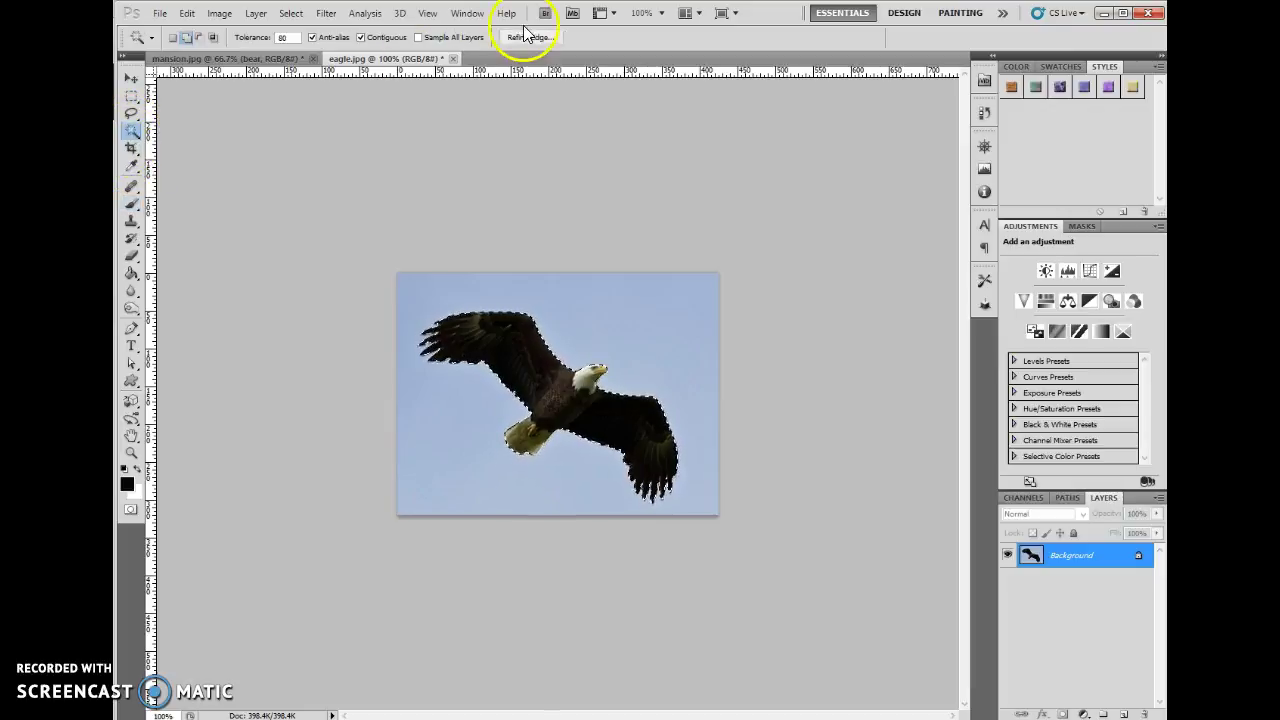
left_click(530, 37)
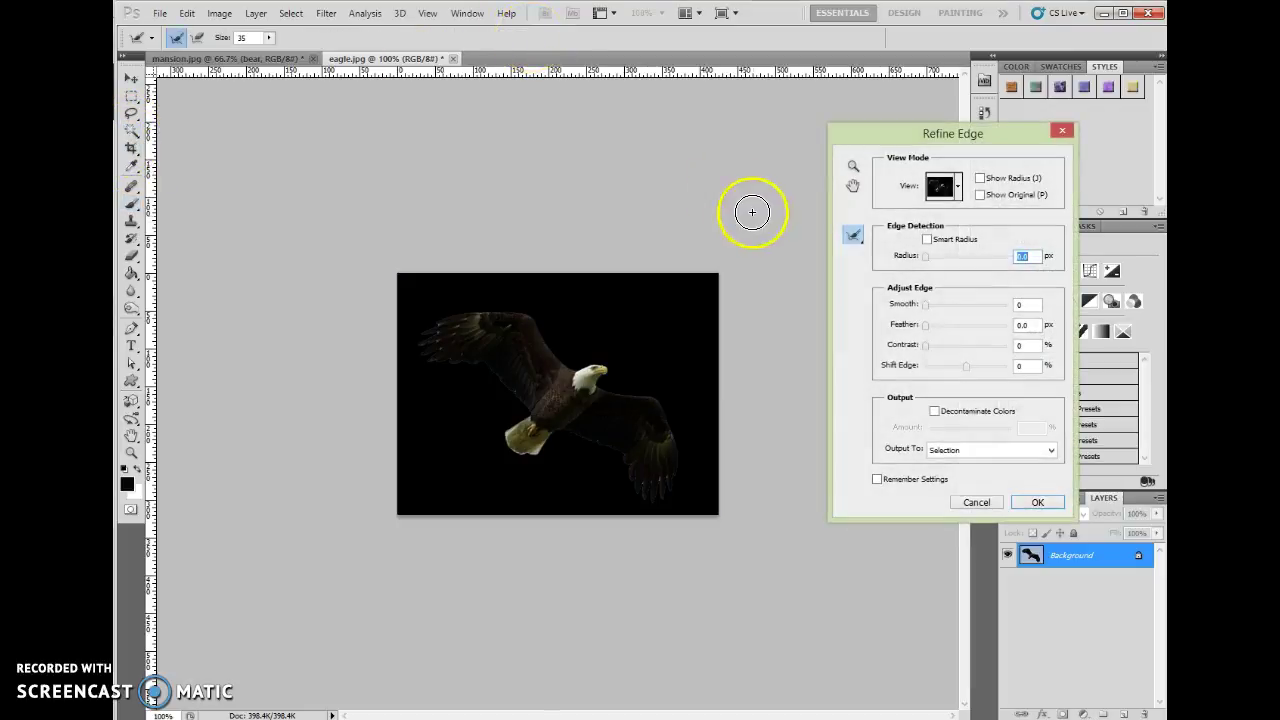
left_click(958, 192)
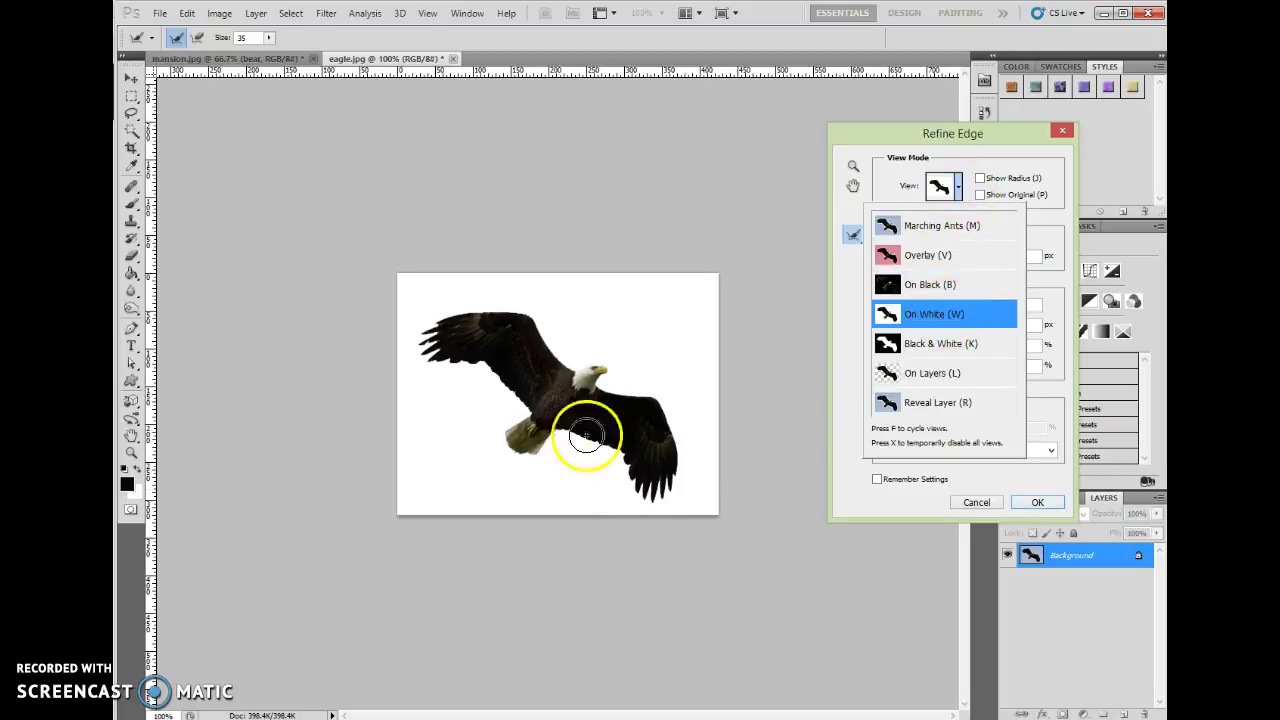
left_click(1048, 503)
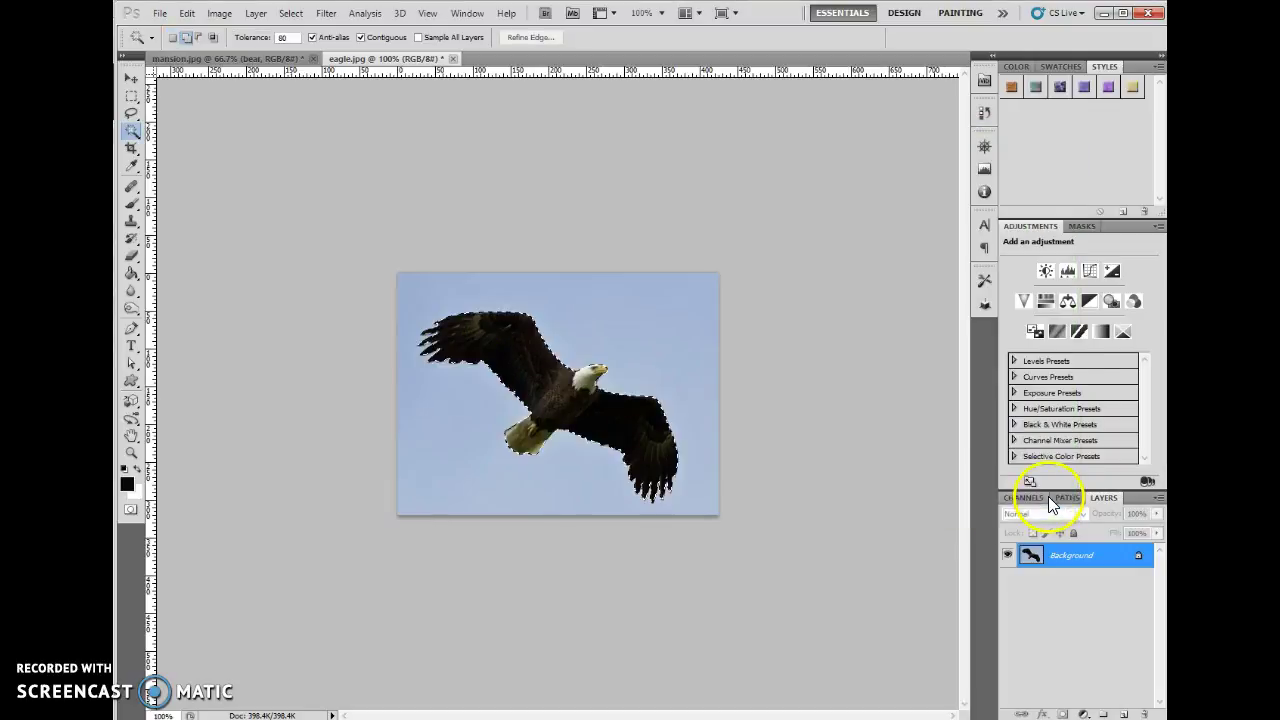
Move a copy of the selected eagle into the sky above the mansion's garages in mansion.jpg, and close eagle.jpg without saving
left_click_drag(343, 58, 475, 129)
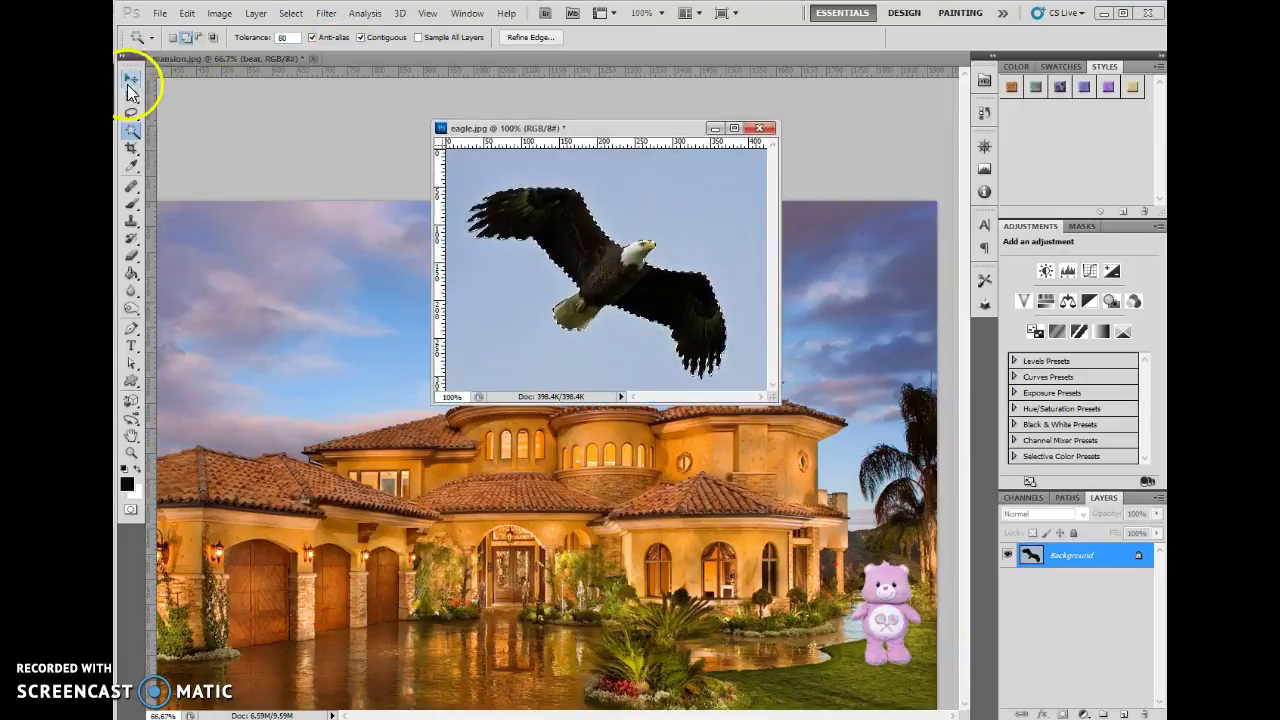
left_click(131, 77)
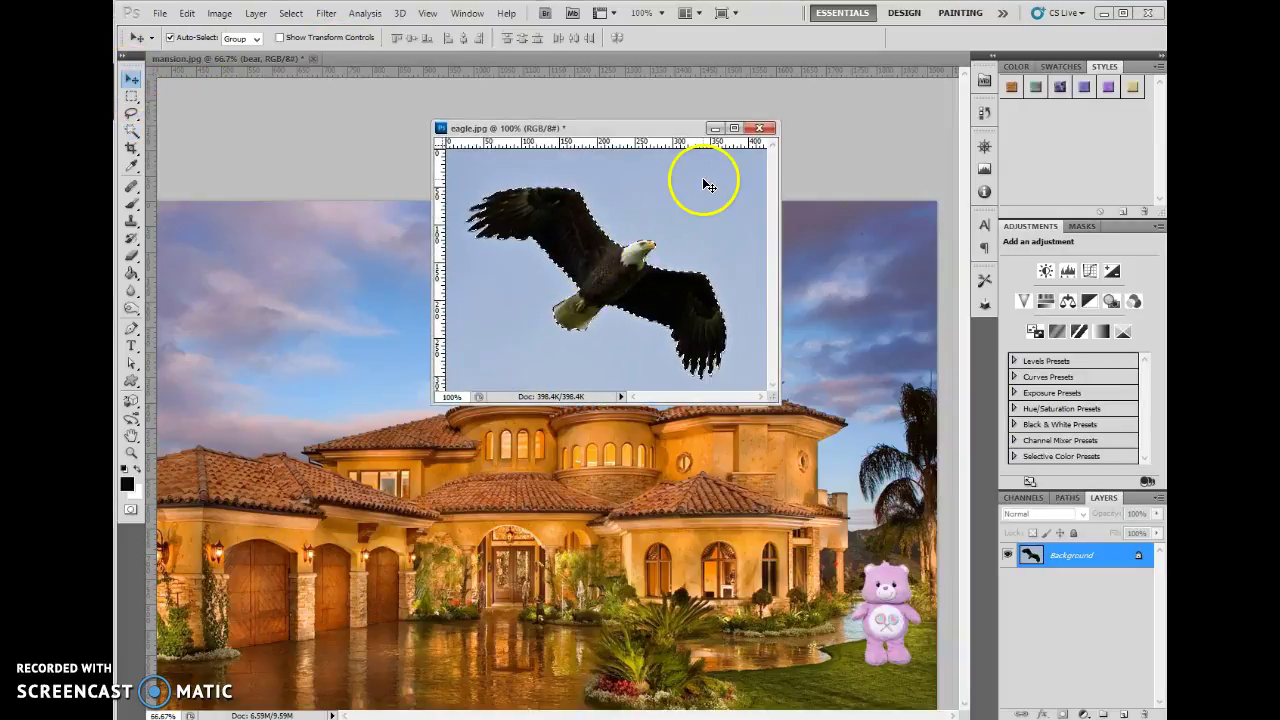
left_click_drag(637, 240, 253, 285)
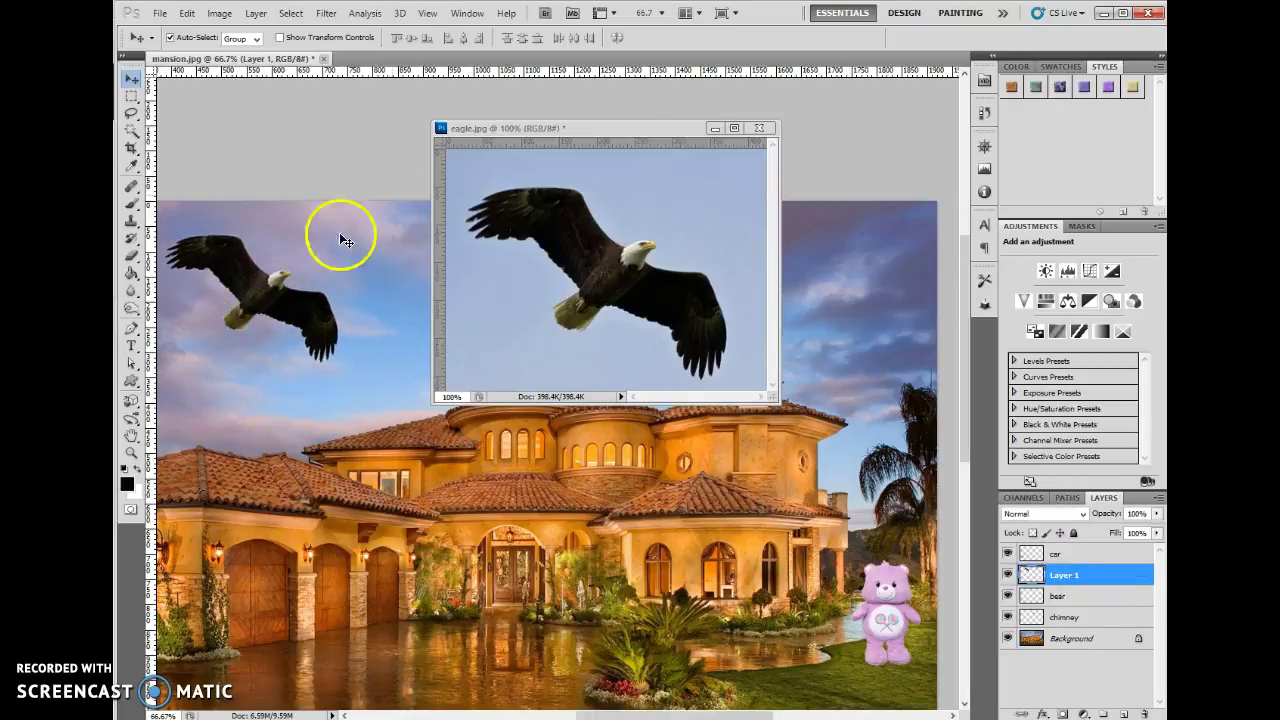
left_click(760, 129)
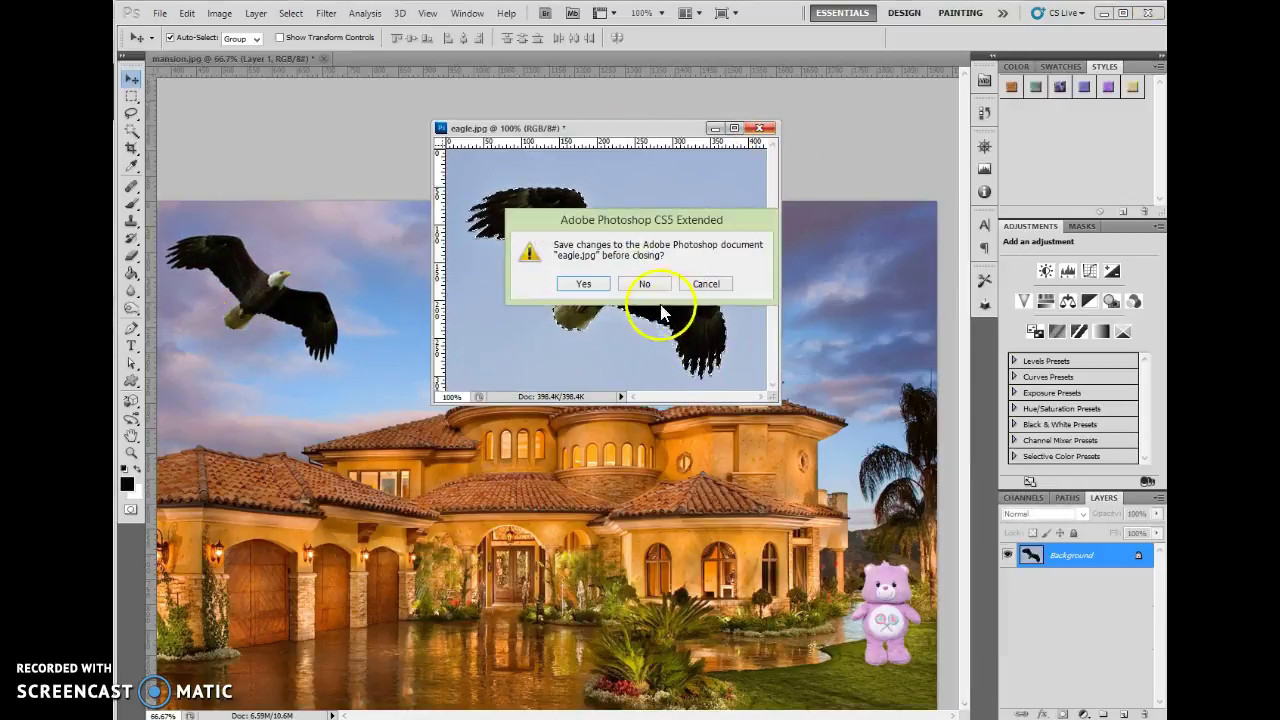
left_click(648, 285)
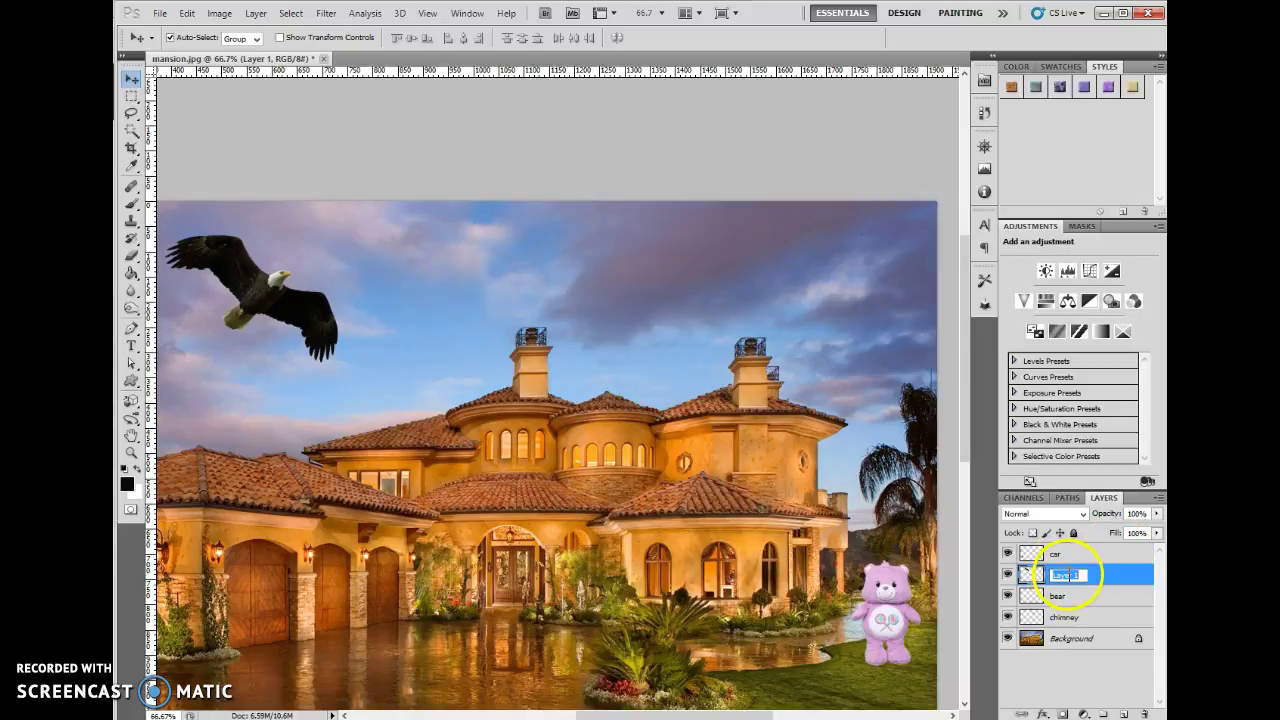